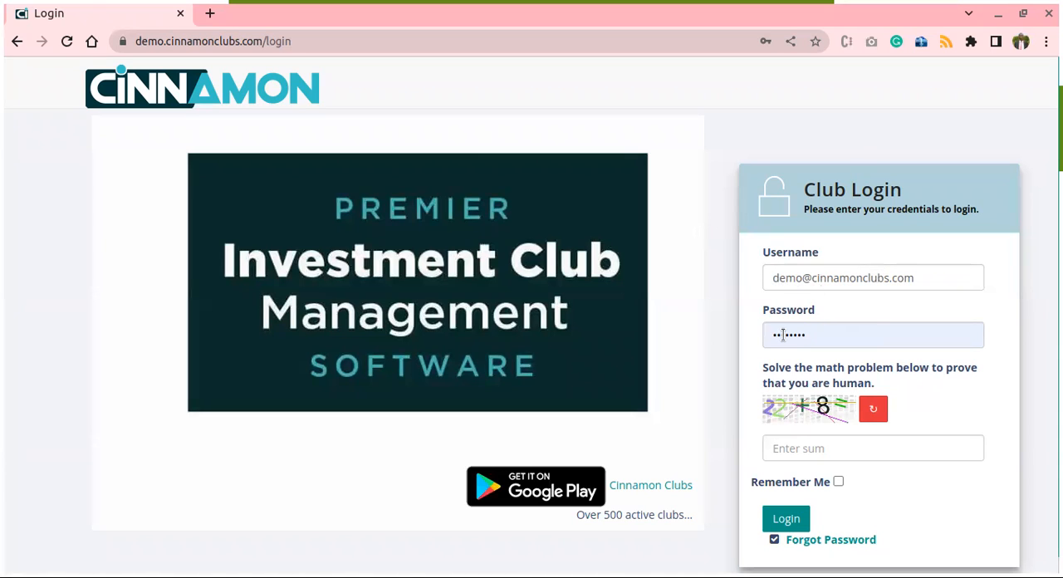
- Answer the human-check sum, log in to the club demo account, and dismiss the saved-password warning
left_click(809, 448)
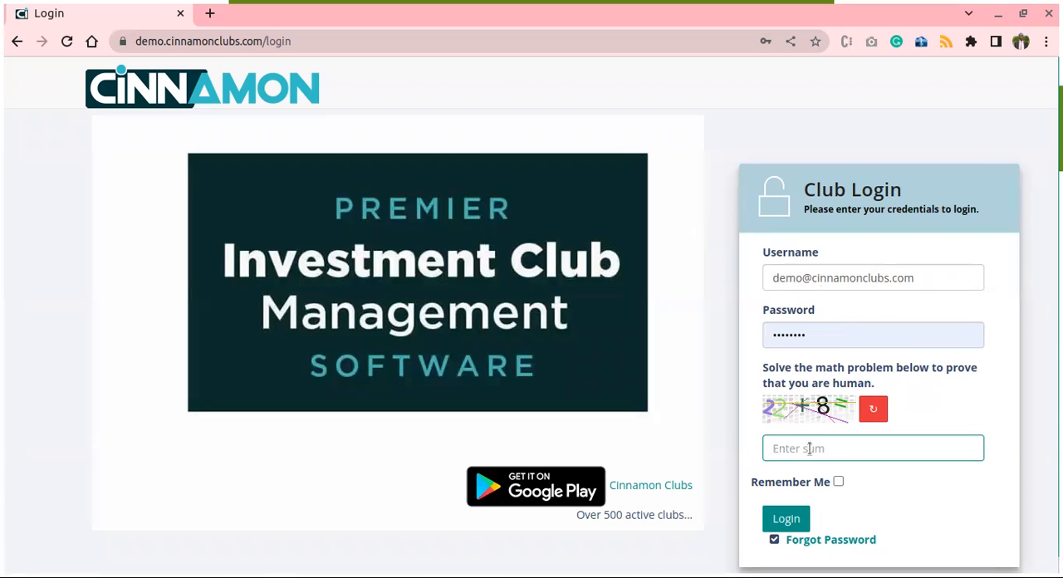
type("30")
left_click(787, 522)
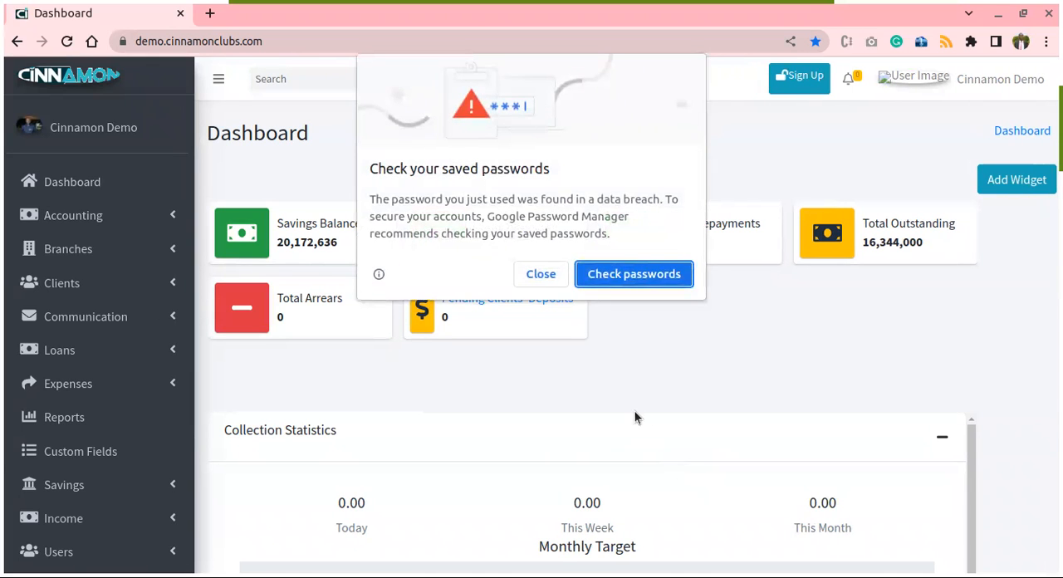
left_click(543, 279)
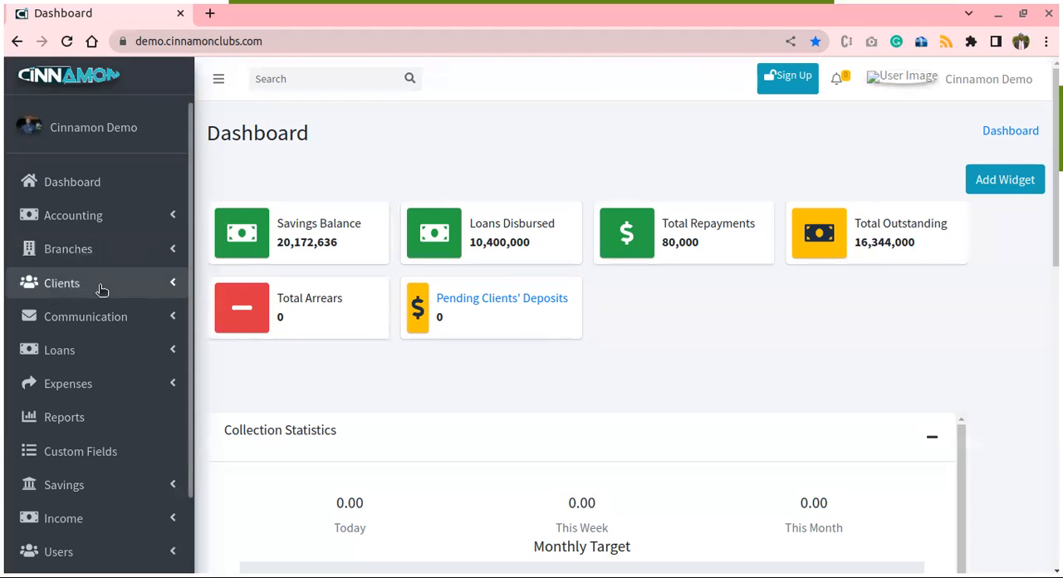
- Open the list of existing clients and look through its entries
left_click(173, 288)
left_click(88, 319)
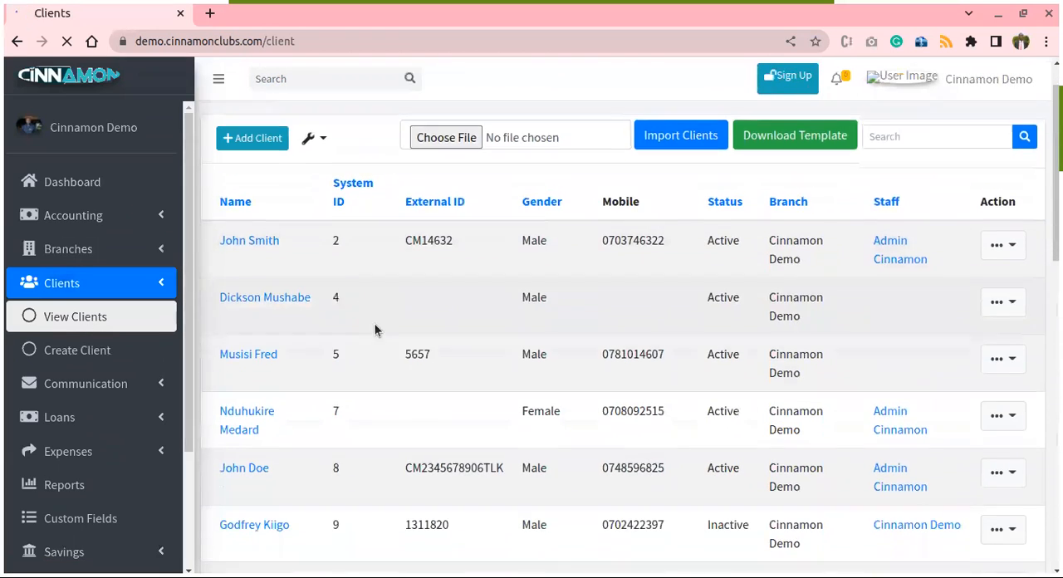
scroll(436, 331, "down", 5)
scroll(474, 333, "up", 5)
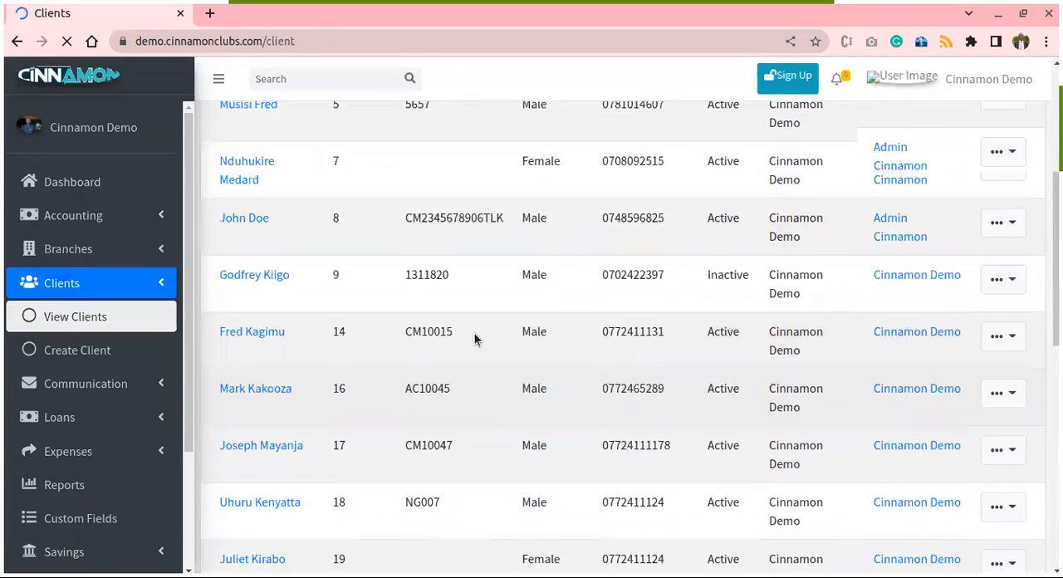
- Start a new client record and set its branch to Cinnamon Demo
left_click(78, 352)
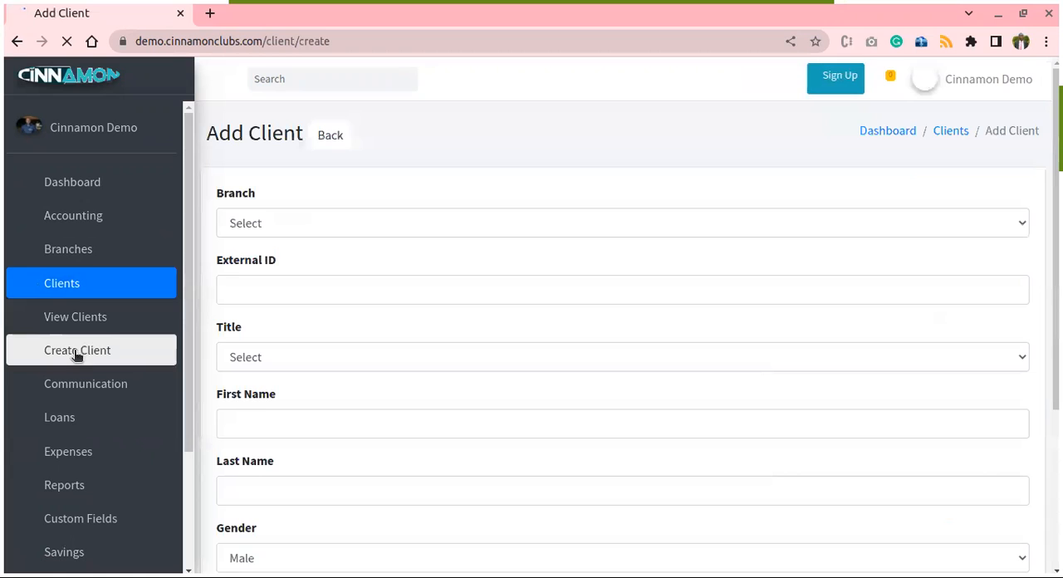
left_click(497, 221)
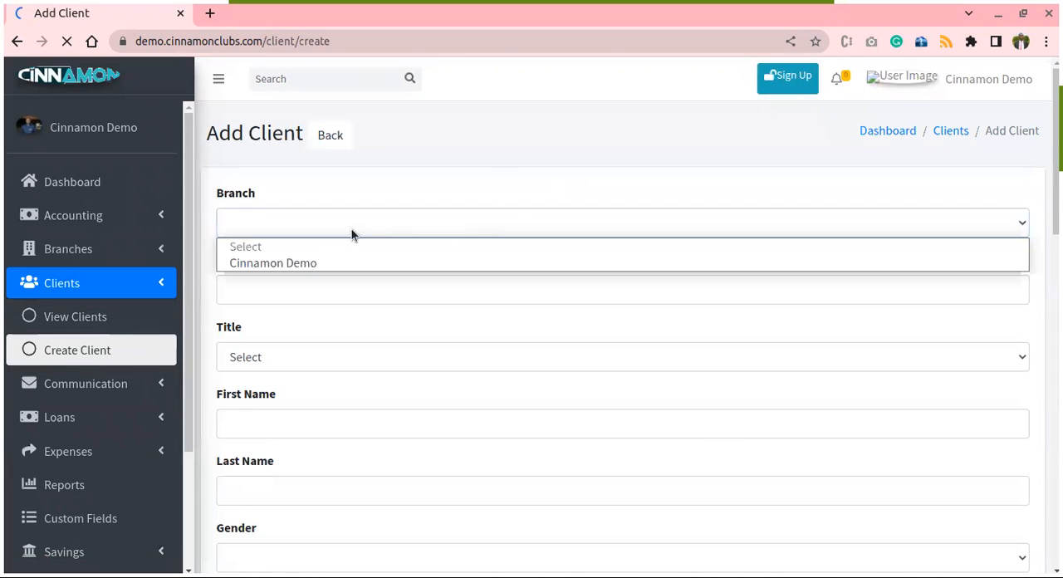
left_click(314, 263)
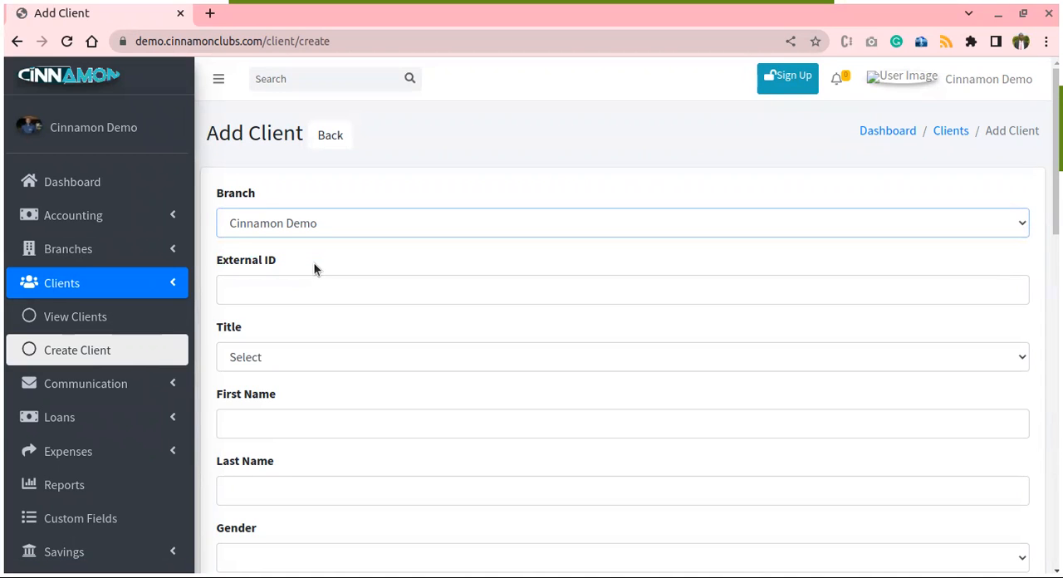
- Set the new client's title to Mr. and enter the client's first and last name
scroll(312, 289, "down", 1)
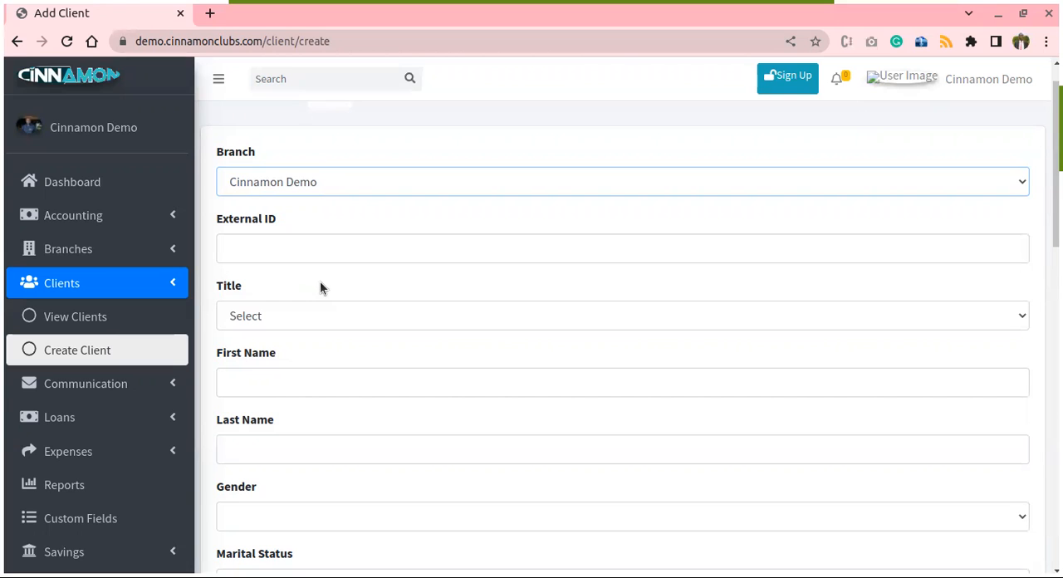
scroll(449, 241, "down", 3)
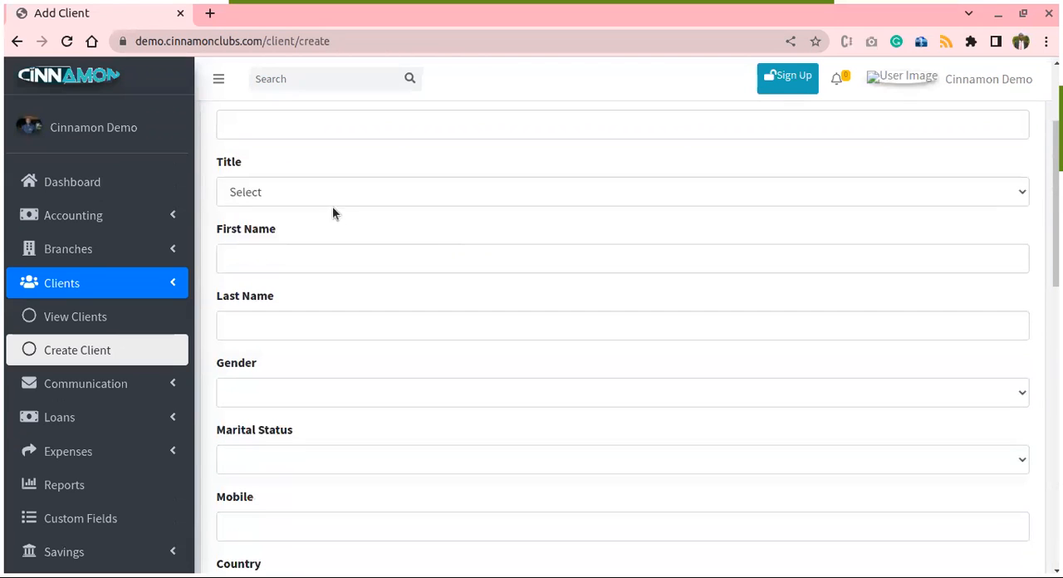
left_click(349, 192)
left_click(247, 233)
left_click(302, 252)
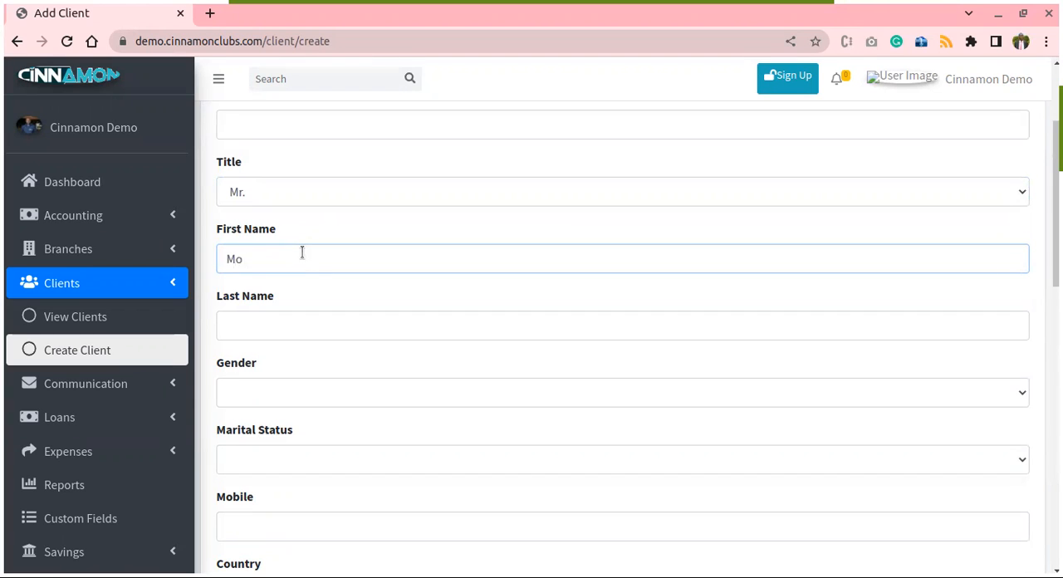
left_click(292, 326)
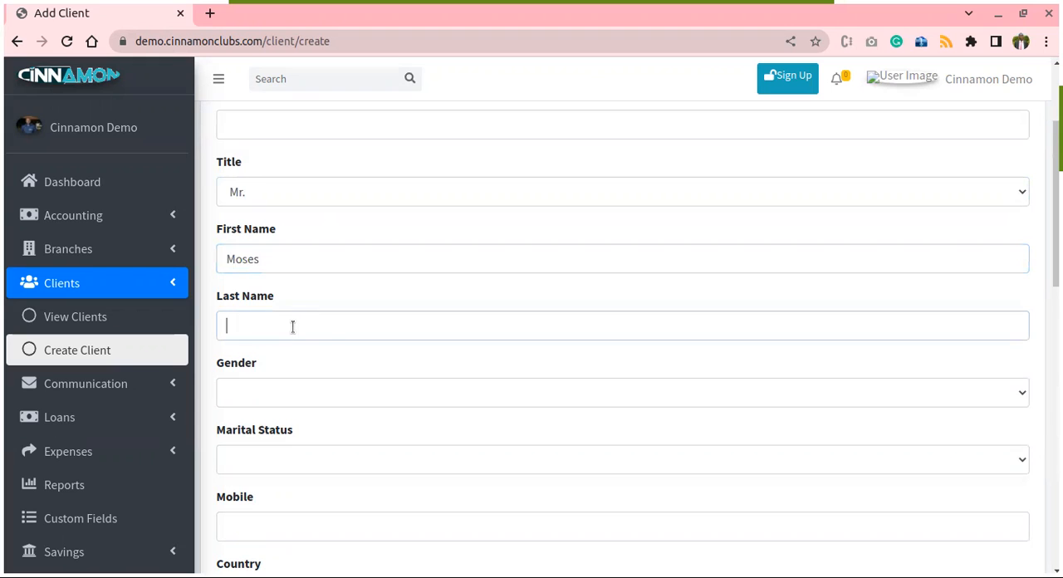
- Set the client's gender to Male and marital status to Married
scroll(366, 304, "down", 3)
left_click(347, 264)
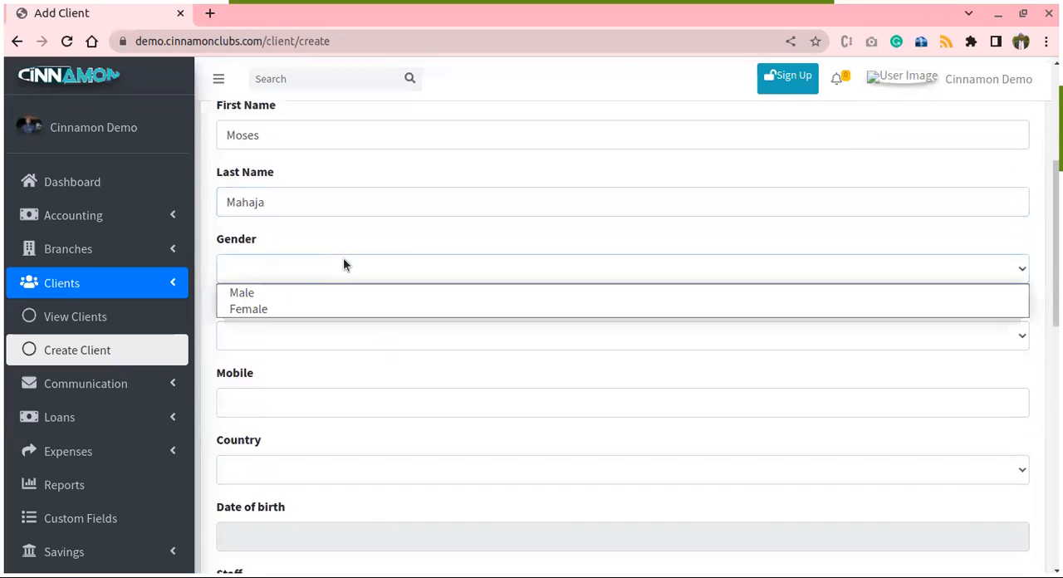
left_click(281, 295)
scroll(379, 292, "down", 1)
left_click(279, 292)
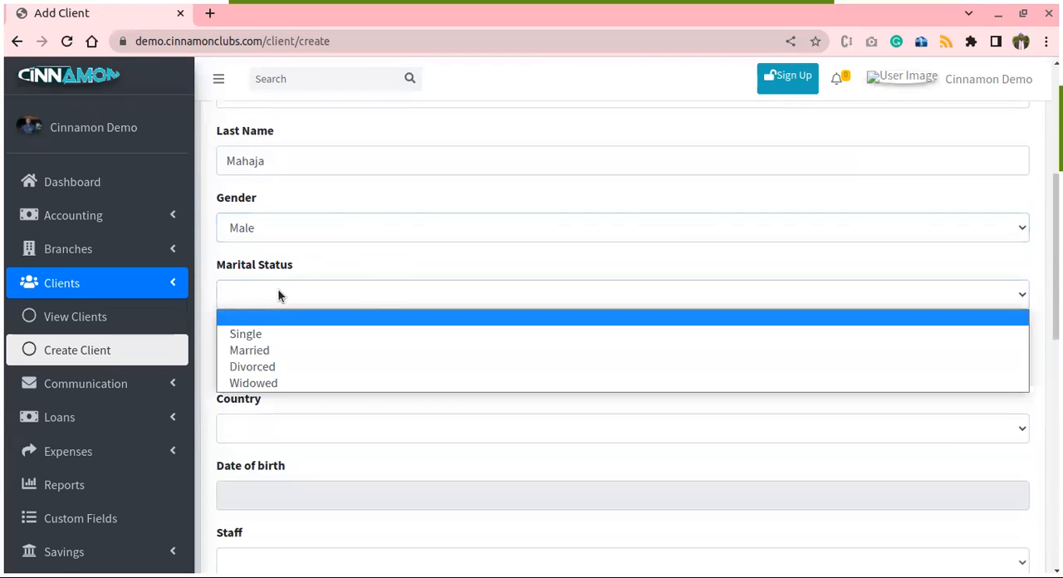
left_click(275, 349)
- Enter the client's mobile number with its country code and set the country to Uganda
scroll(290, 308, "down", 2)
left_click(283, 273)
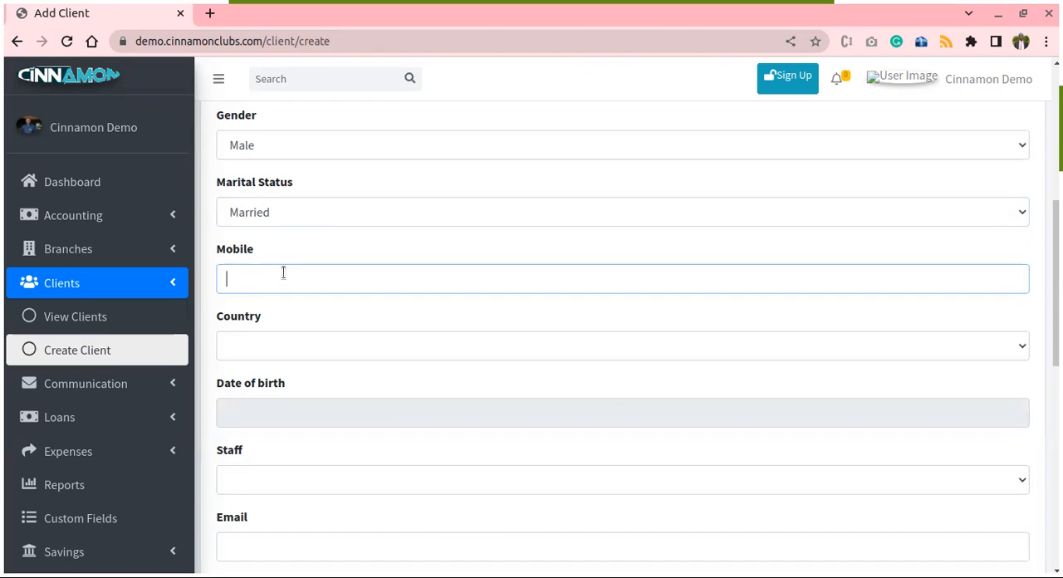
scroll(337, 267, "down", 2)
left_click(372, 261)
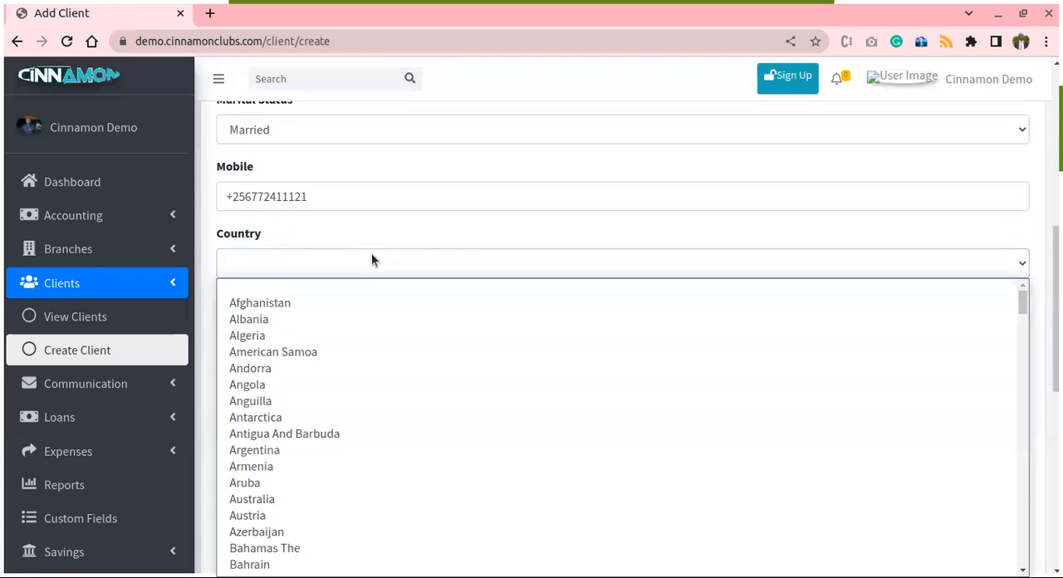
type("u")
key("Return")
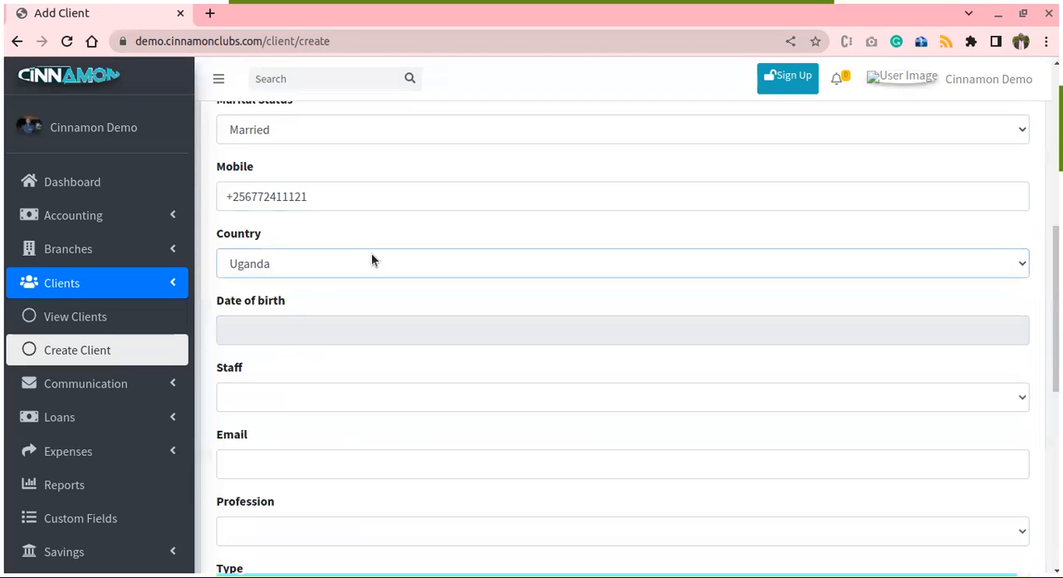
- Fill in the client's date of birth by choosing the year and day in the calendar
left_click(322, 337)
double_click(368, 362)
type("199")
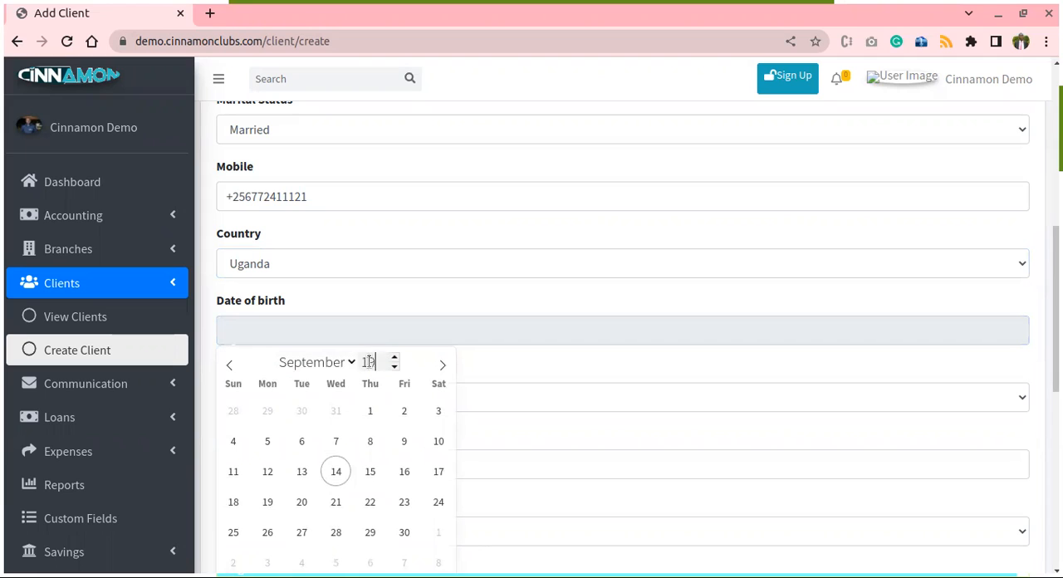
type("0")
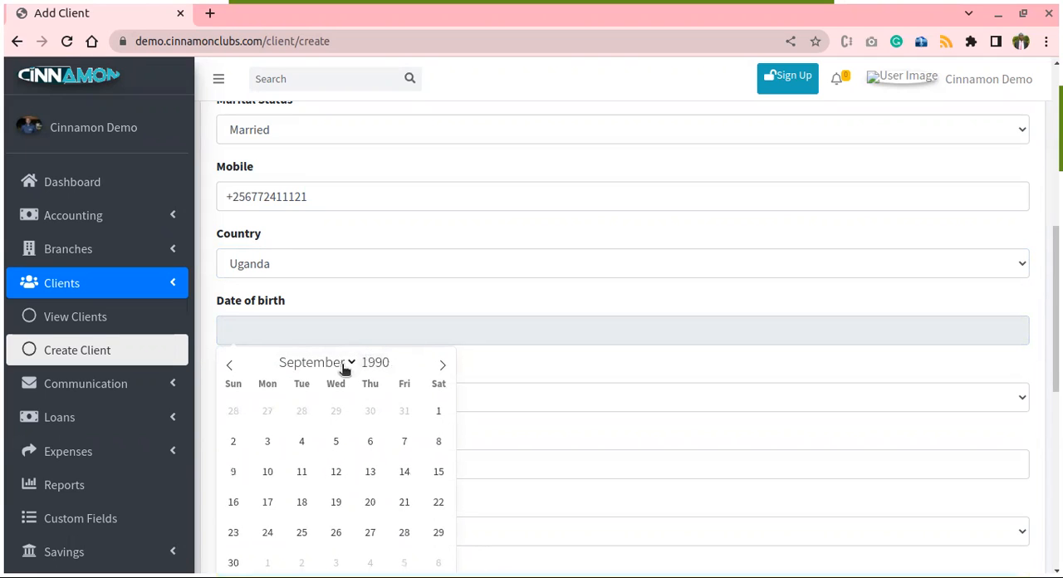
left_click(236, 562)
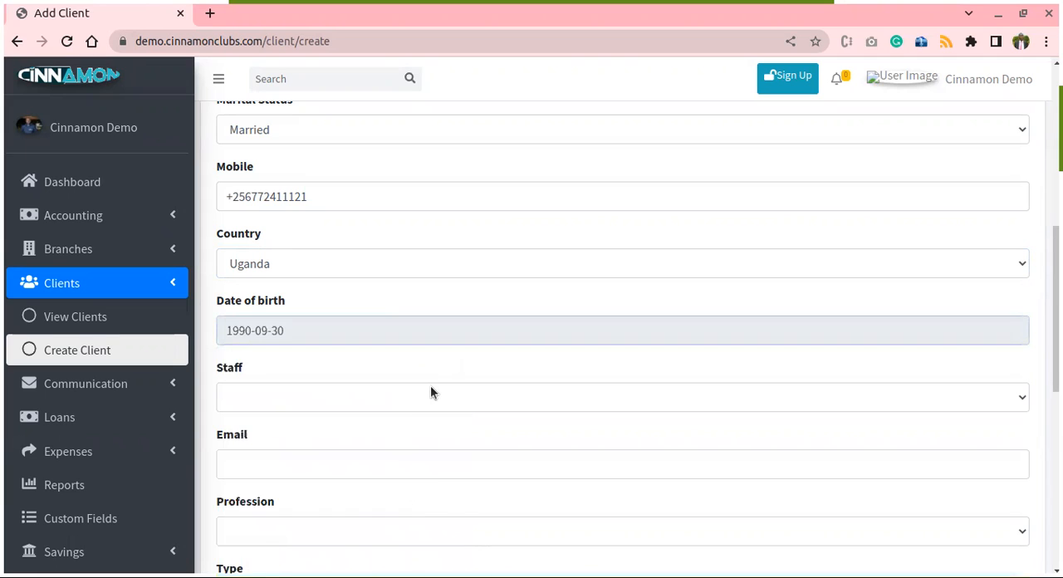
- Assign Cinnamon Demo as the client's staff member and fill in the client's e-mail address
scroll(449, 378, "down", 1)
scroll(441, 374, "down", 1)
left_click(360, 236)
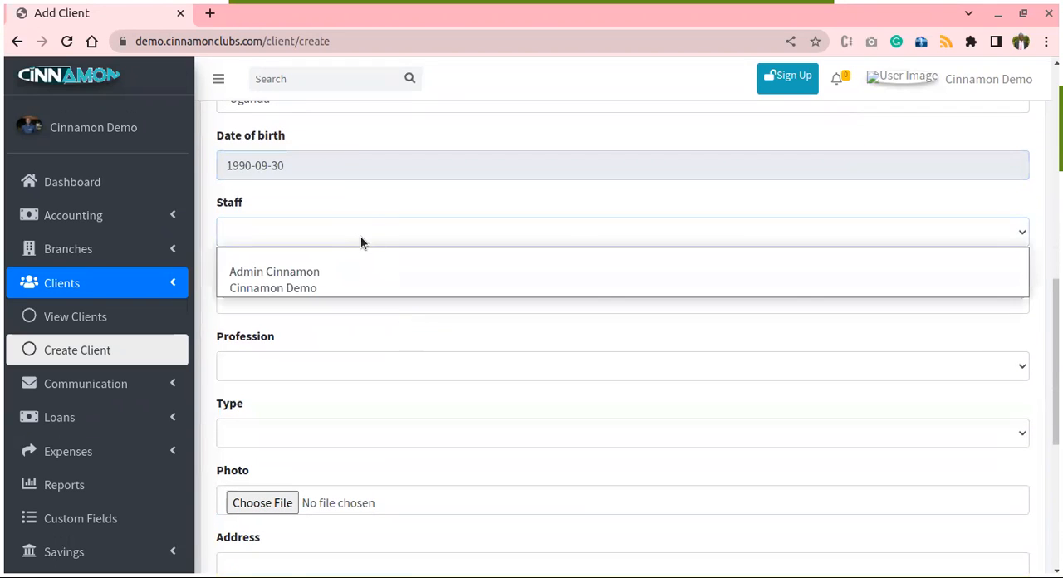
left_click(291, 285)
scroll(484, 255, "down", 1)
left_click(318, 249)
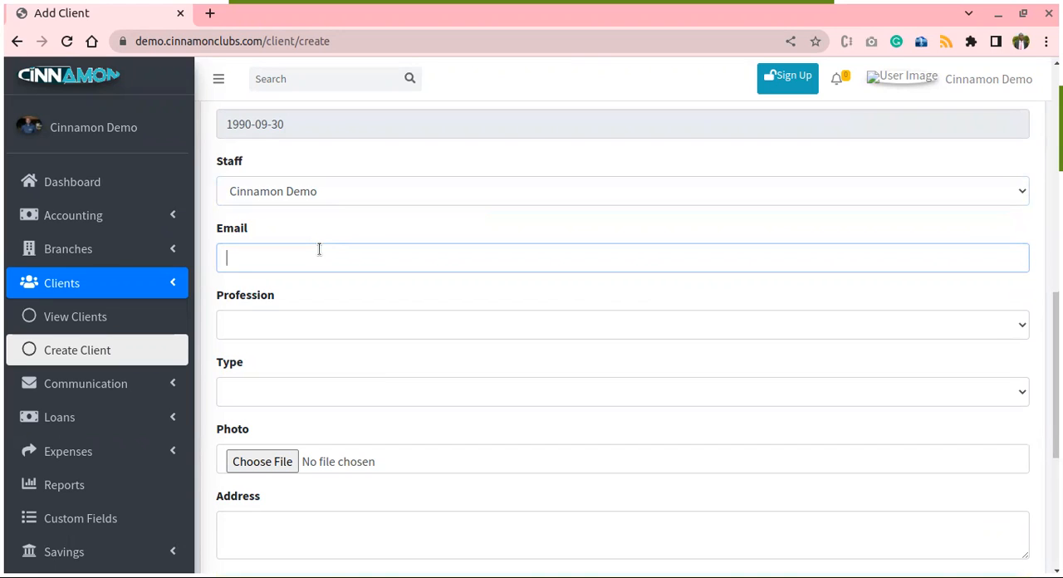
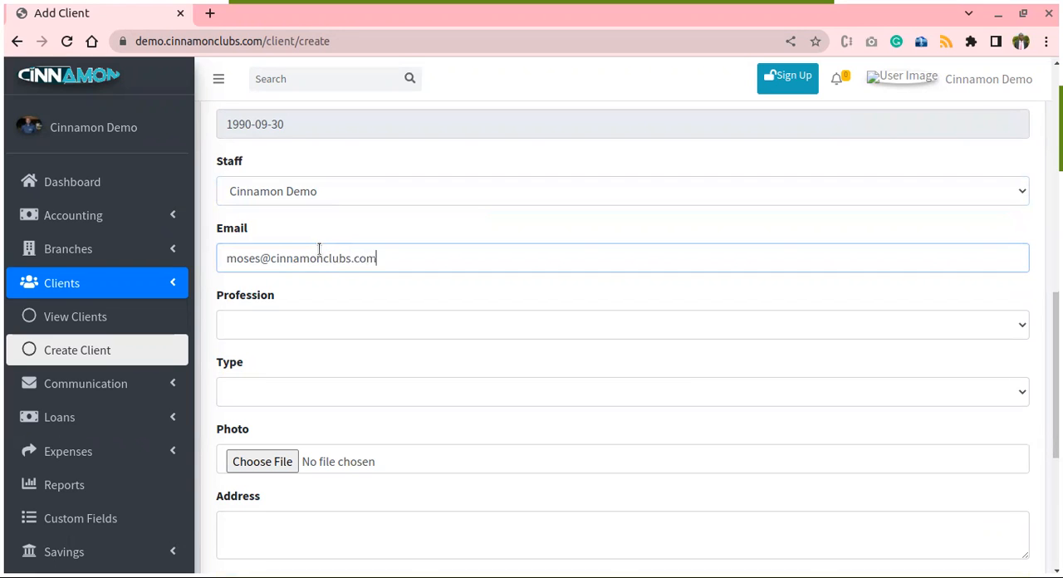
- Save the new client record, leaving profession, type, photo and address empty
scroll(322, 261, "down", 1)
scroll(338, 311, "down", 2)
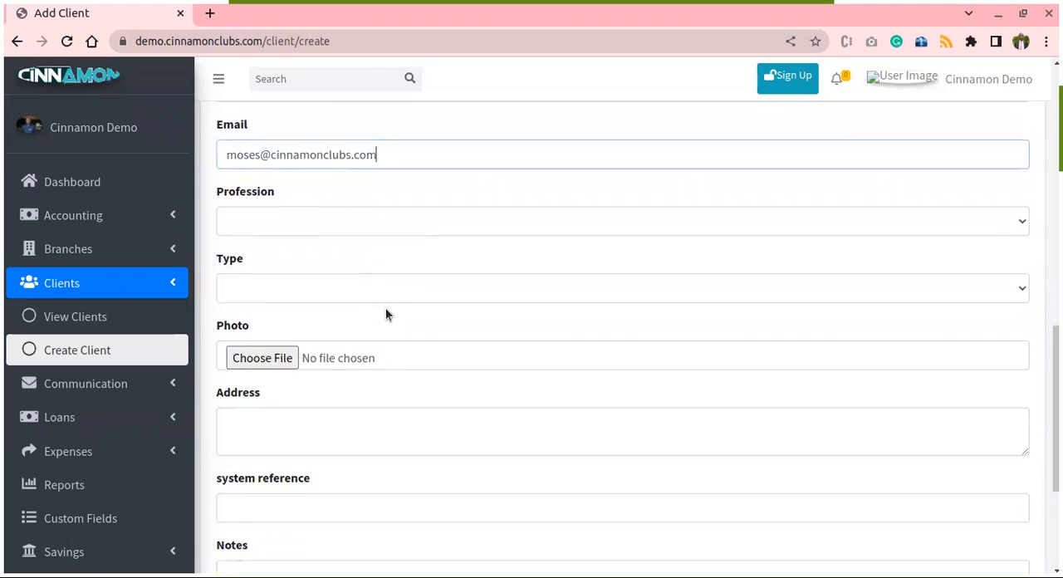
scroll(476, 266, "up", 3)
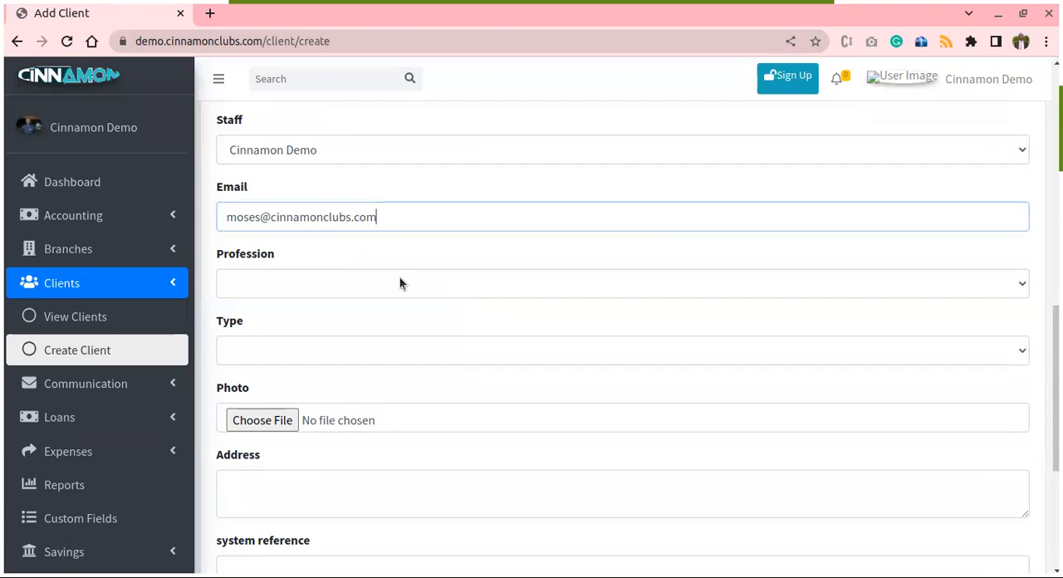
scroll(440, 300, "down", 3)
left_click(1007, 497)
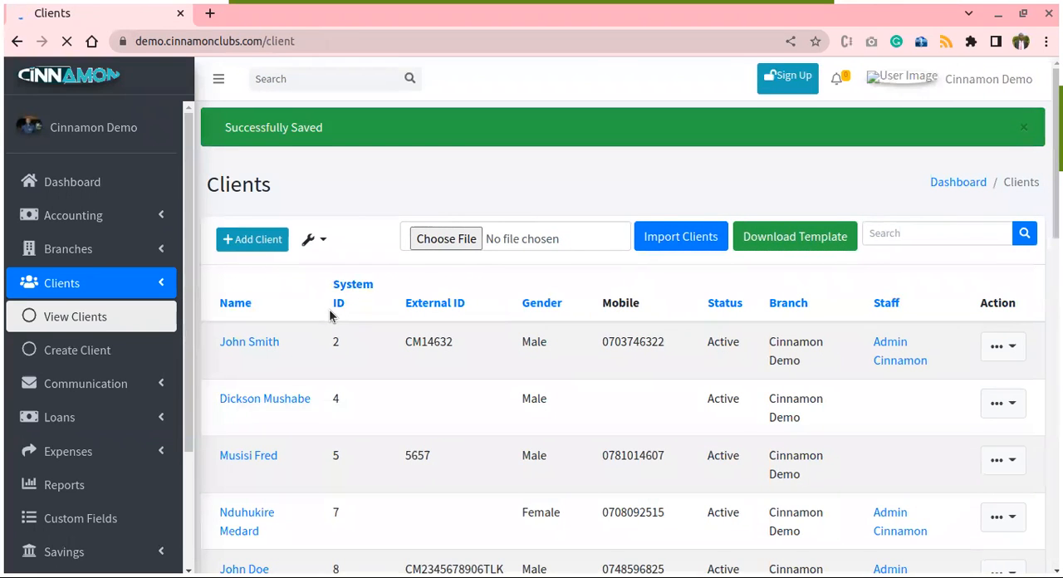
- Find the newly added client on page 3 of the clients list and open the client's profile
scroll(343, 314, "down", 1)
scroll(344, 314, "up", 1)
scroll(342, 335, "down", 1)
scroll(342, 335, "down", 2)
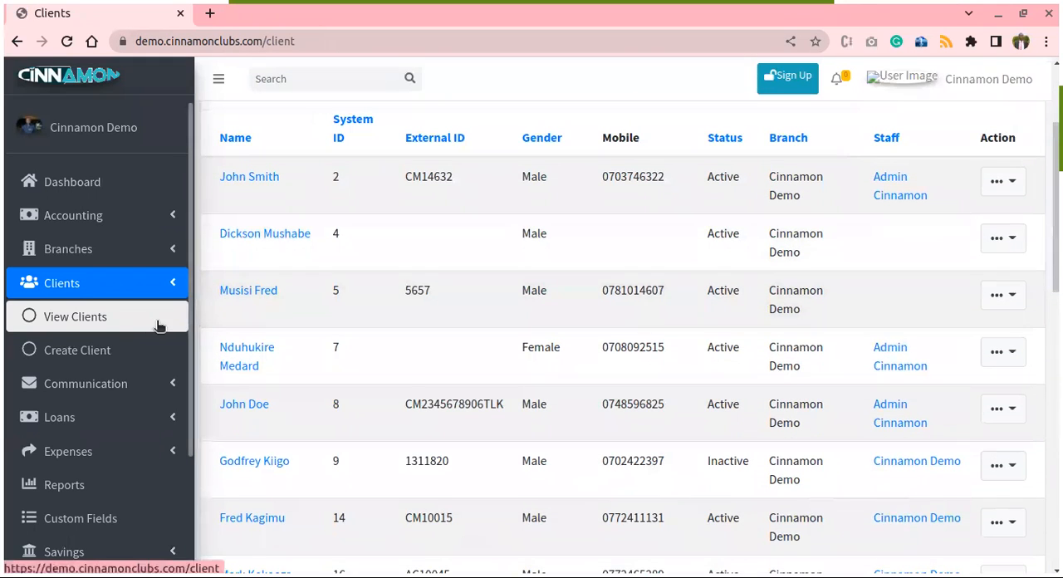
scroll(436, 401, "down", 7)
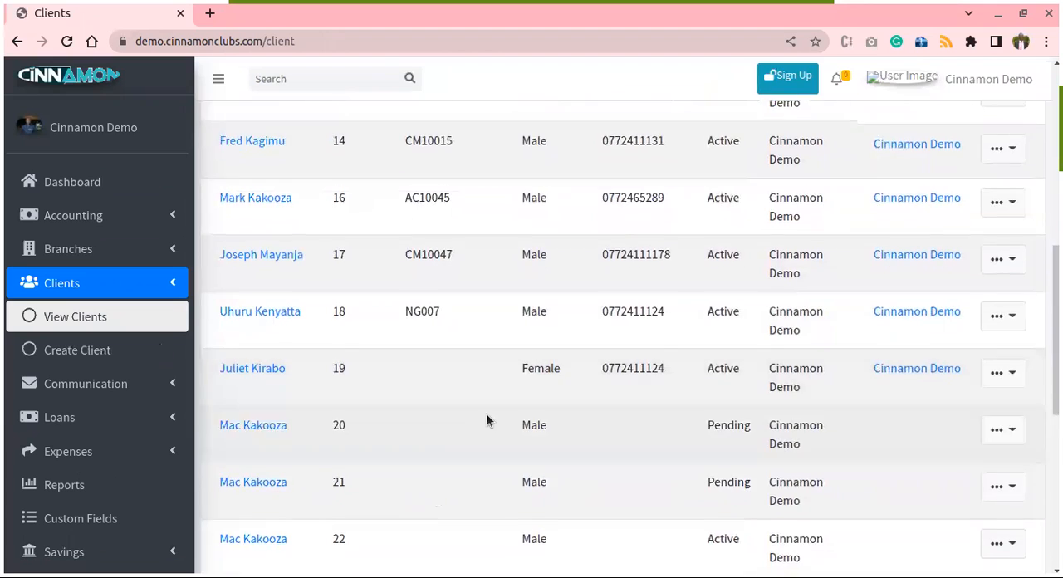
scroll(513, 424, "down", 3)
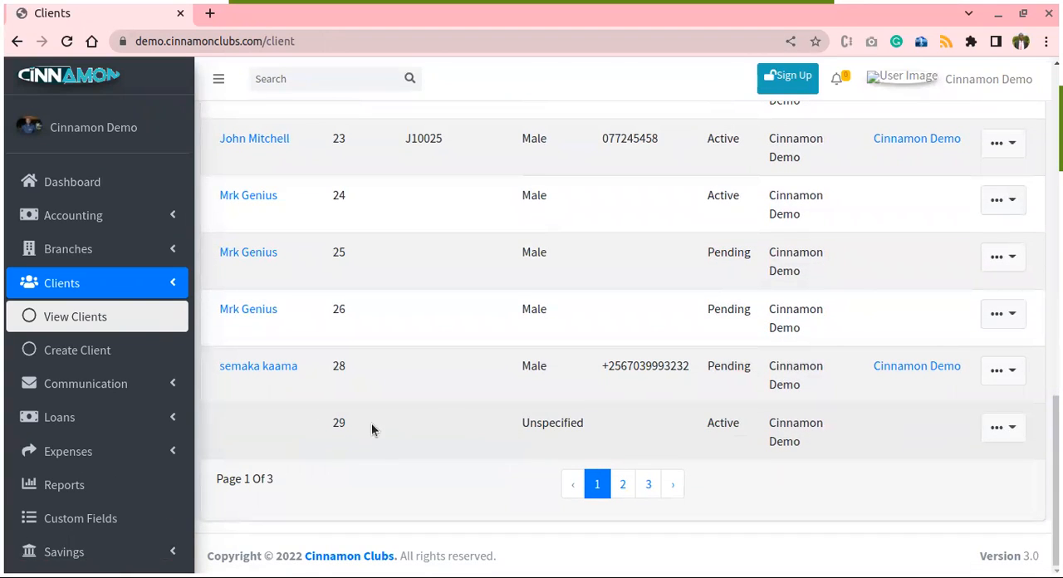
left_click(624, 489)
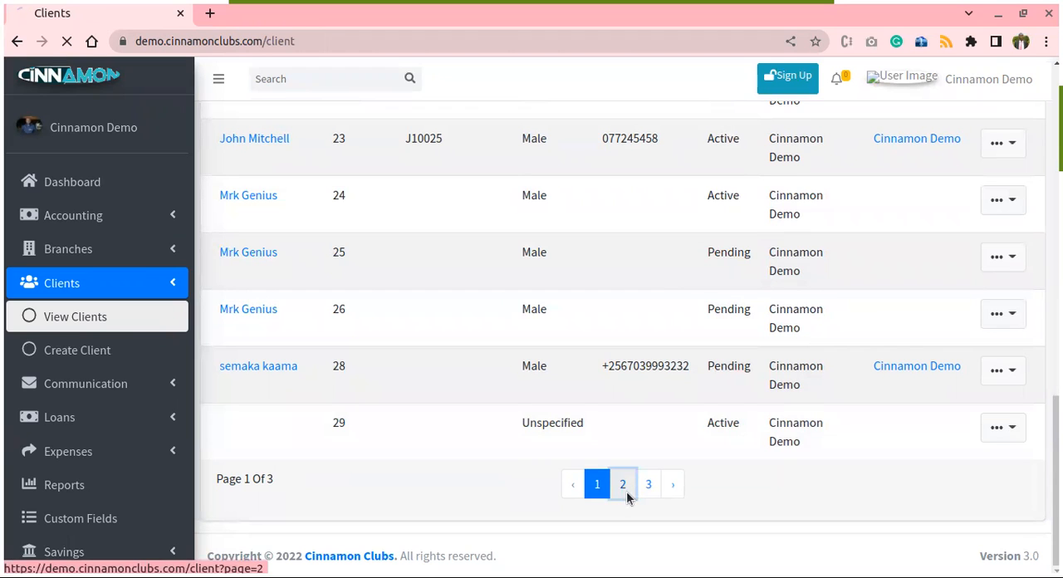
left_click(645, 491)
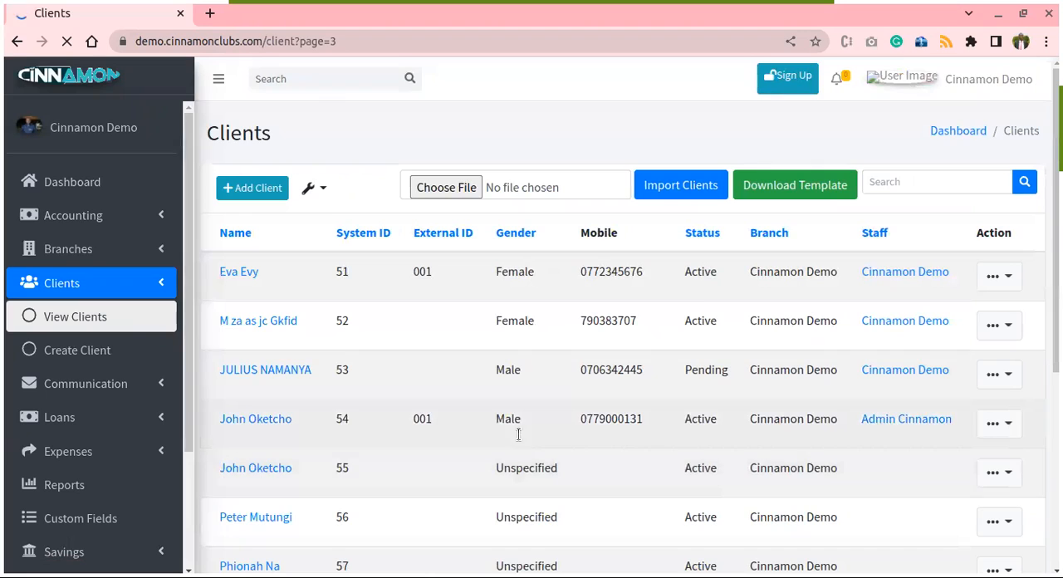
scroll(509, 422, "down", 4)
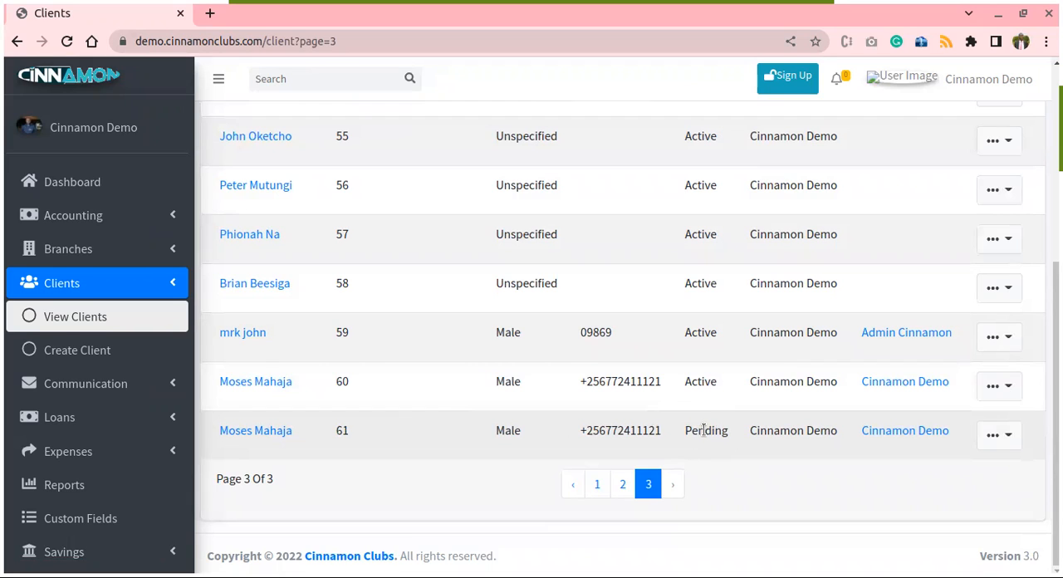
left_click(261, 432)
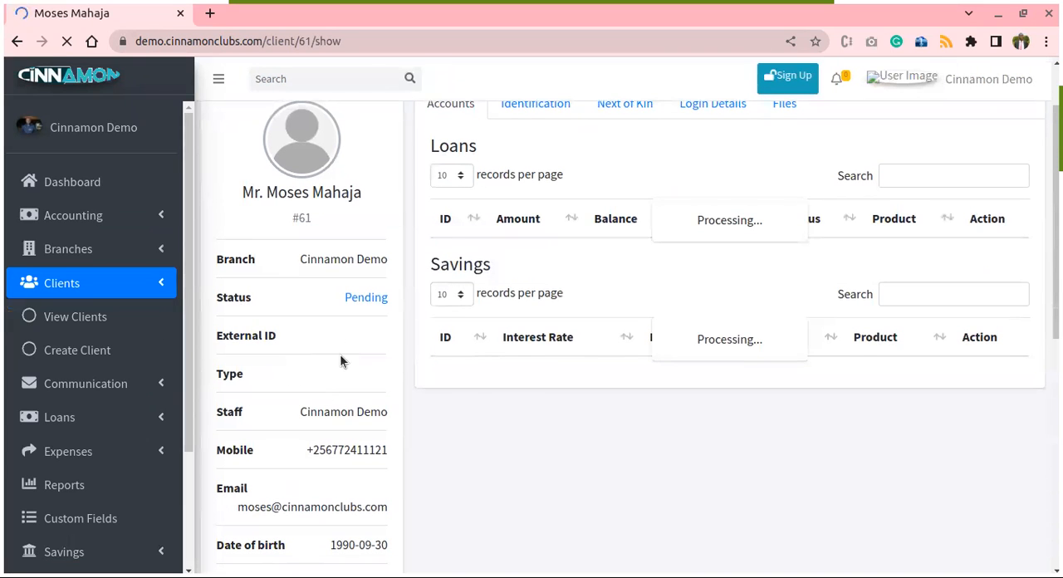
- Change the client's status to Active, keeping the date 2022-09-14, and save it
scroll(334, 320, "down", 1)
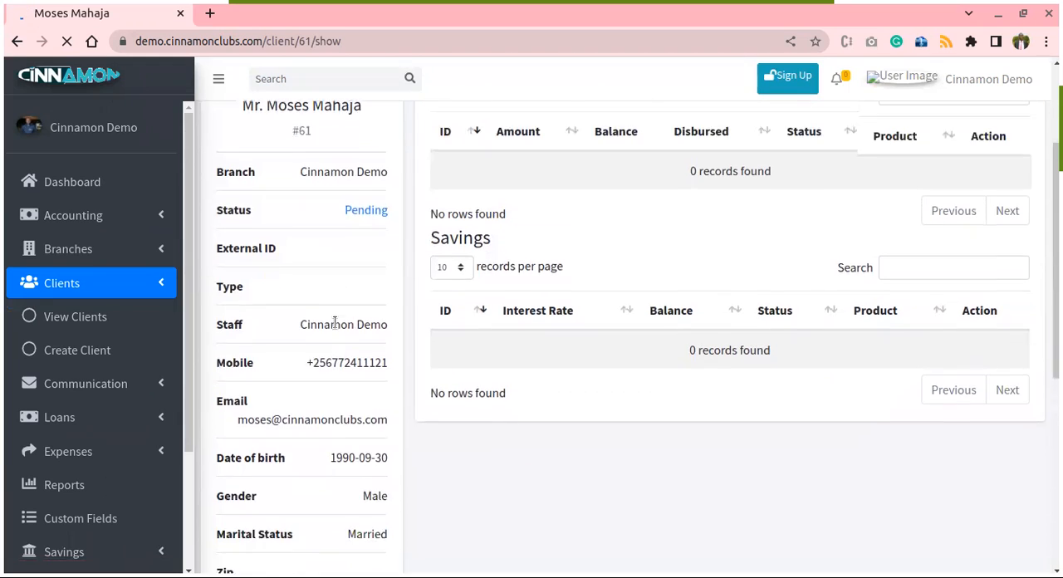
scroll(336, 314, "down", 1)
left_click(360, 172)
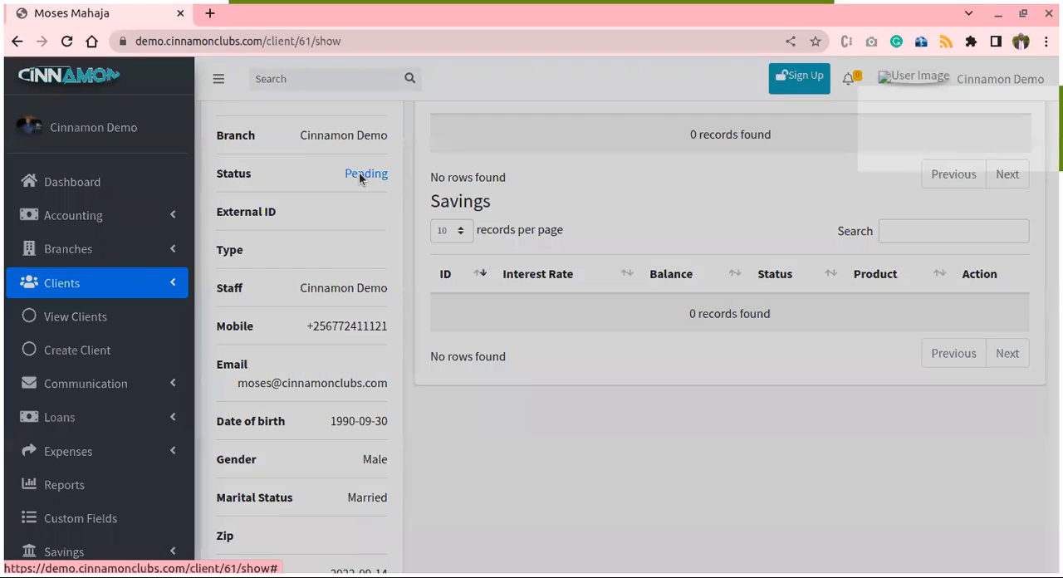
left_click(484, 186)
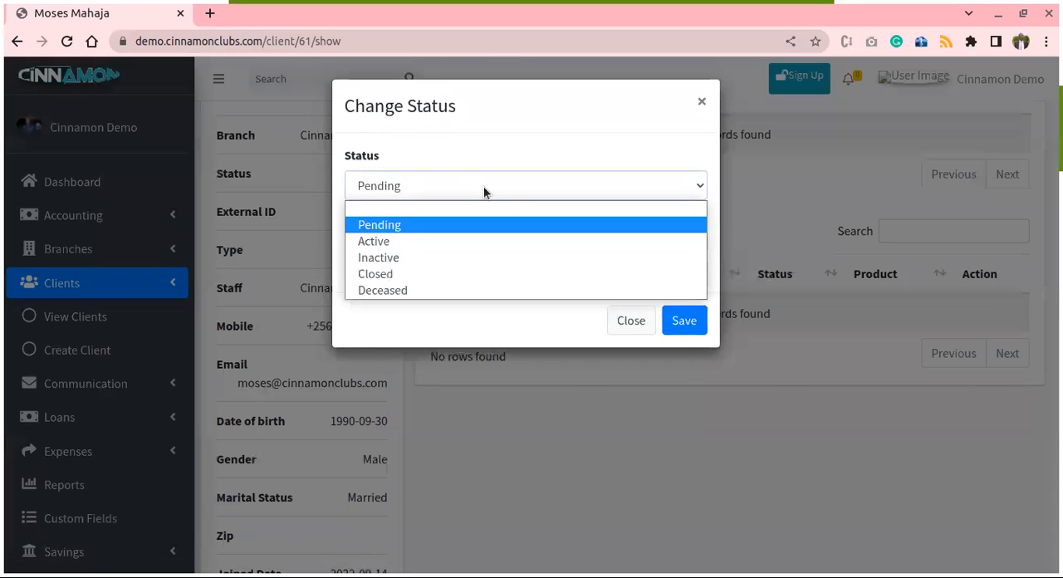
left_click(398, 242)
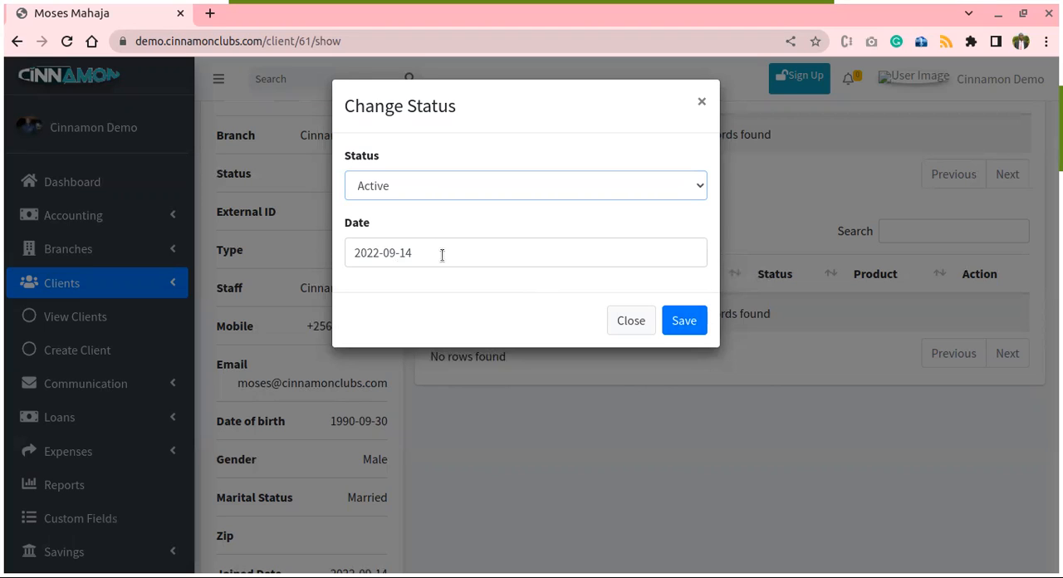
left_click(685, 320)
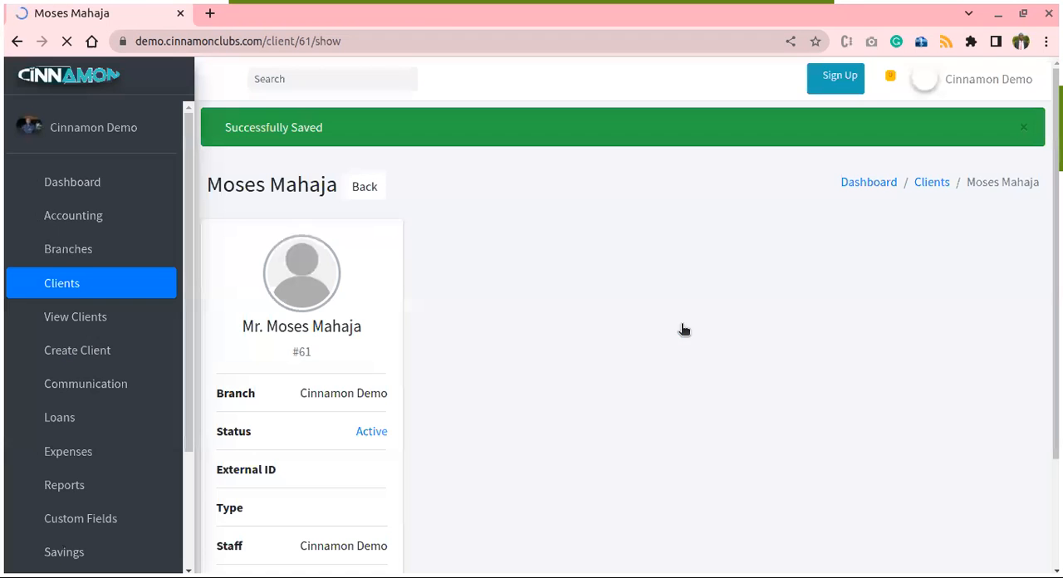
- Review the client's profile, including the identification and next of kin records
scroll(391, 378, "down", 2)
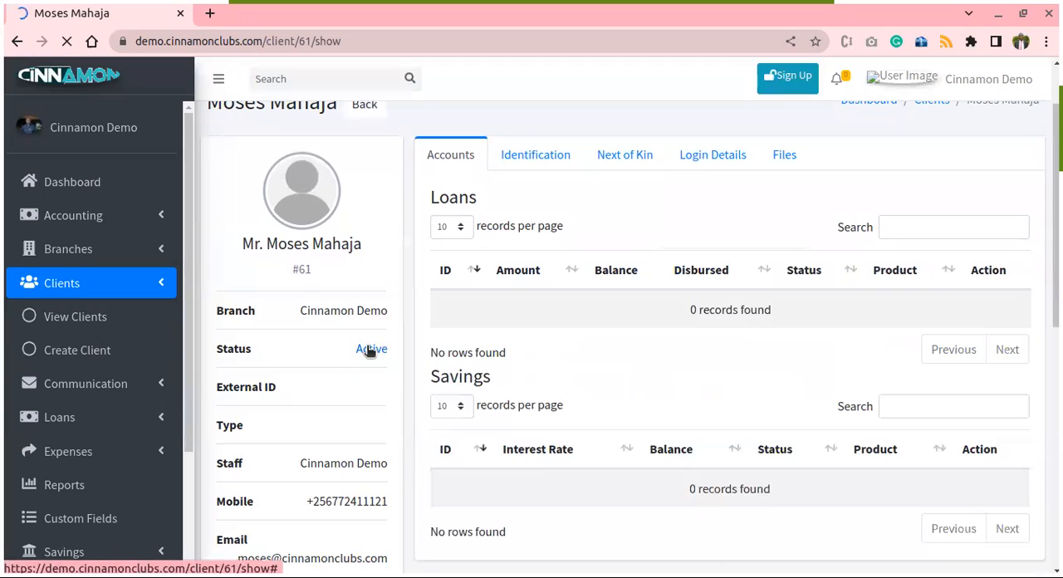
scroll(364, 331, "up", 2)
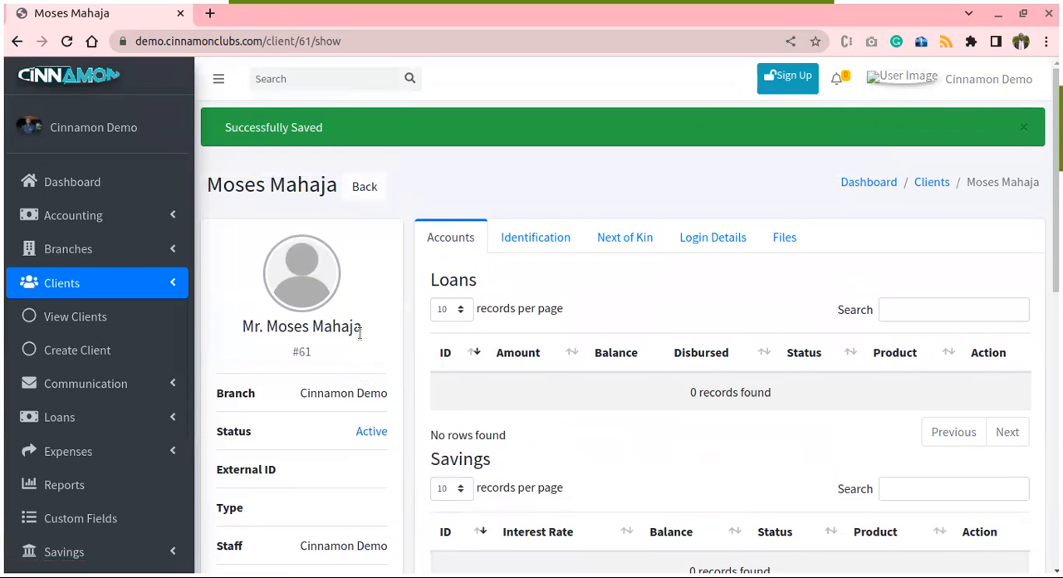
left_click(536, 242)
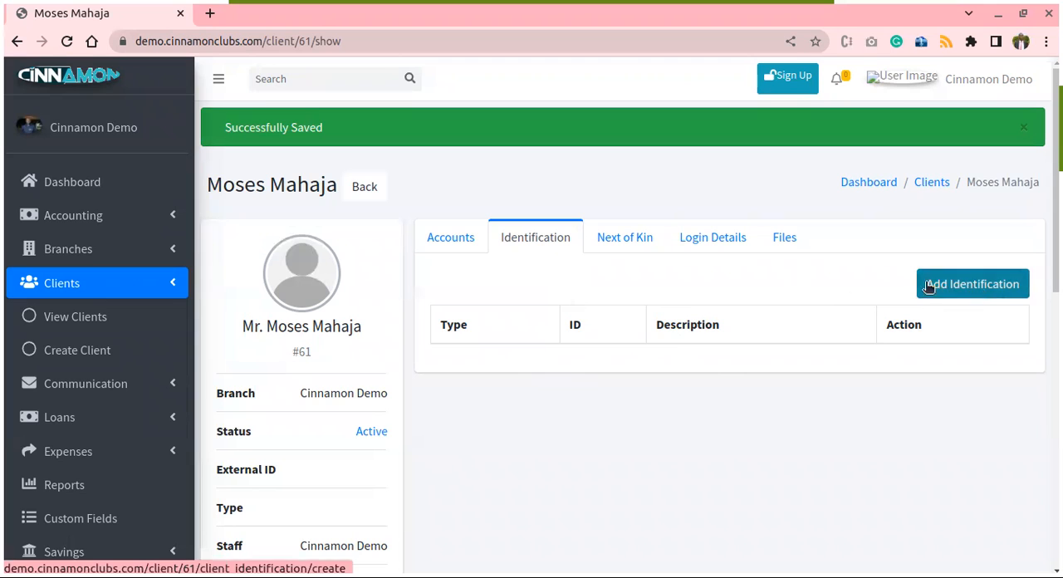
left_click(632, 238)
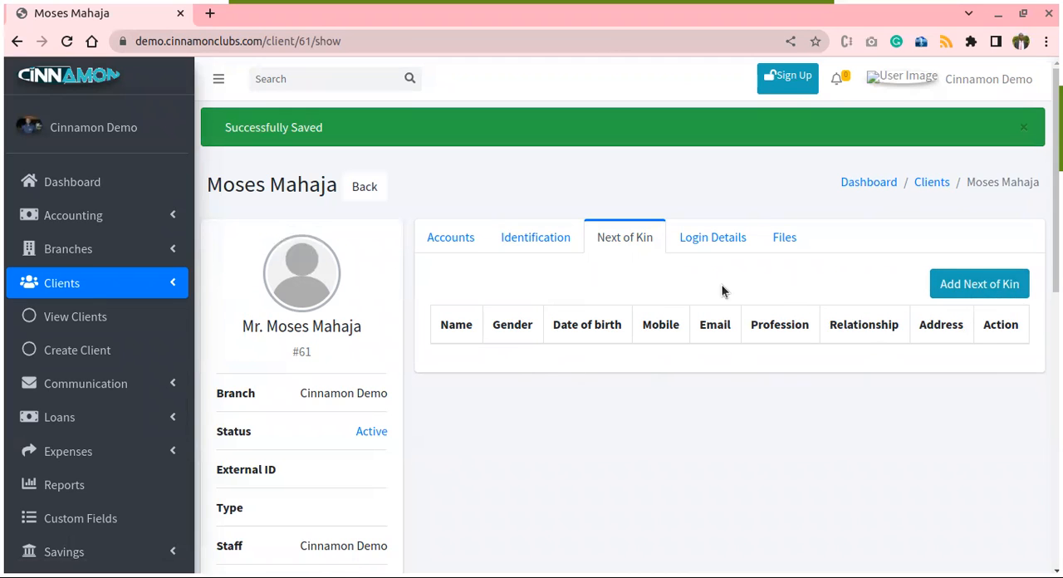
- Start adding a login user for the client with Existing User set to No and check the prefilled details
left_click(718, 237)
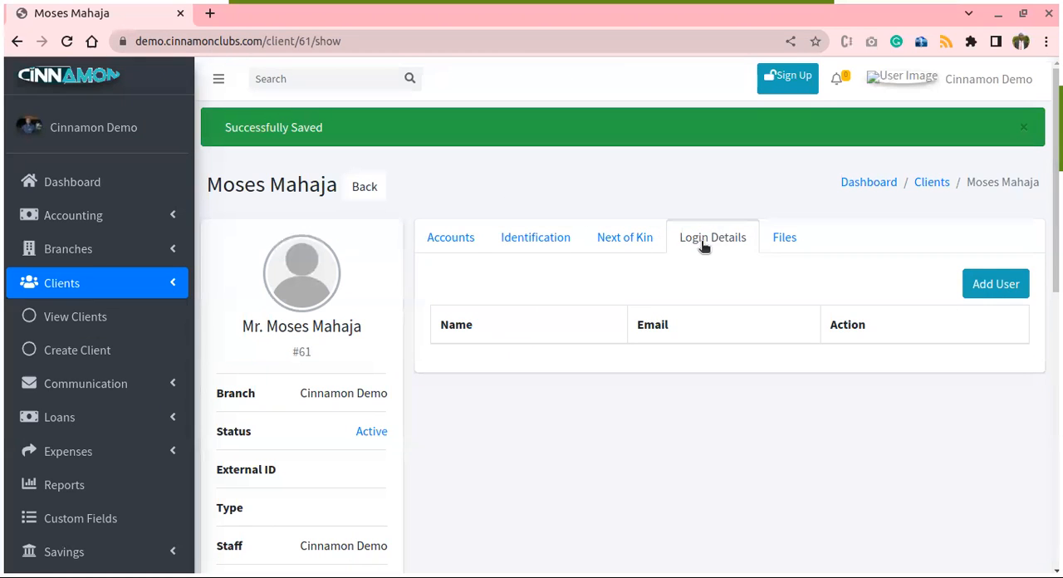
left_click(996, 290)
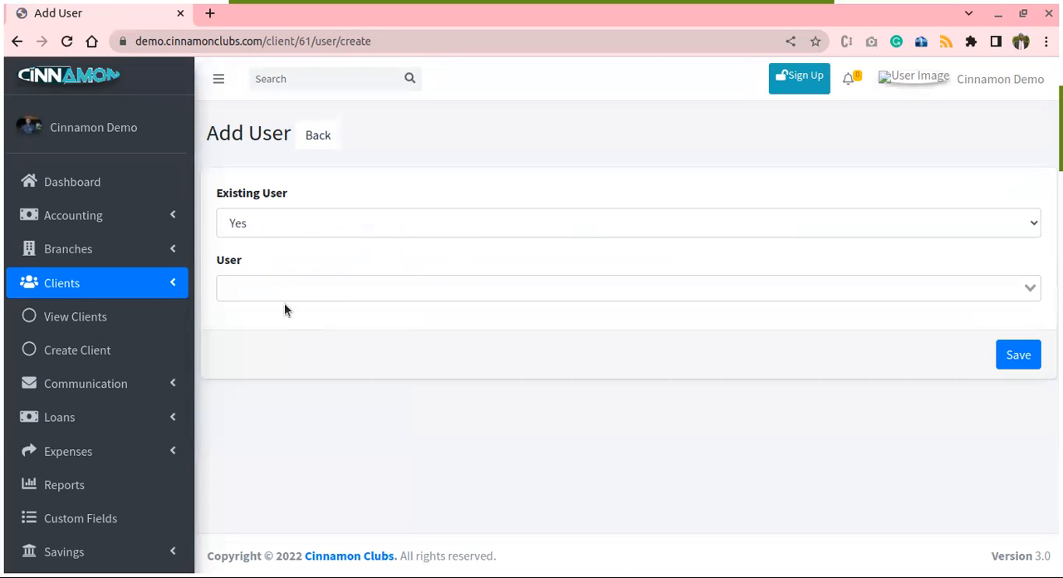
left_click(322, 232)
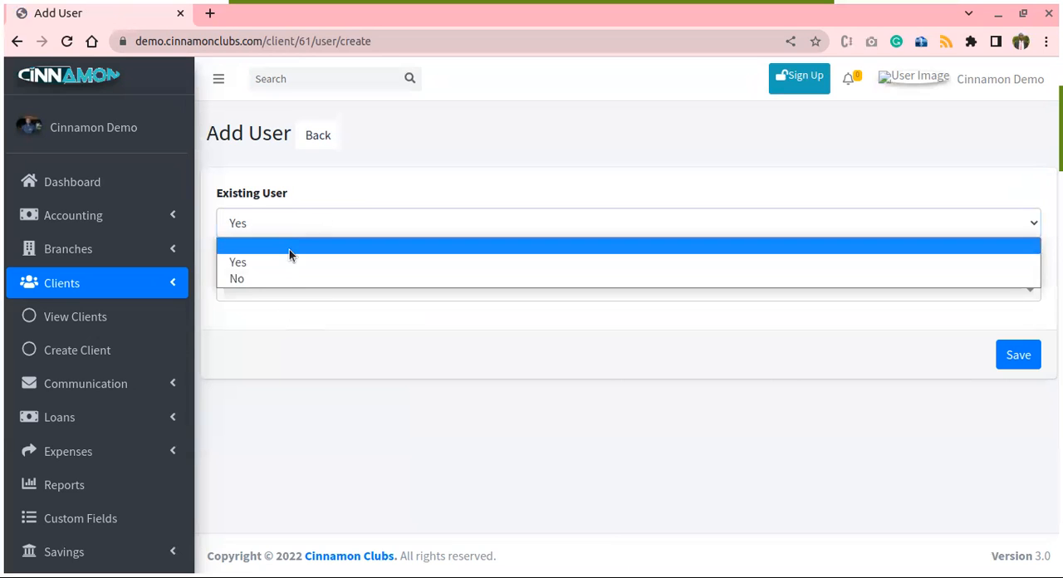
left_click(253, 278)
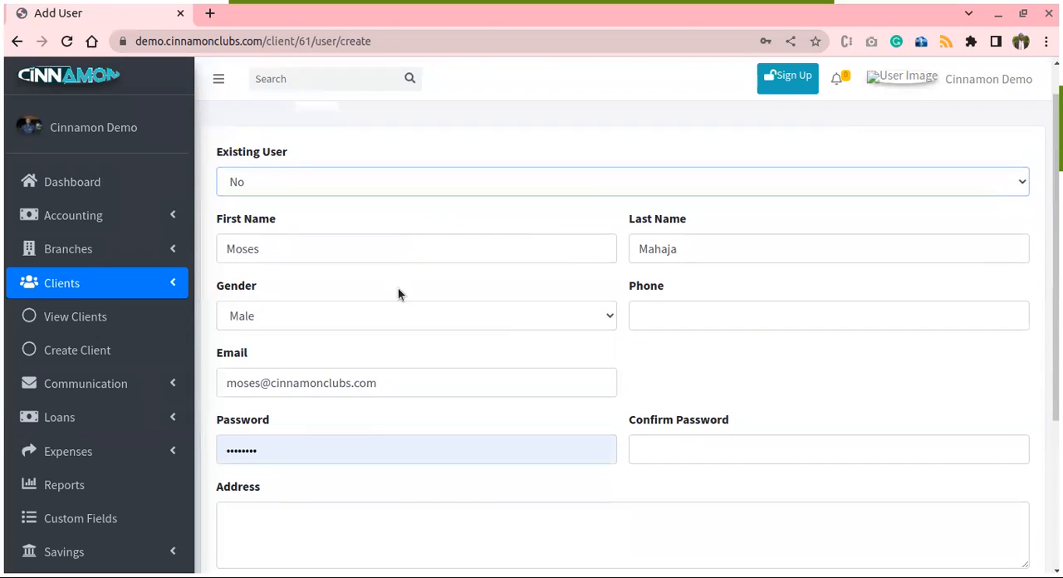
scroll(468, 320, "down", 1)
scroll(480, 319, "up", 1)
scroll(582, 273, "down", 1)
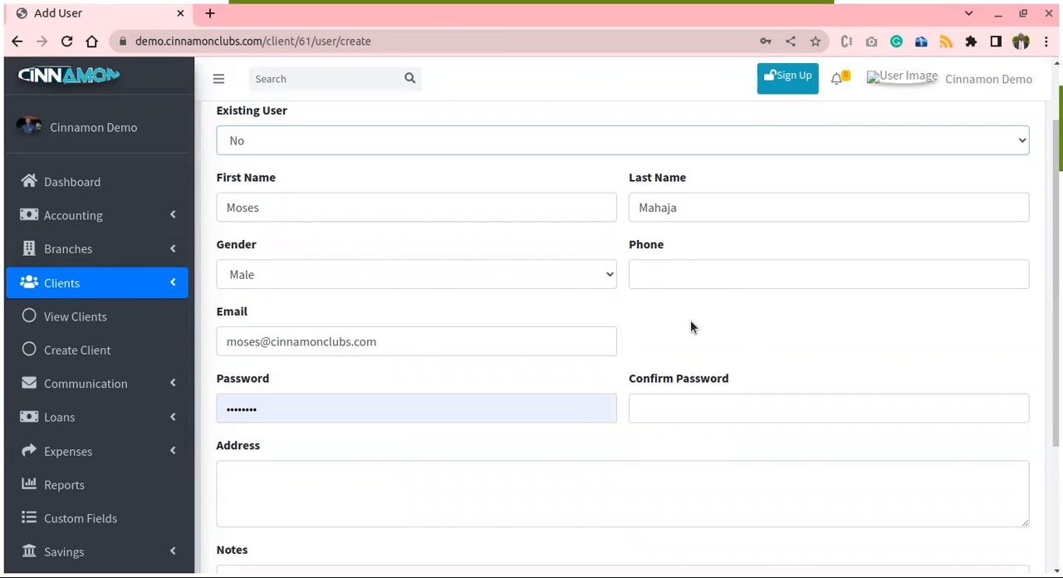
scroll(691, 326, "down", 3)
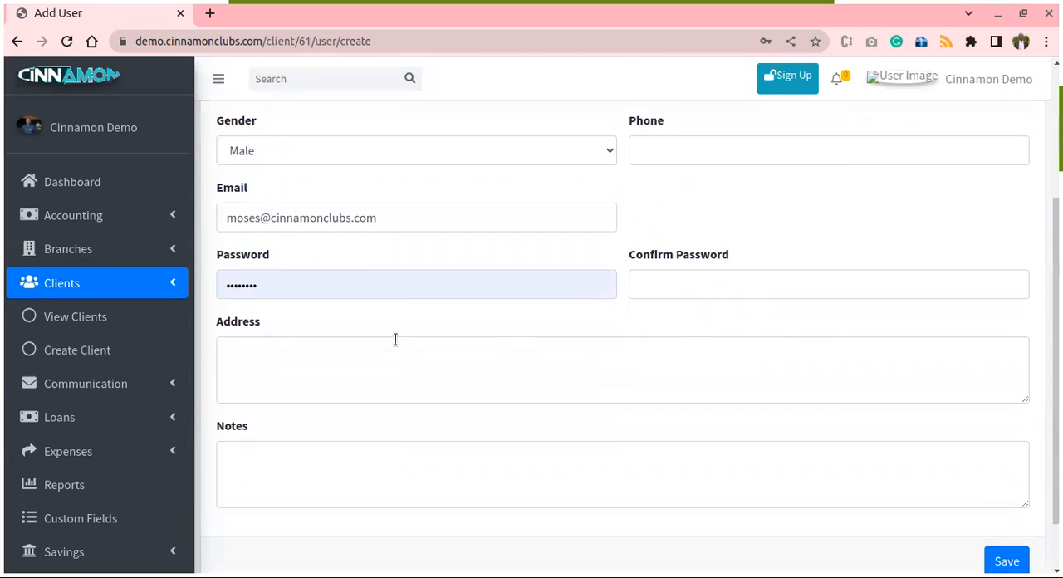
- Enter and confirm the account password for the client's login, leave address and notes empty, and save the user
double_click(370, 283)
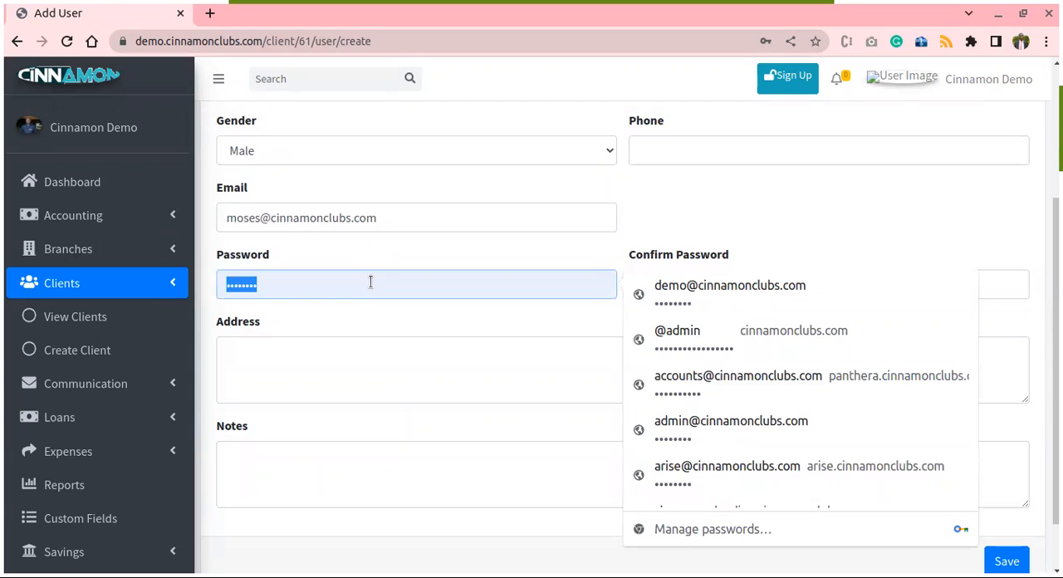
type("p")
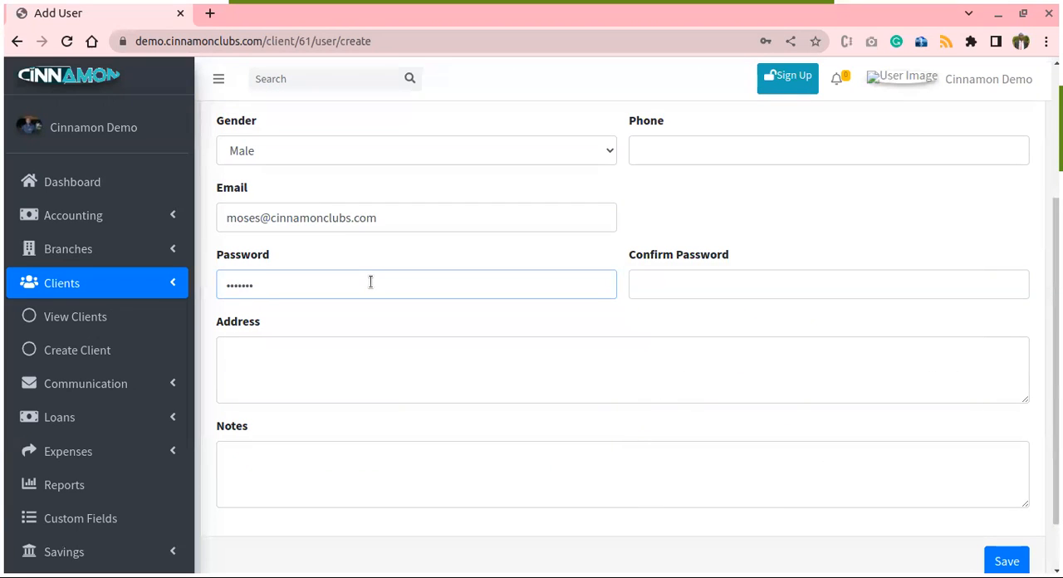
key("BackSpace")
type("•")
key("Tab")
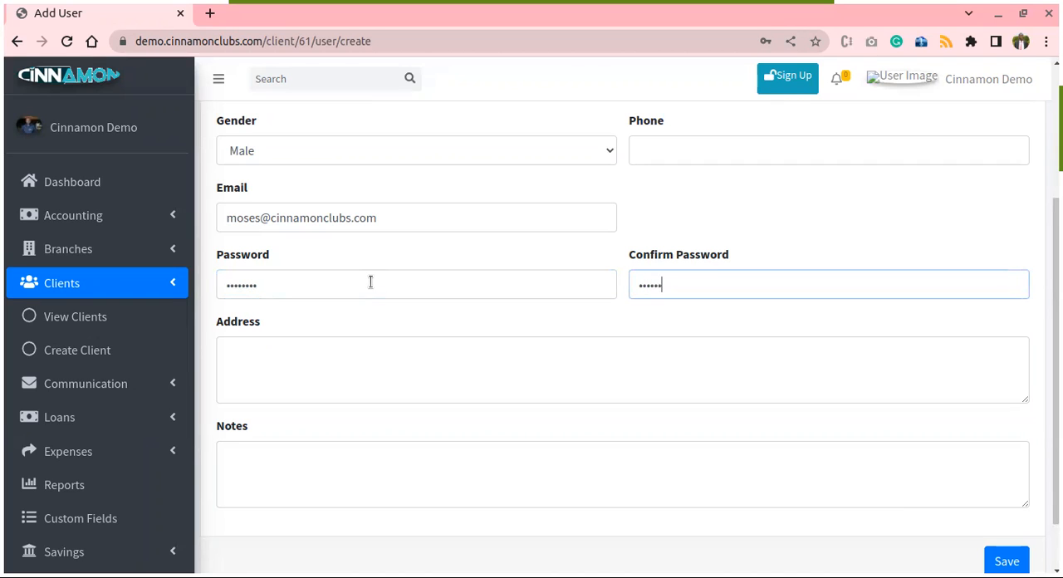
scroll(371, 281, "down", 2)
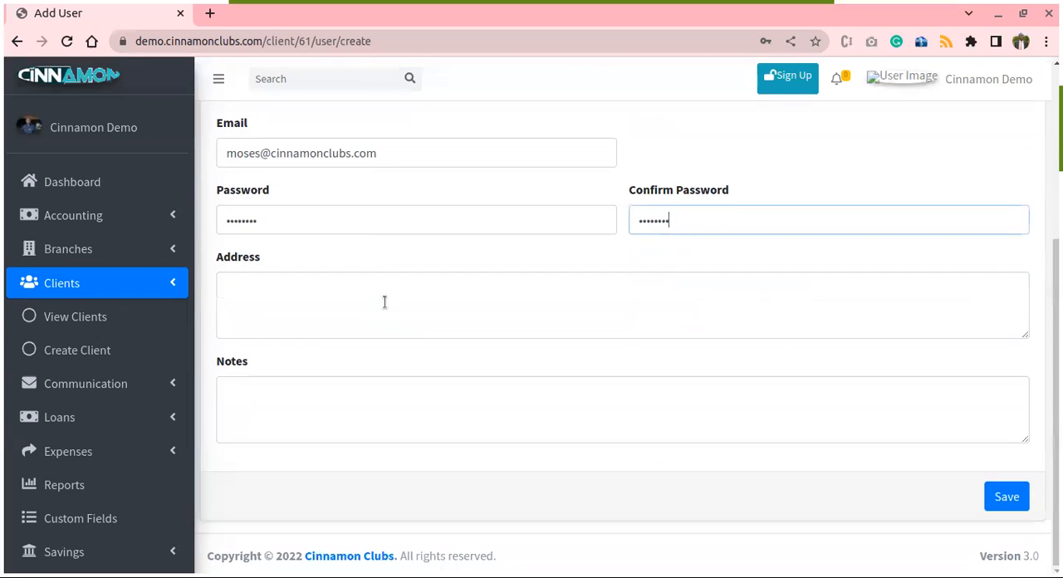
left_click(1002, 496)
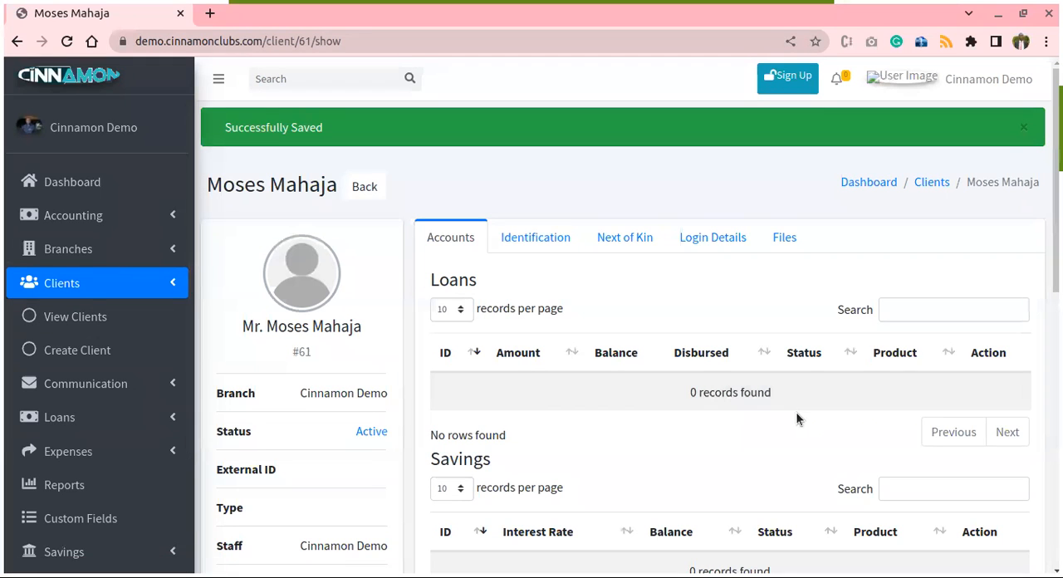
- Check the newly registered client's status on page 3 of the clients list
left_click(79, 322)
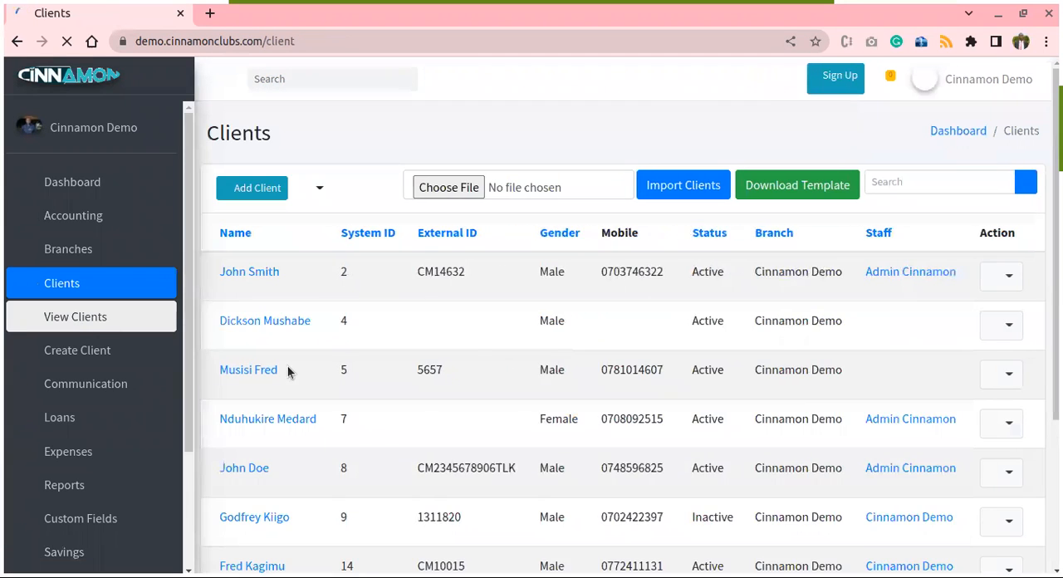
scroll(562, 371, "down", 3)
scroll(561, 382, "down", 7)
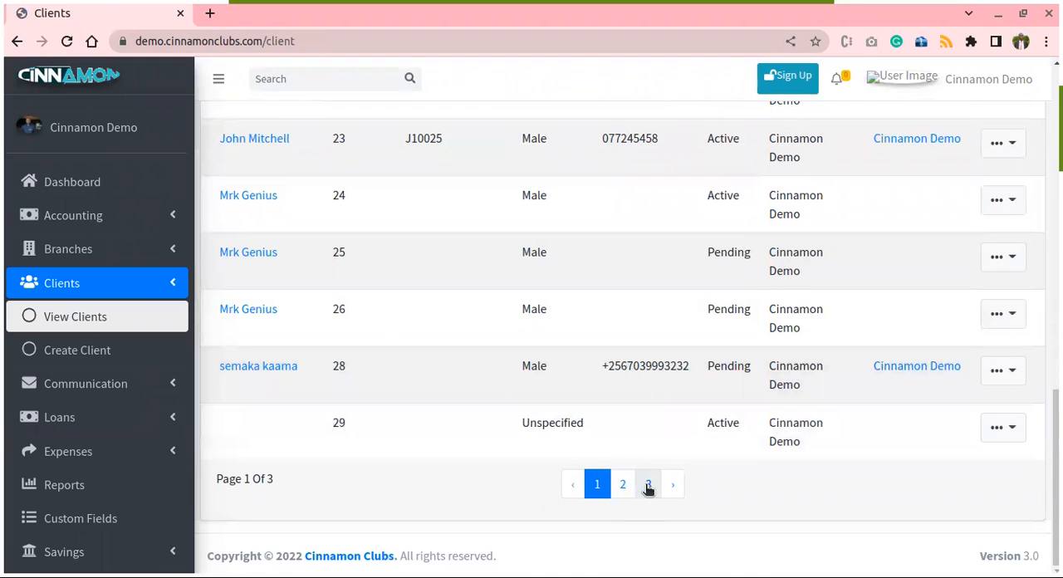
left_click(649, 484)
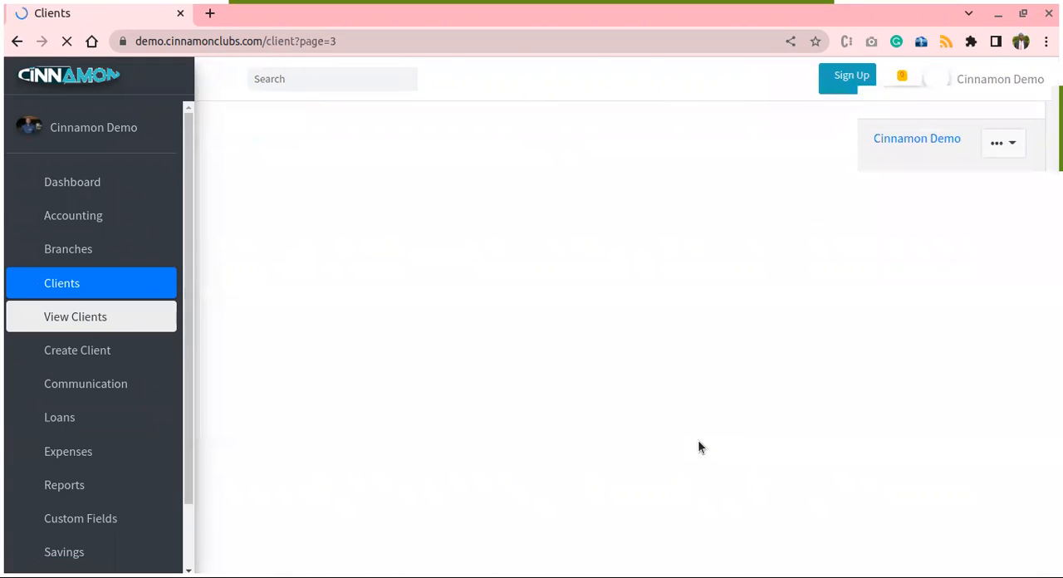
scroll(658, 402, "down", 4)
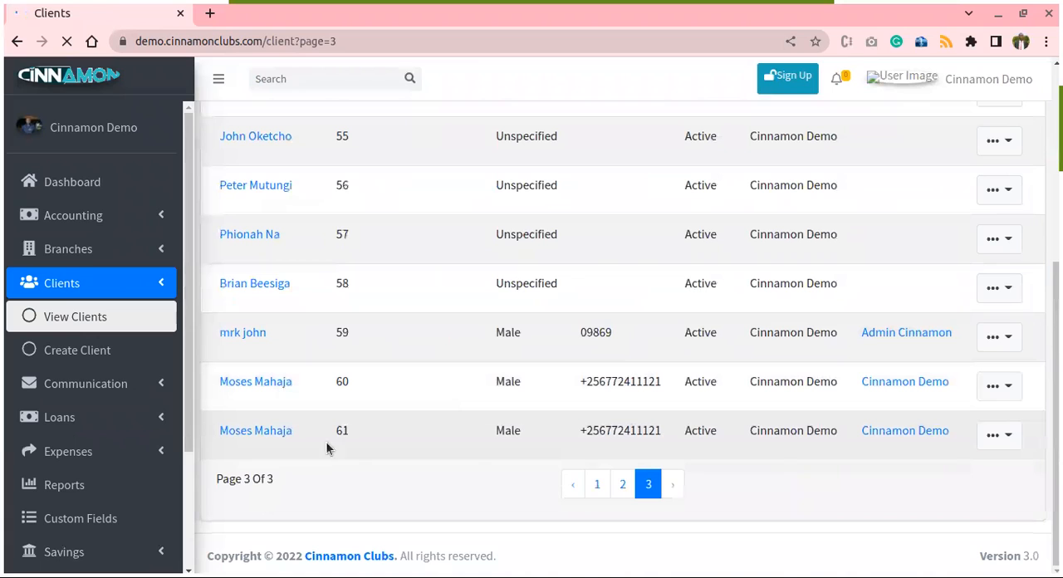
double_click(704, 428)
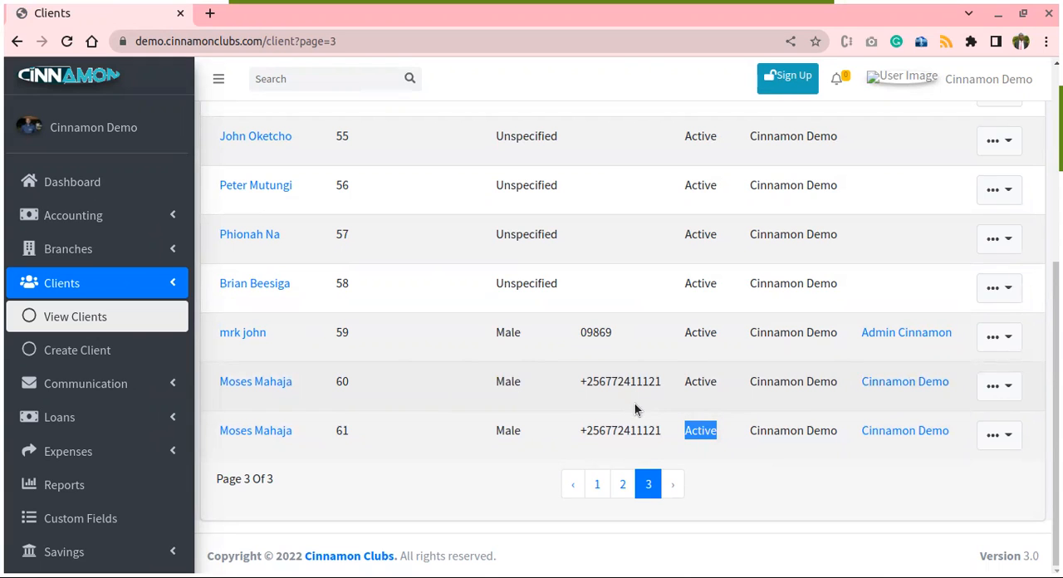
- Download the template for importing clients
scroll(714, 435, "up", 4)
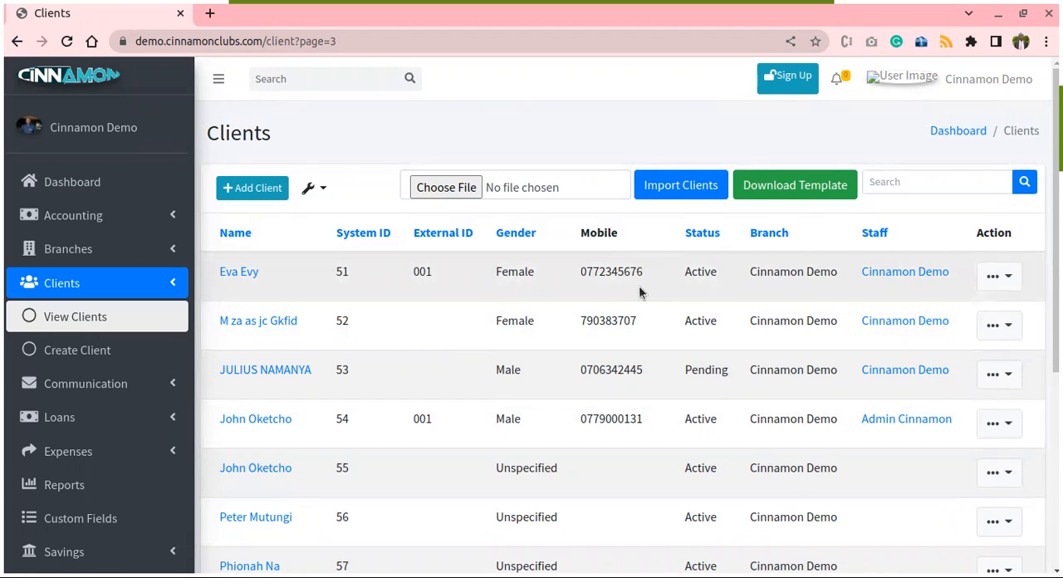
left_click(797, 191)
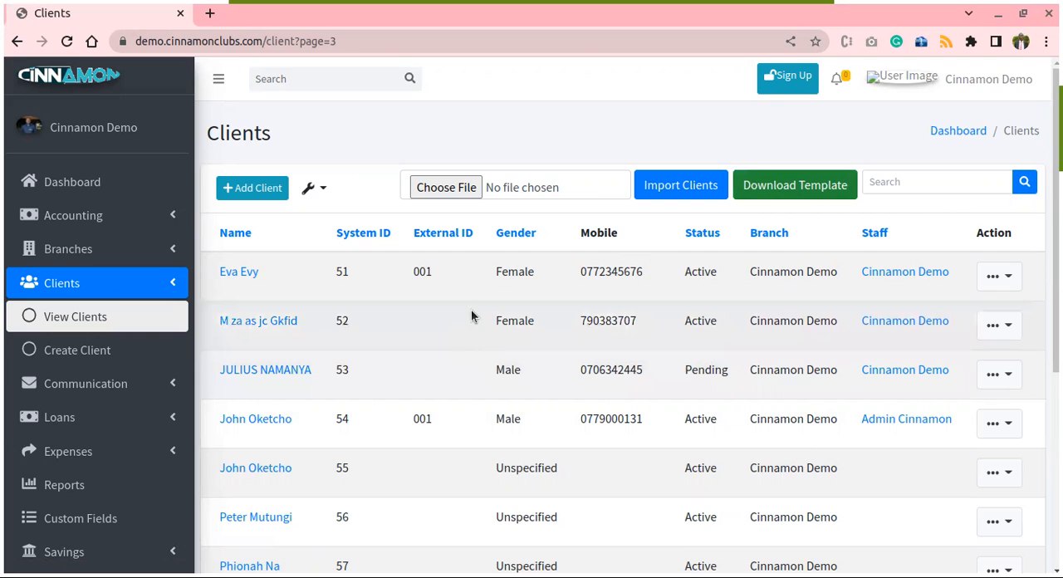
scroll(456, 336, "down", 1)
scroll(469, 336, "down", 3)
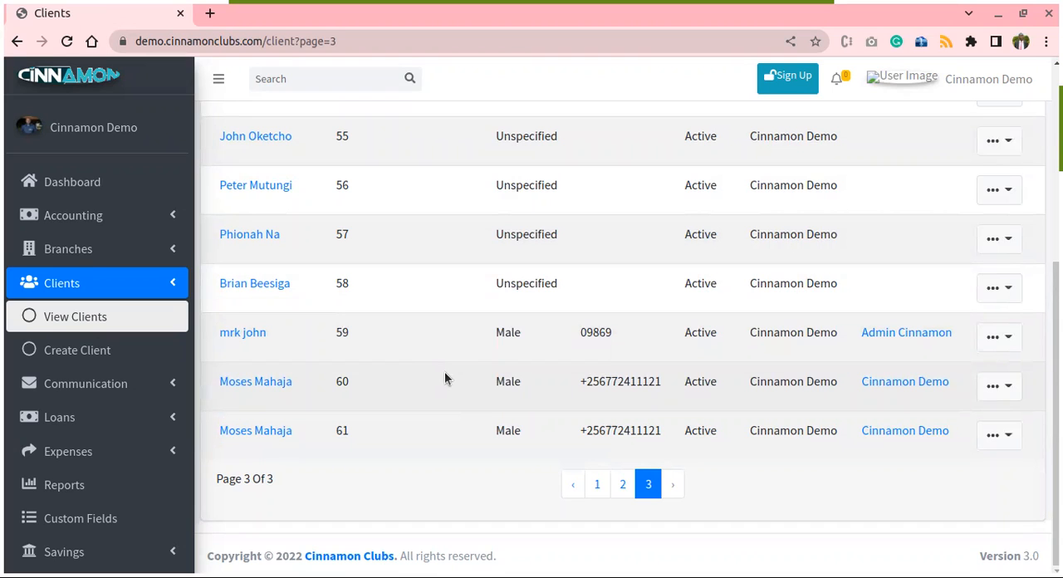
- Open the page for managing savings charges
left_click(174, 287)
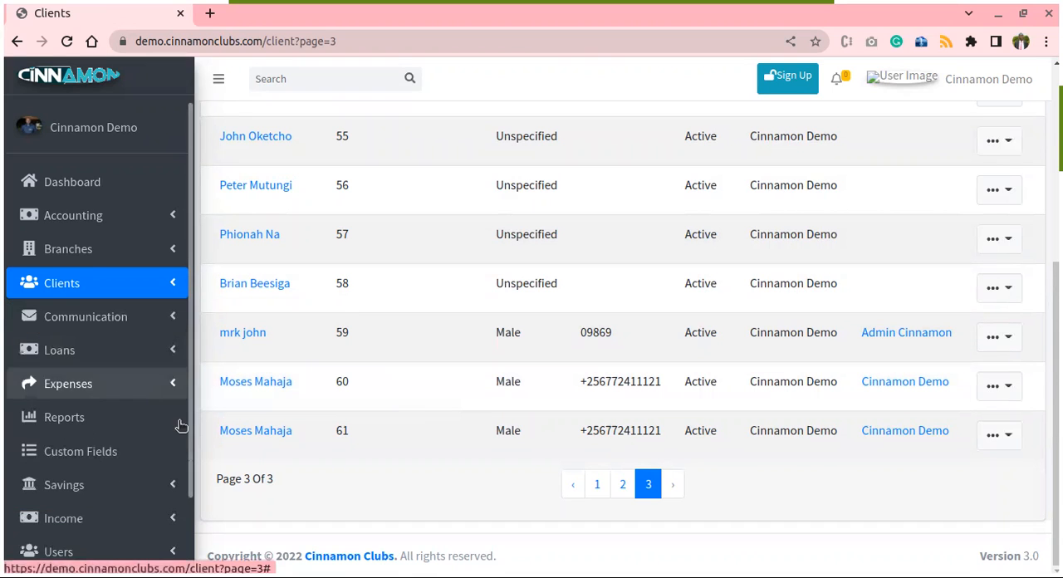
scroll(93, 449, "down", 1)
scroll(96, 449, "down", 2)
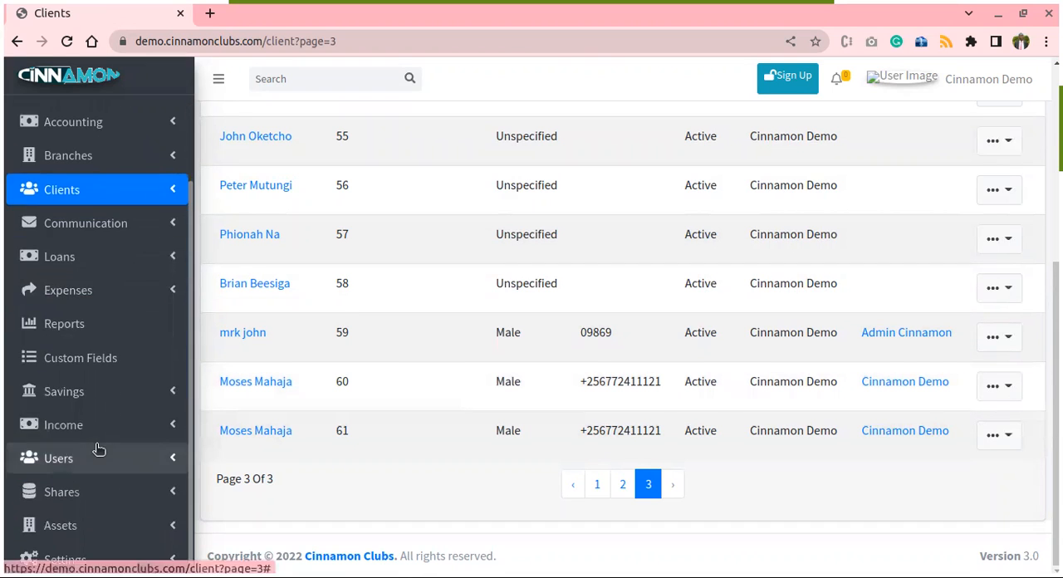
left_click(146, 399)
scroll(152, 407, "down", 5)
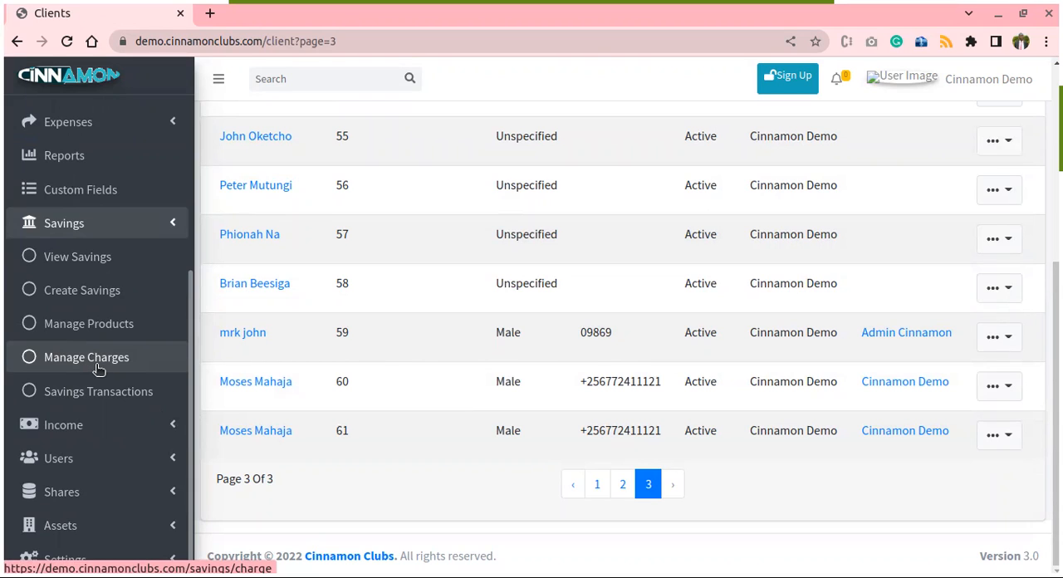
left_click(94, 365)
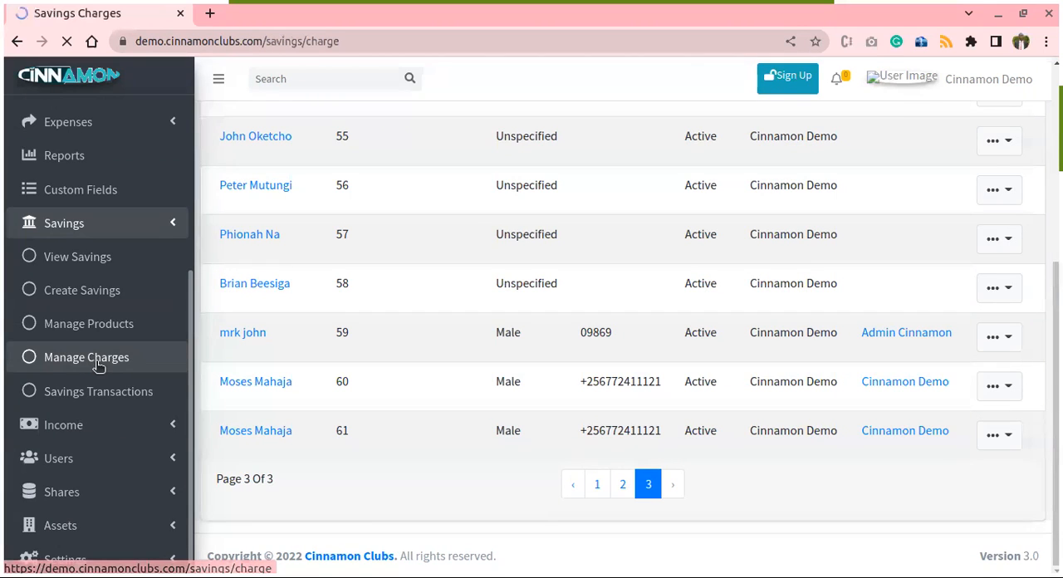
- Start a new savings charge and name it Late Payment Charge
scroll(443, 462, "down", 1)
scroll(443, 462, "up", 1)
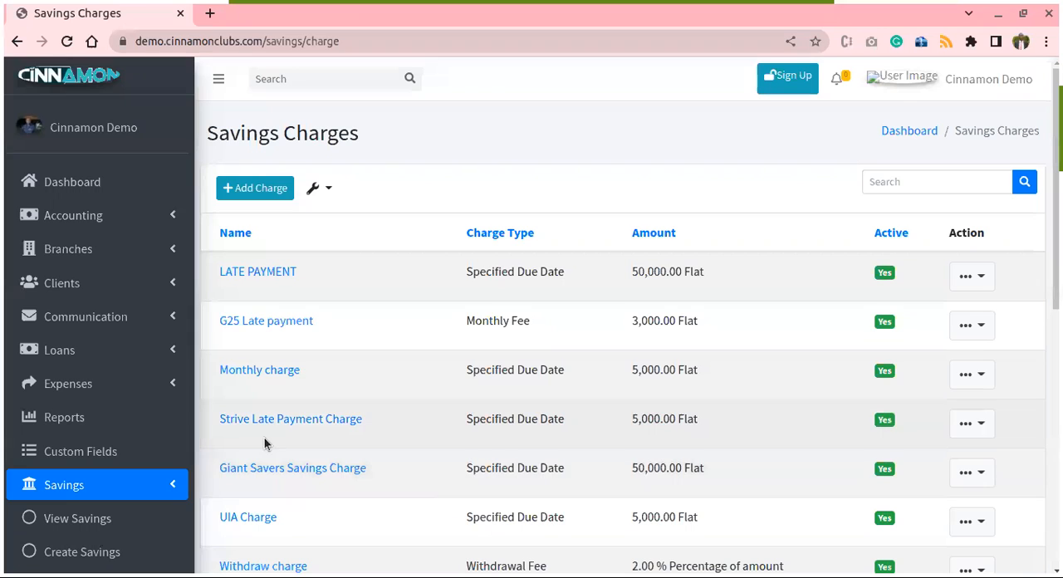
left_click(240, 194)
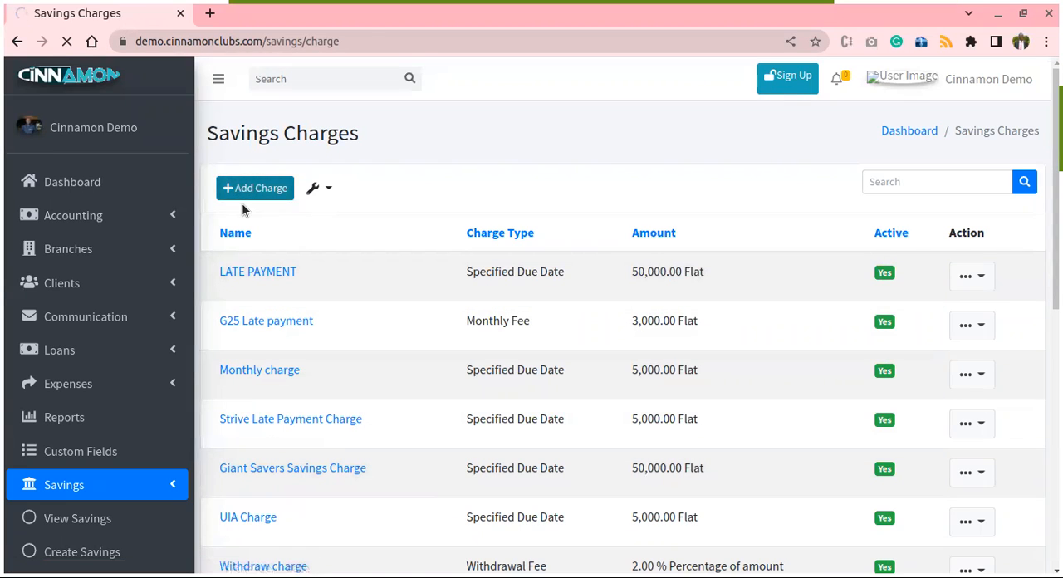
left_click(274, 228)
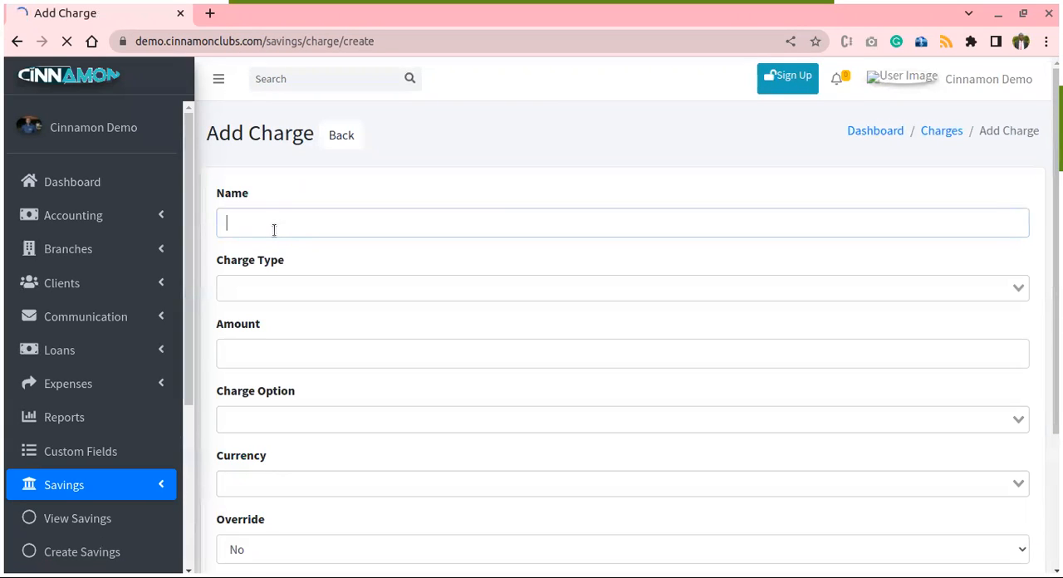
type("Late Payment Charge")
- Set the charge type to Specified Due Date and the amount to 5000
left_click(332, 284)
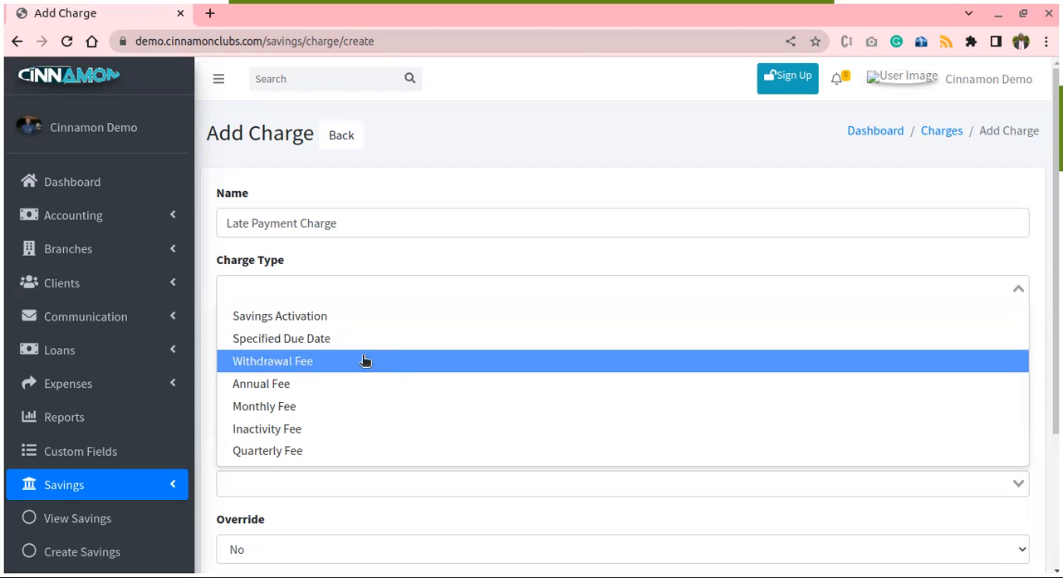
left_click(295, 339)
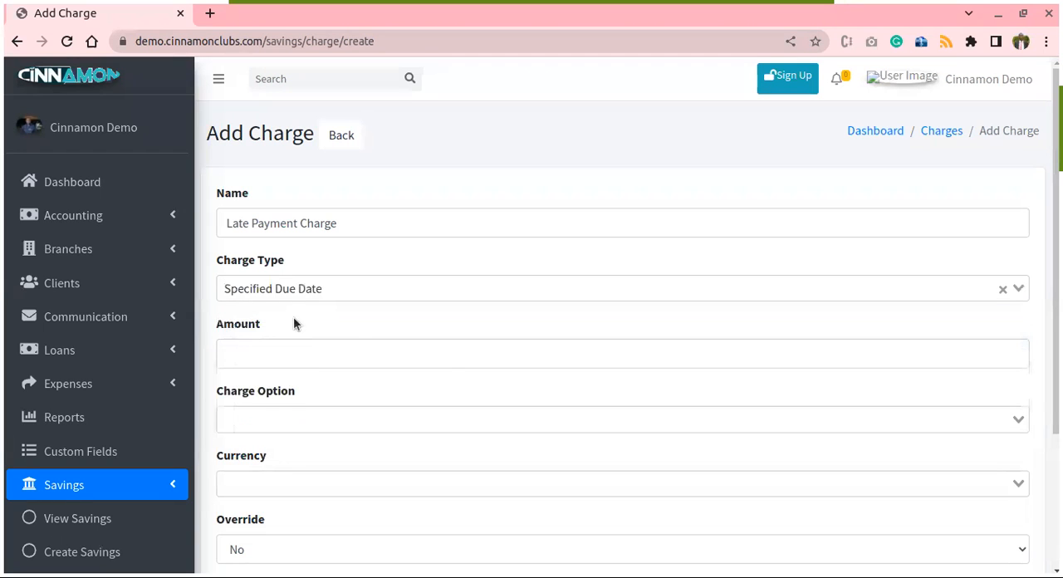
scroll(357, 326, "down", 1)
left_click(295, 264)
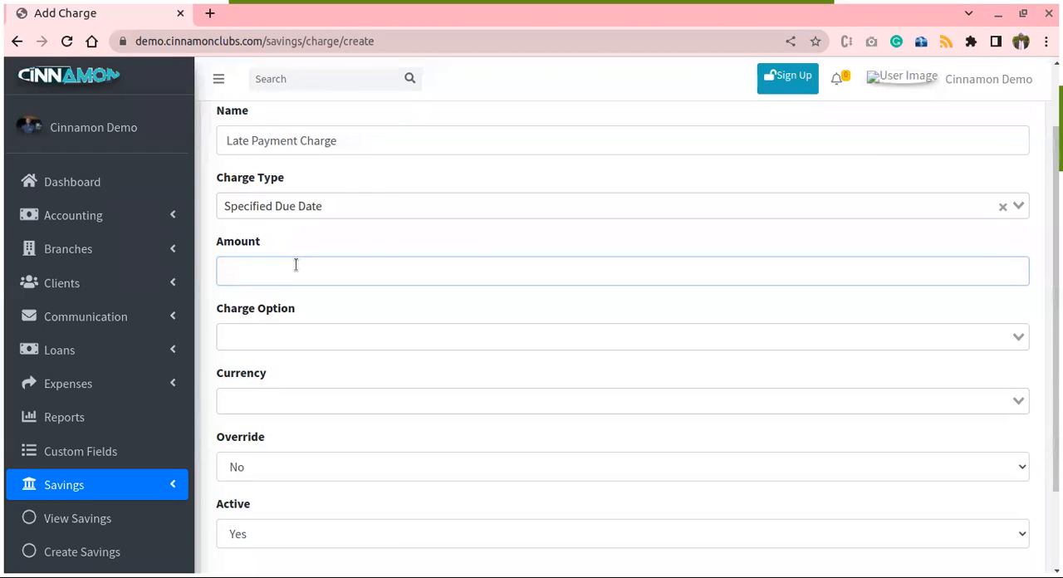
type("5000")
- Set the charge option to Flat and the currency to Ugandan Shillings
scroll(349, 183, "down", 1)
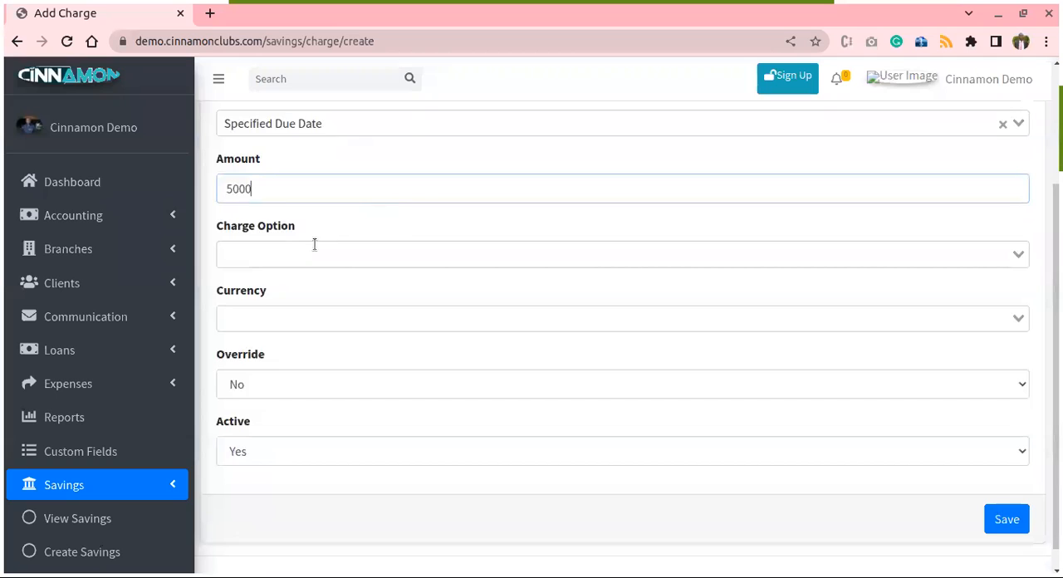
left_click(276, 254)
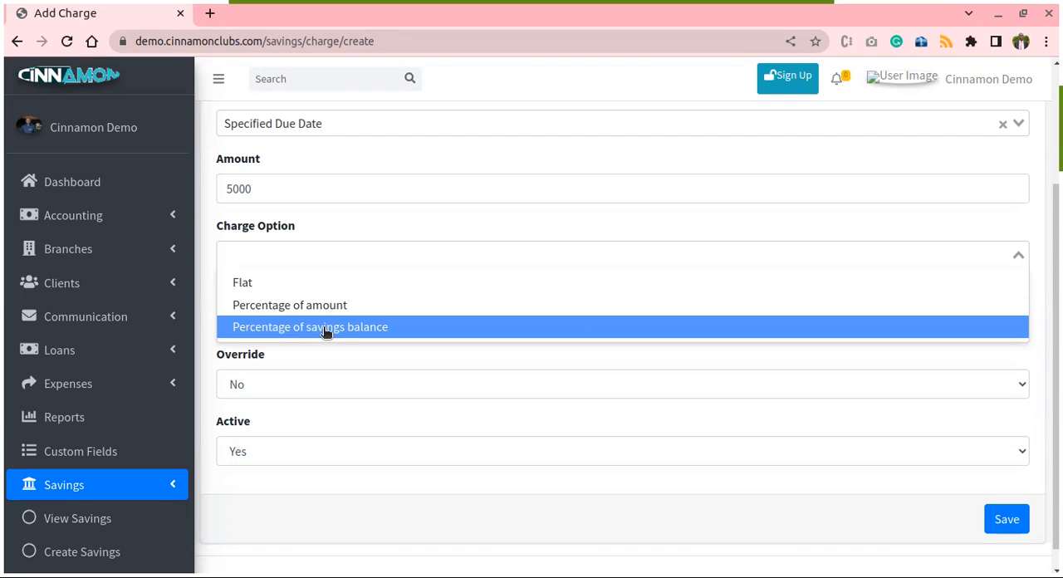
left_click(302, 282)
scroll(598, 305, "down", 1)
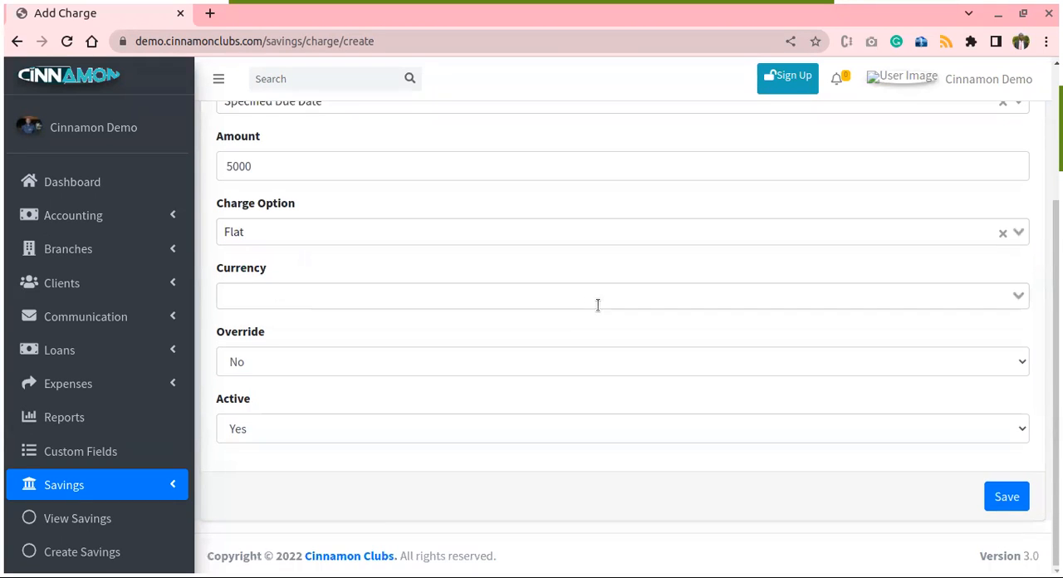
left_click(365, 294)
left_click(306, 323)
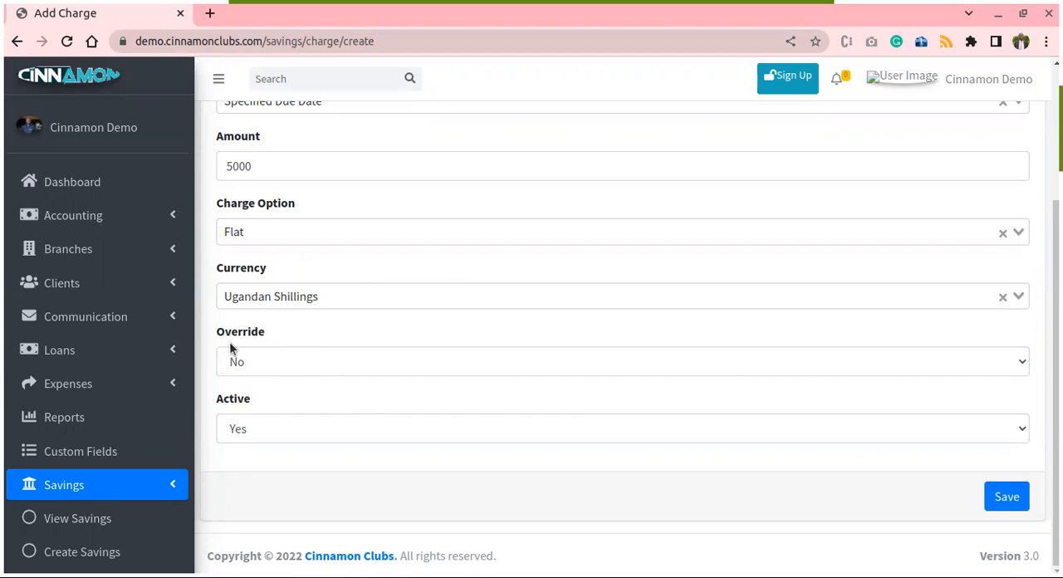
- Save the charge with Override kept at No and check its entry in the savings charges list
left_click(265, 360)
left_click(265, 361)
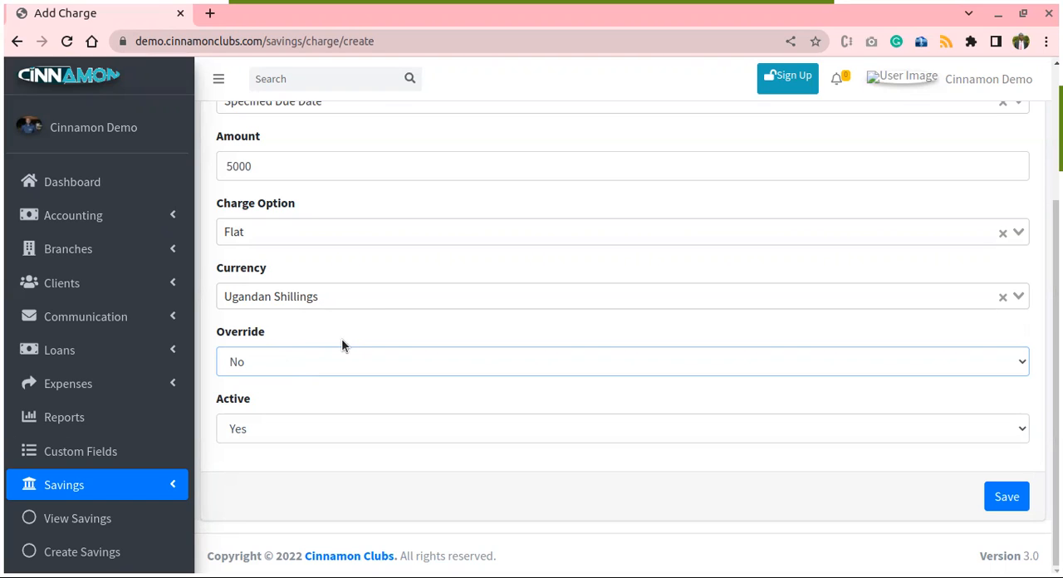
left_click(1007, 497)
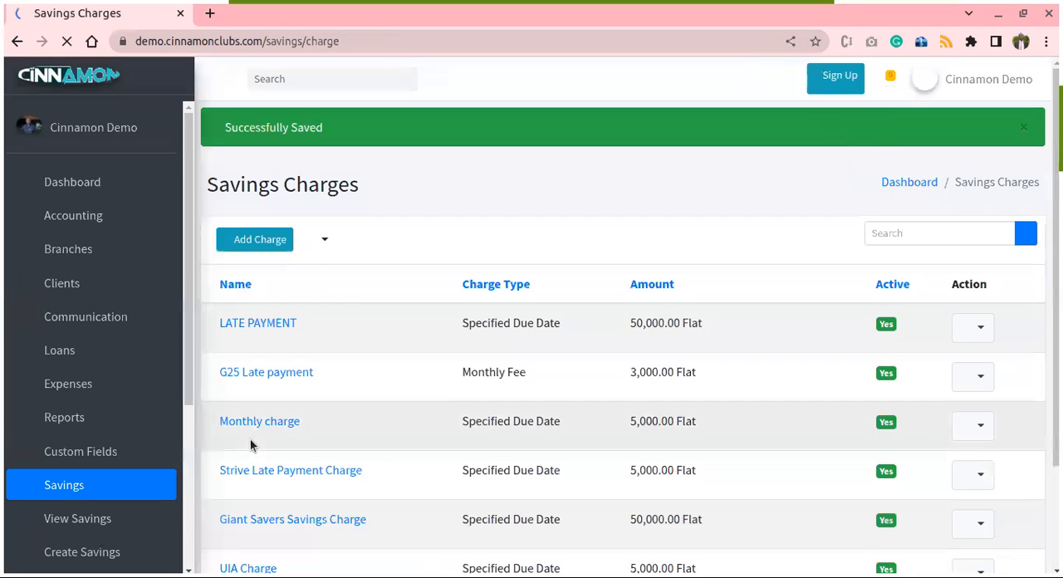
scroll(399, 405, "down", 8)
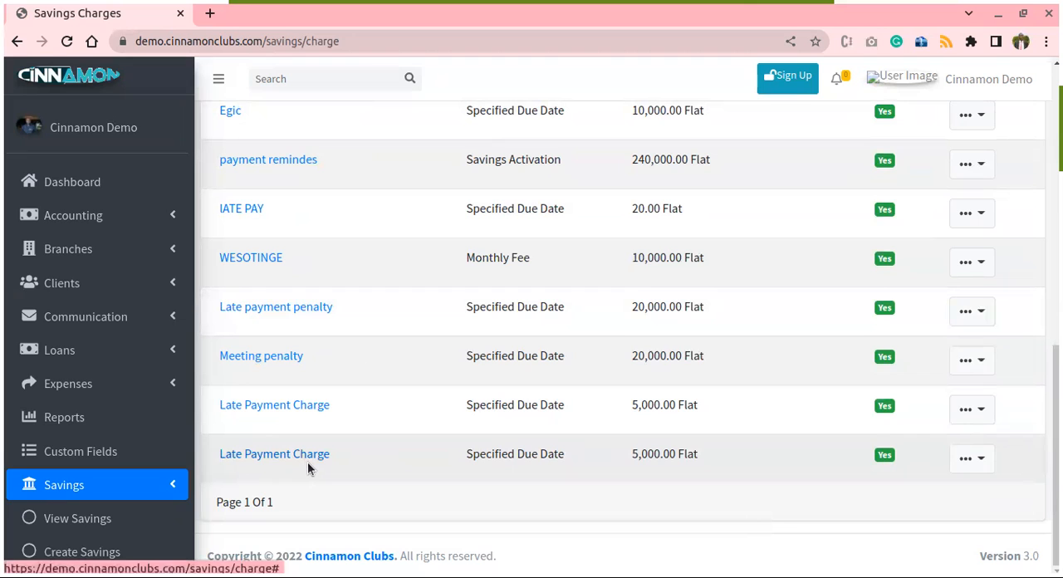
scroll(147, 431, "down", 4)
- Open the savings products page and start adding a new product
left_click(83, 422)
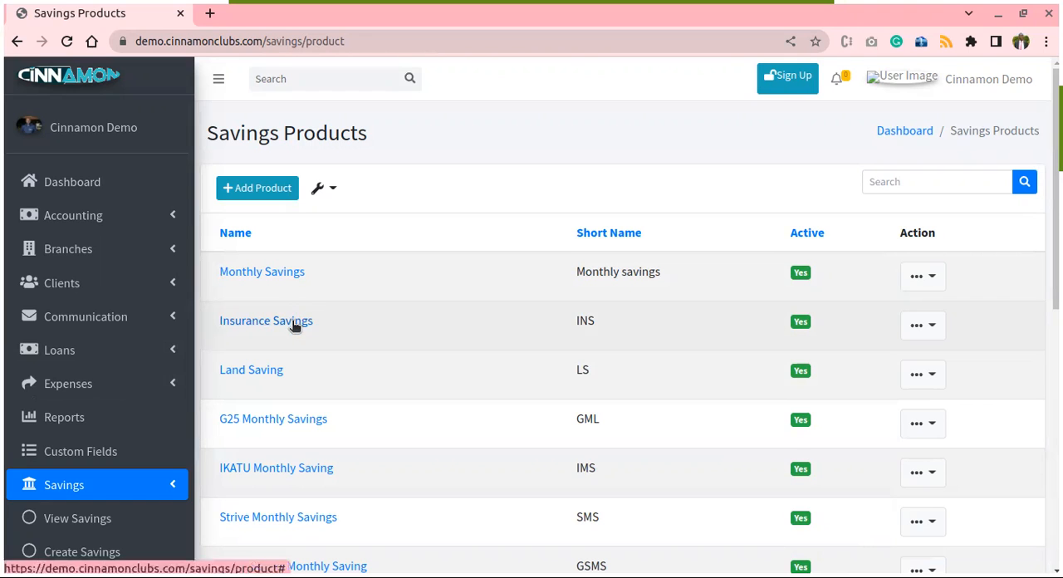
scroll(350, 309, "down", 1)
scroll(357, 320, "down", 3)
scroll(366, 315, "up", 4)
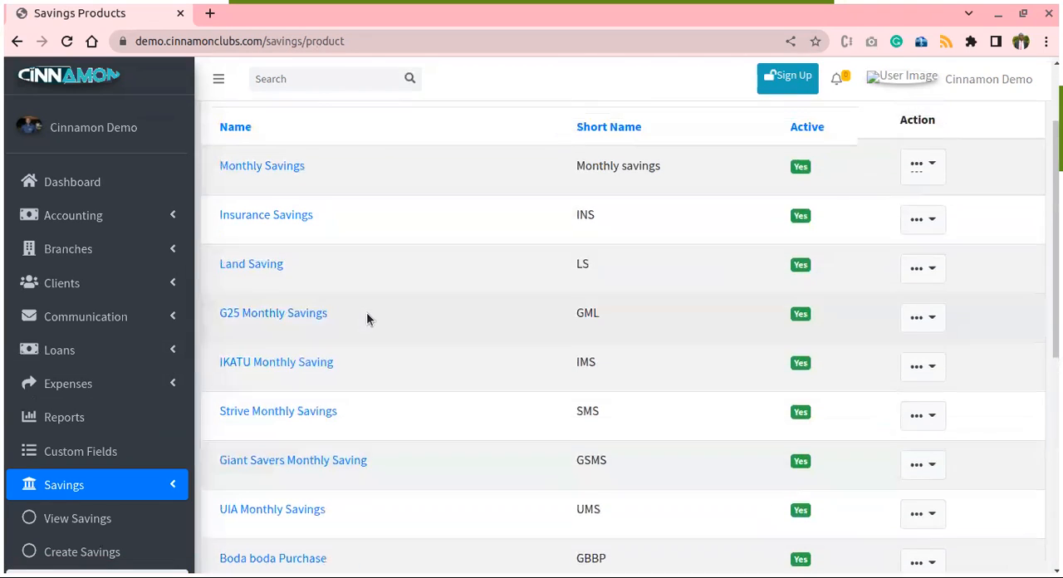
left_click(271, 190)
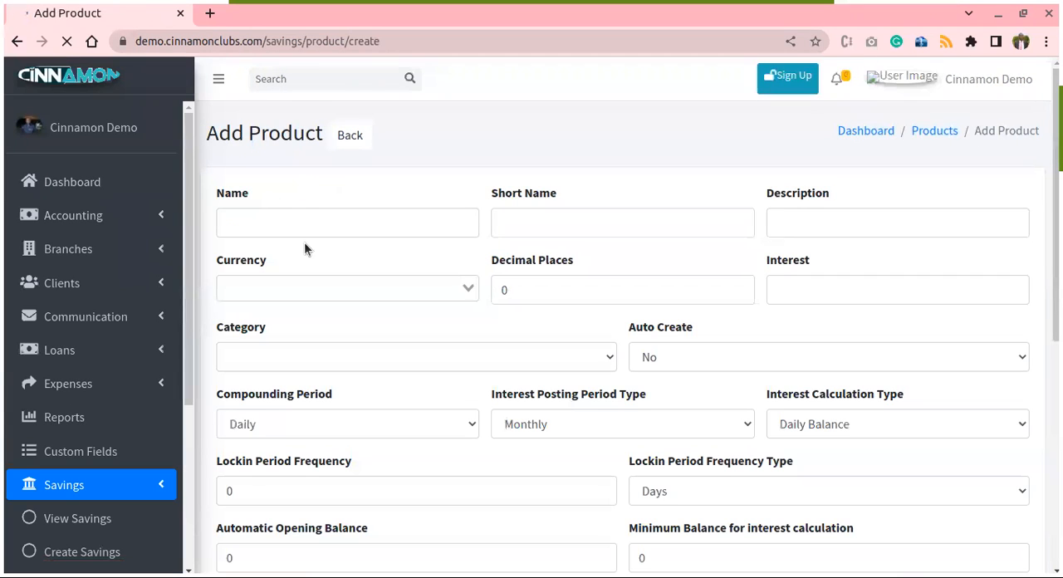
- Name the new savings product Monthly Collection and give it the short name MNC
left_click(344, 223)
type("Monthl")
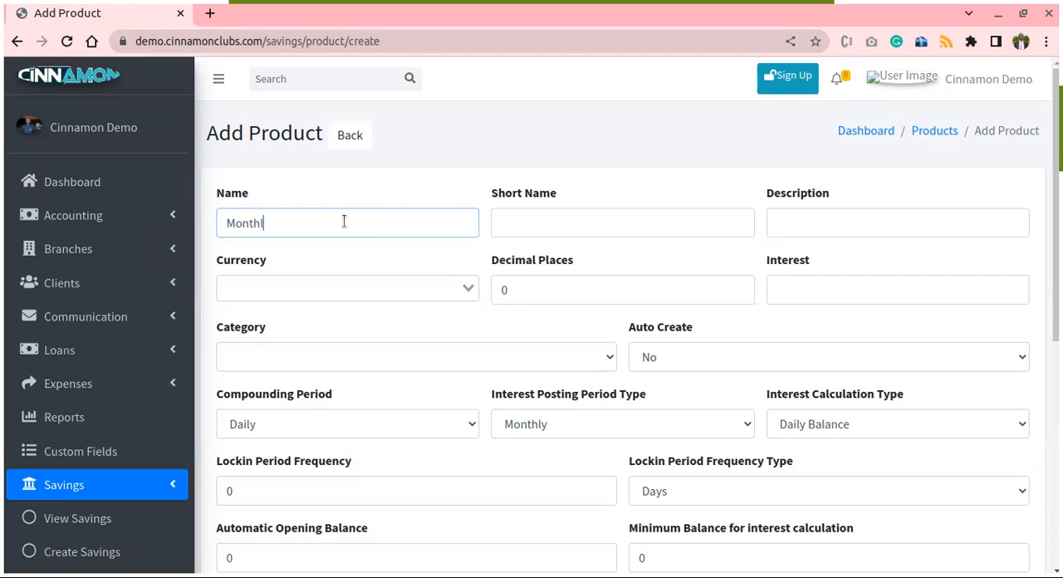
type("y Collection")
left_click(520, 221)
type("MNC")
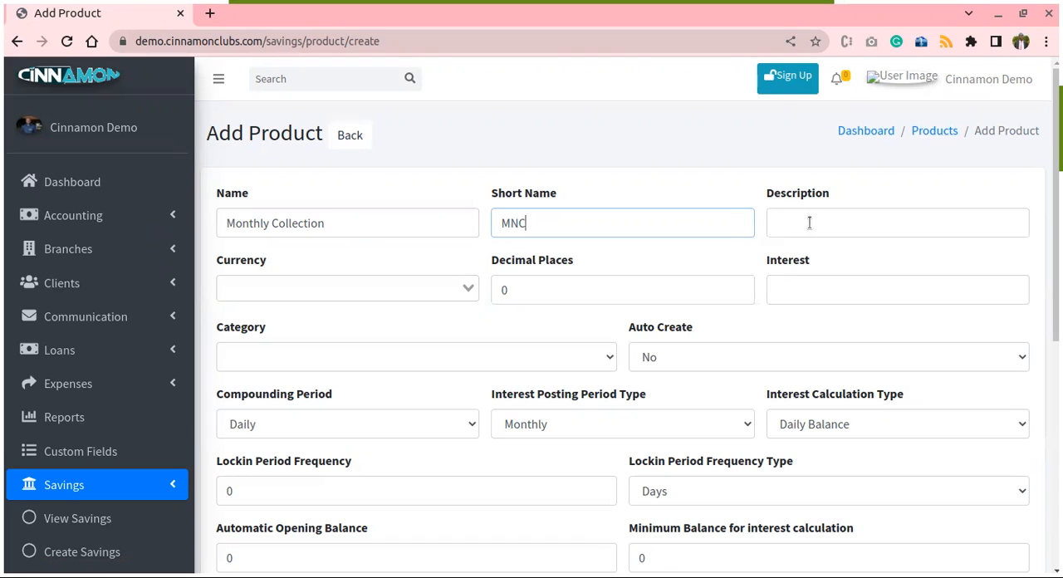
- Copy the product name Monthly Collection into the product's description
left_click(348, 226)
triple_click(348, 226)
key("ctrl+c")
left_click(822, 224)
key("ctrl+v")
- Set the product's currency to Ugandan Shillings and its category to Compulsory, keeping Auto Create at No
left_click(352, 290)
left_click(325, 311)
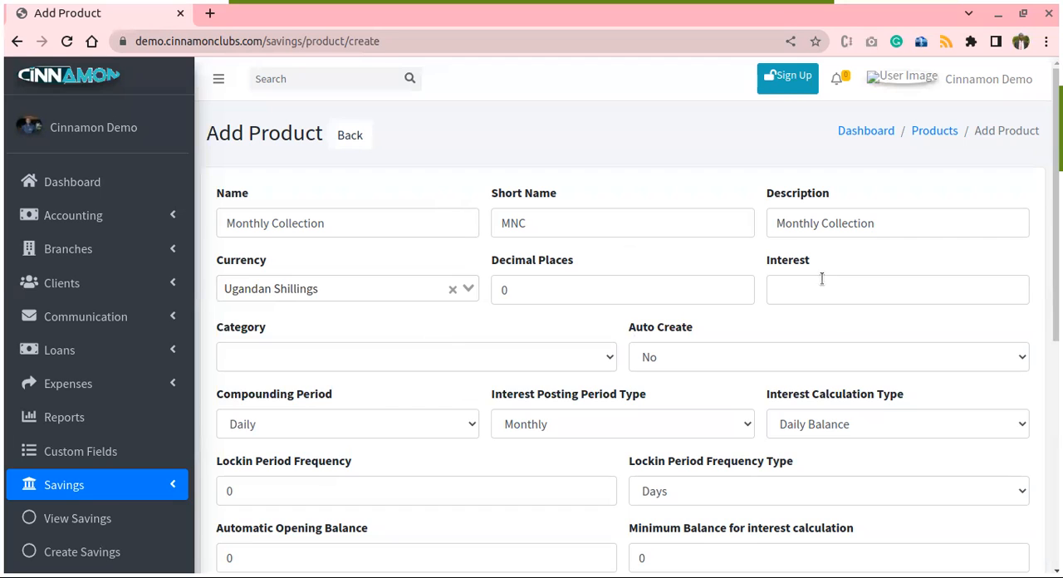
scroll(818, 299, "down", 1)
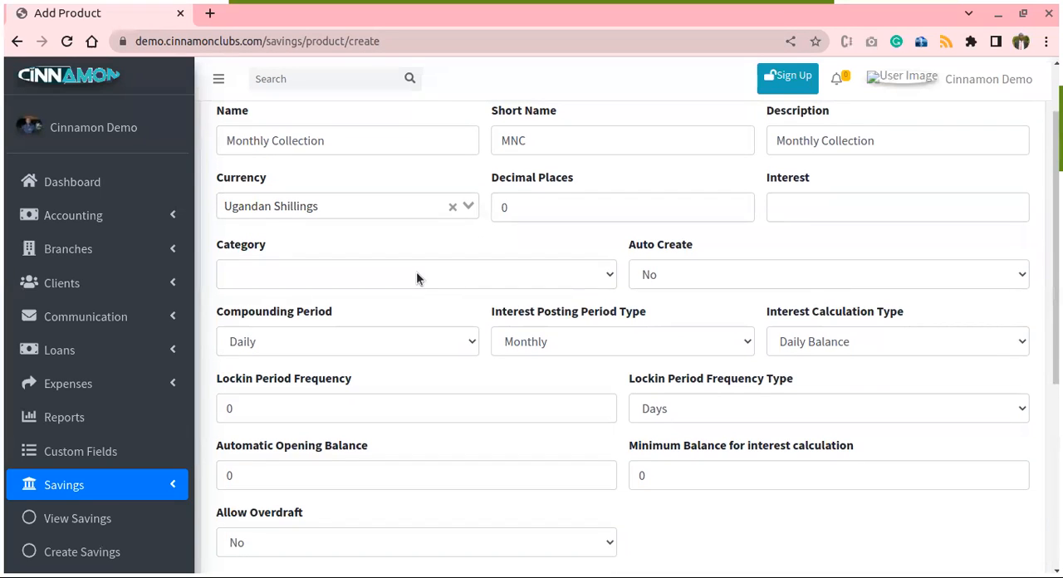
left_click(417, 274)
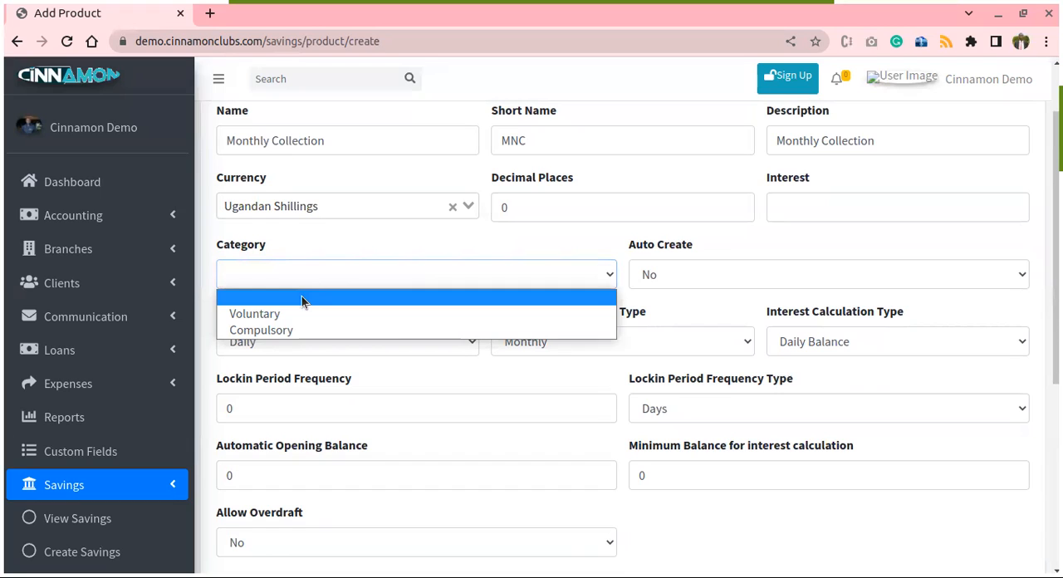
left_click(274, 330)
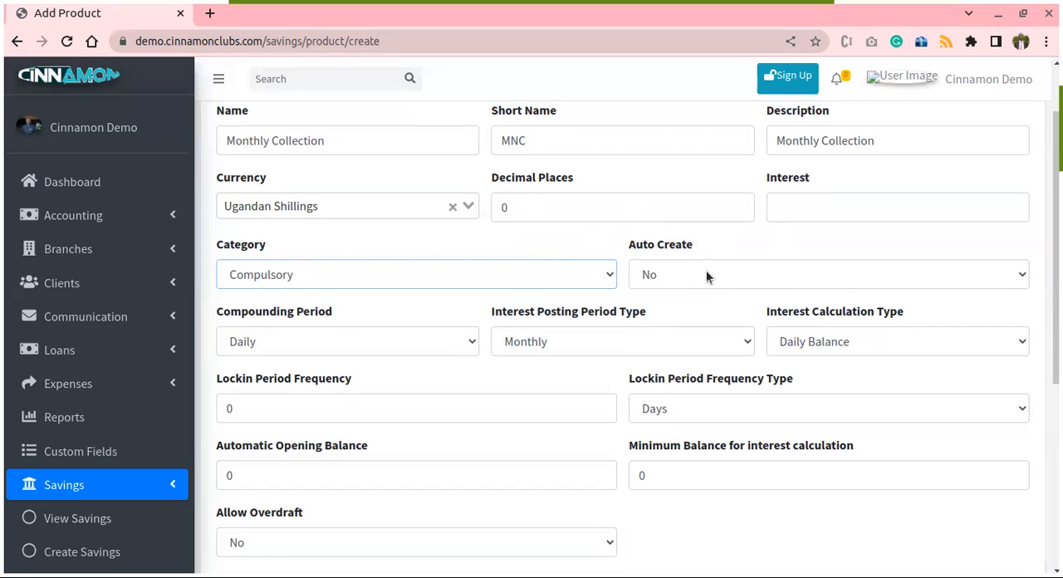
left_click(682, 276)
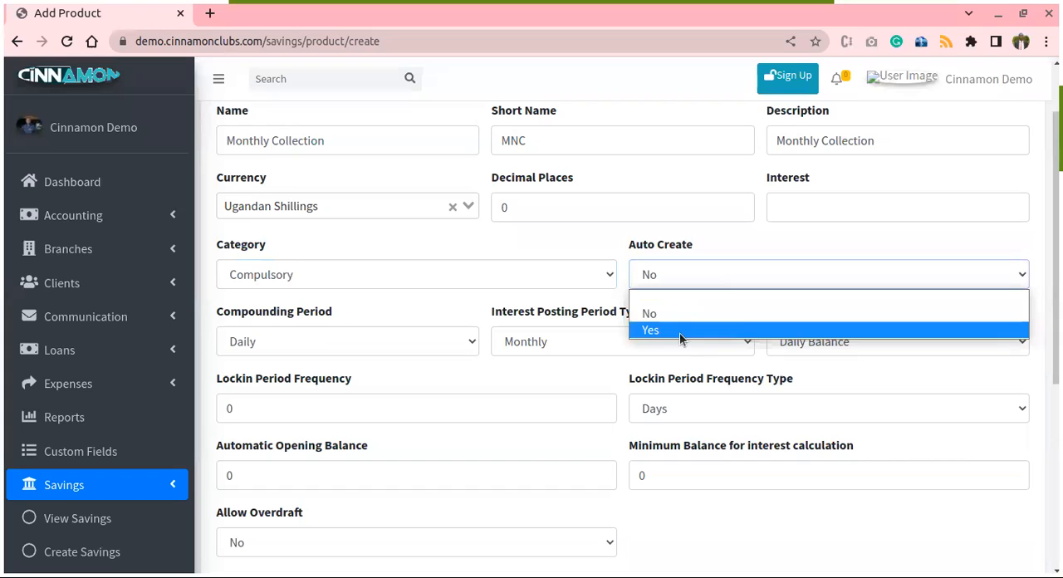
left_click(704, 257)
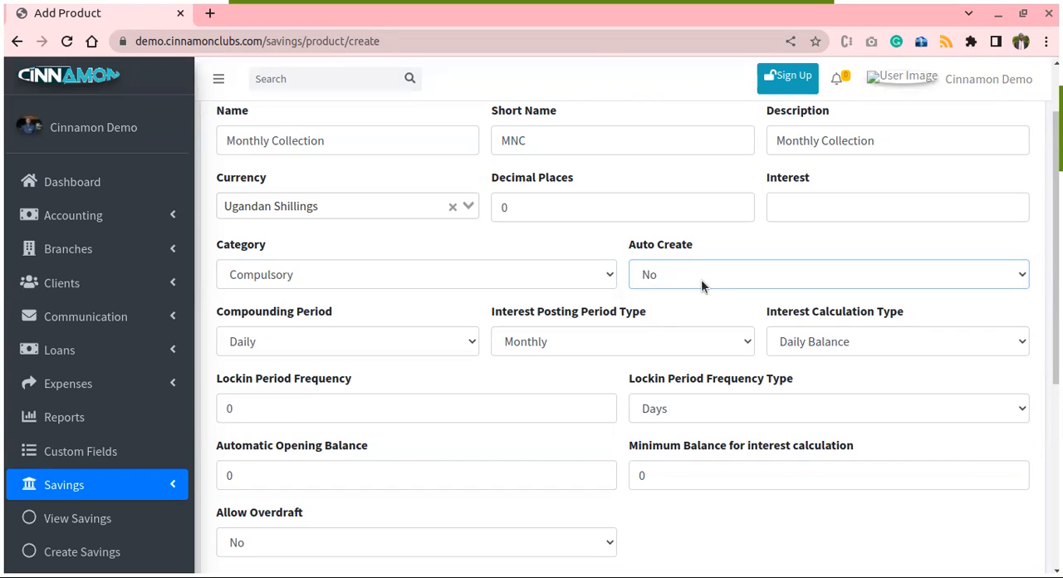
- Set the product's lock-in period frequency to 1 and the frequency type to Months
scroll(706, 287, "down", 1)
scroll(708, 295, "down", 2)
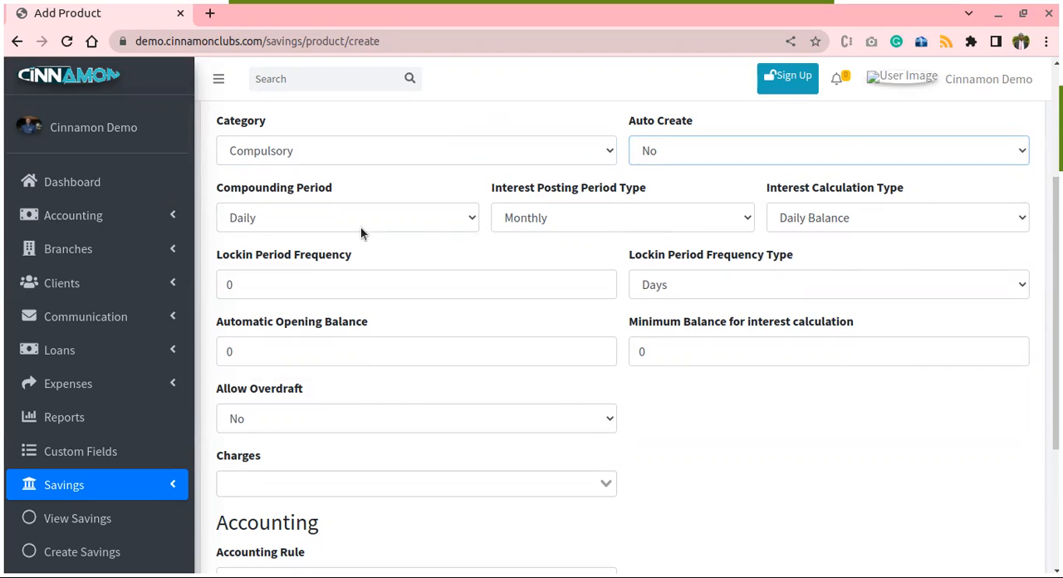
scroll(592, 235, "up", 3)
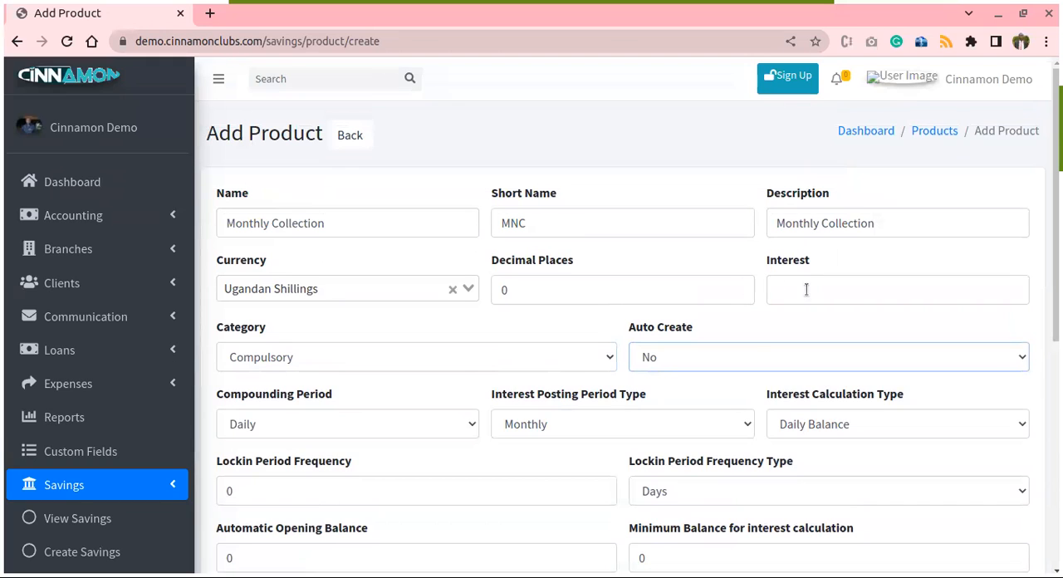
scroll(821, 283, "down", 2)
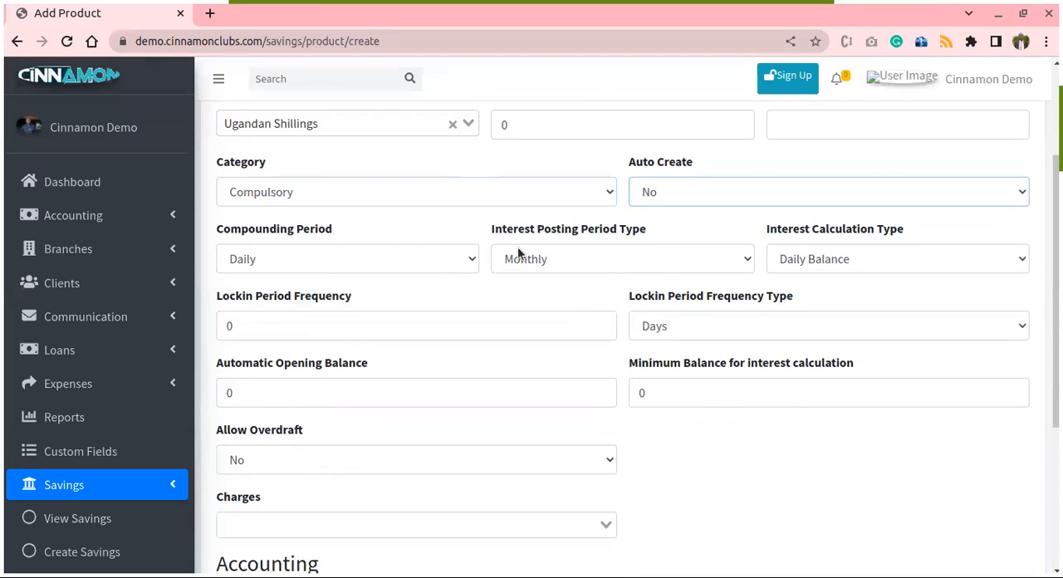
scroll(869, 257, "down", 1)
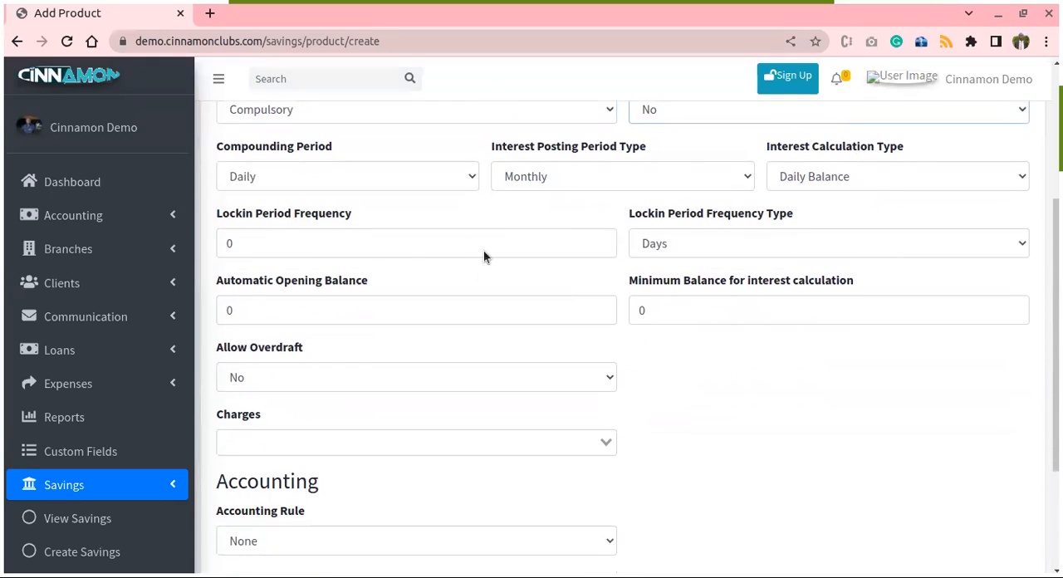
double_click(259, 241)
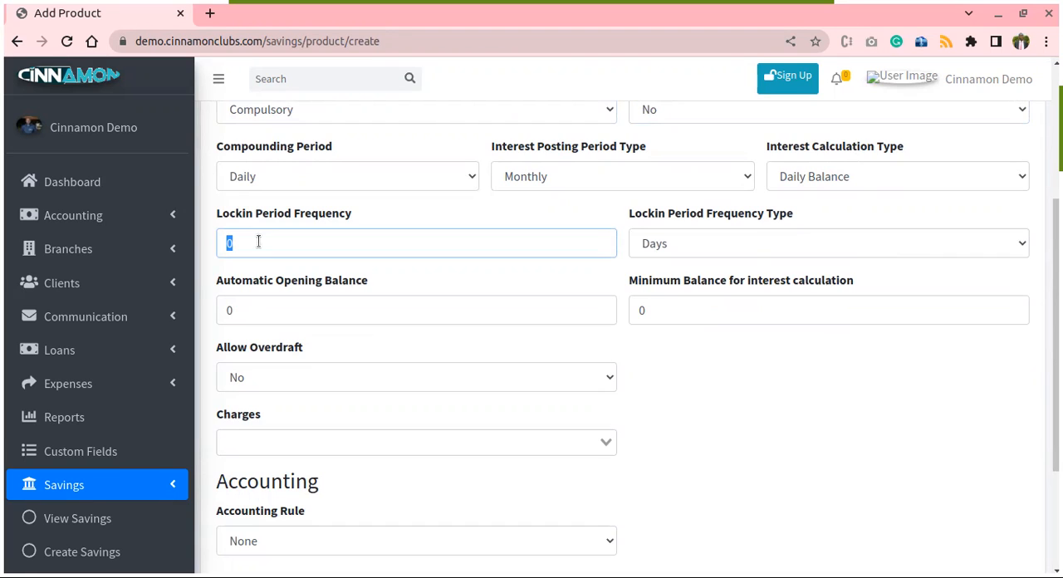
type("1")
left_click(708, 244)
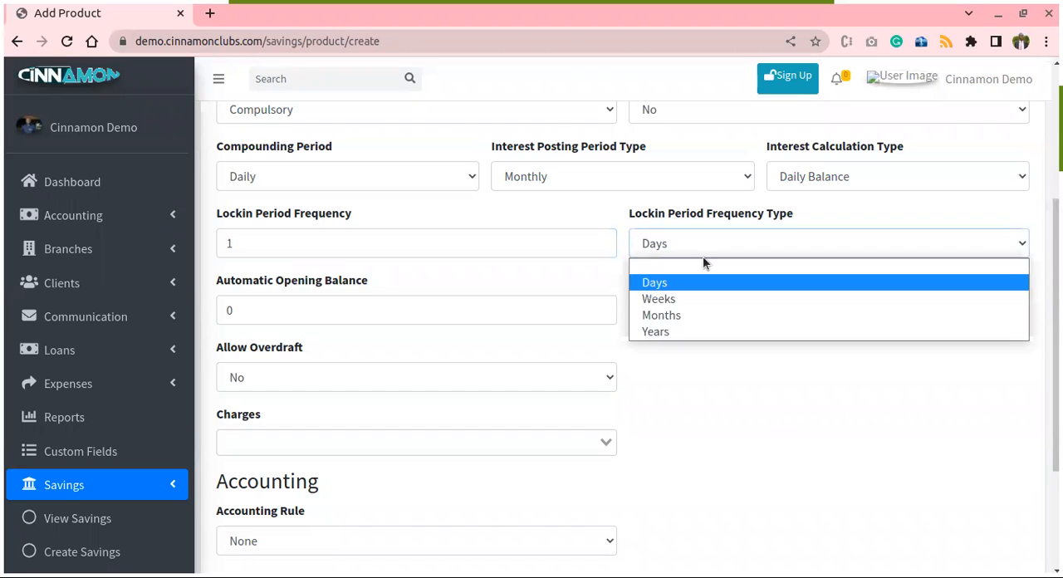
left_click(680, 317)
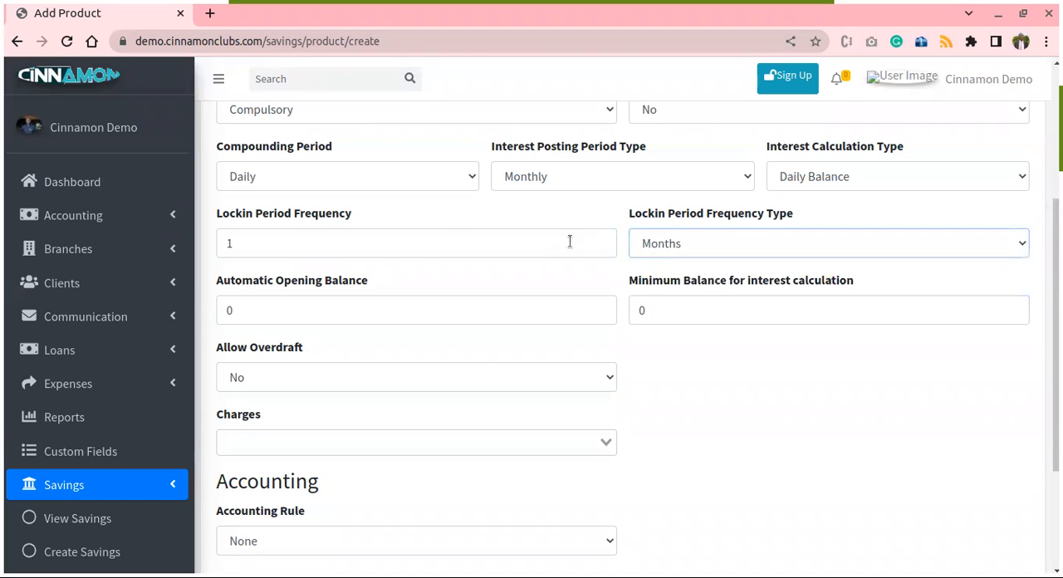
- Set the product's automatic opening balance to 200000
scroll(750, 237, "down", 1)
double_click(269, 273)
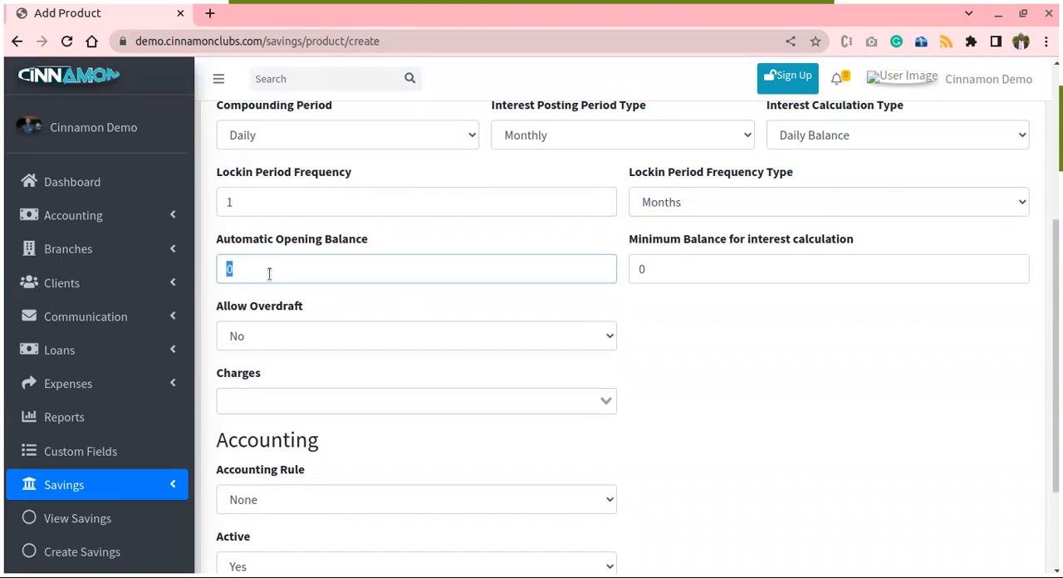
type("20000")
type("0")
scroll(781, 270, "up", 4)
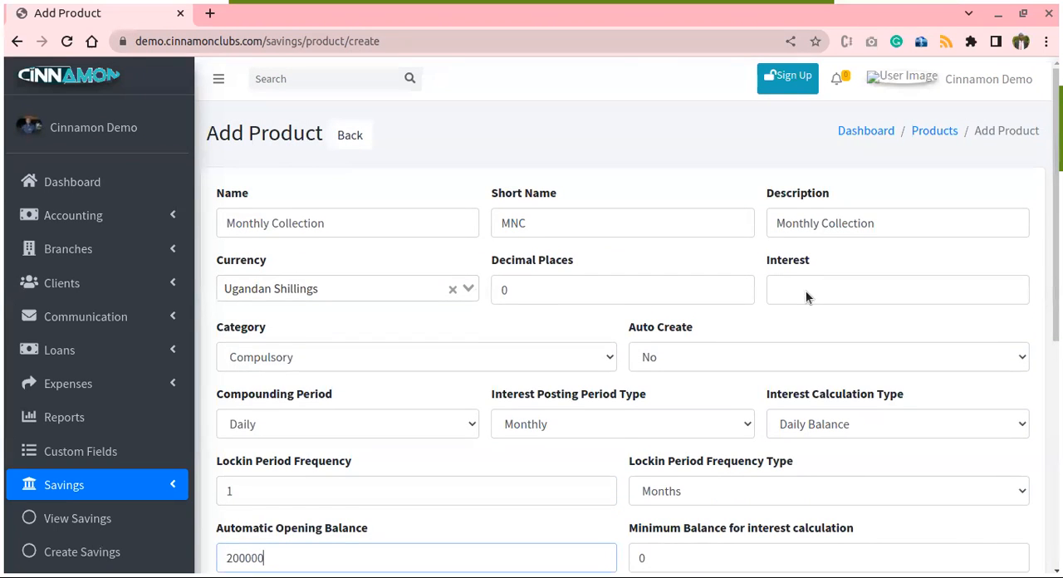
scroll(807, 297, "down", 5)
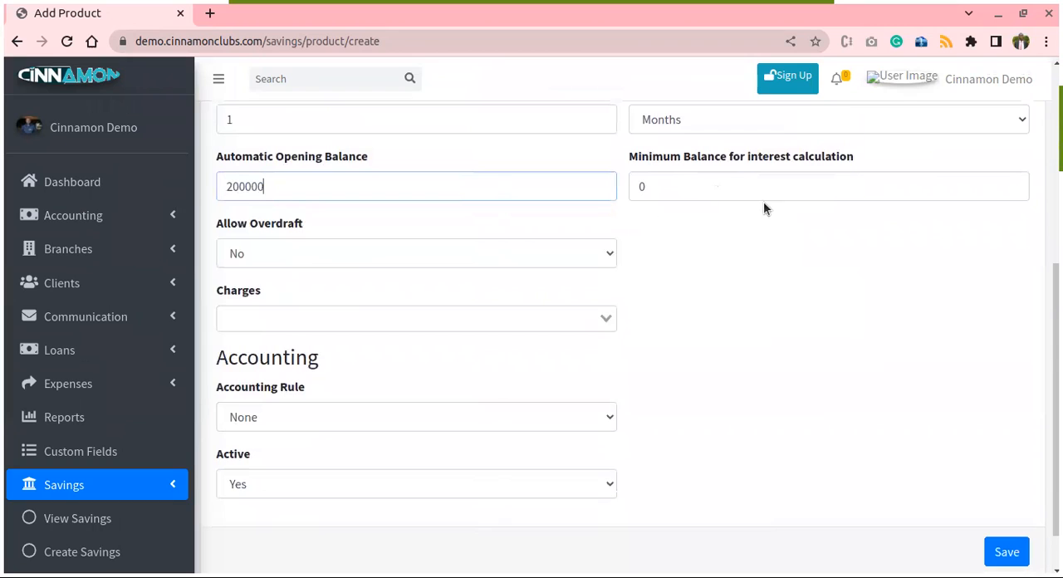
scroll(756, 200, "down", 1)
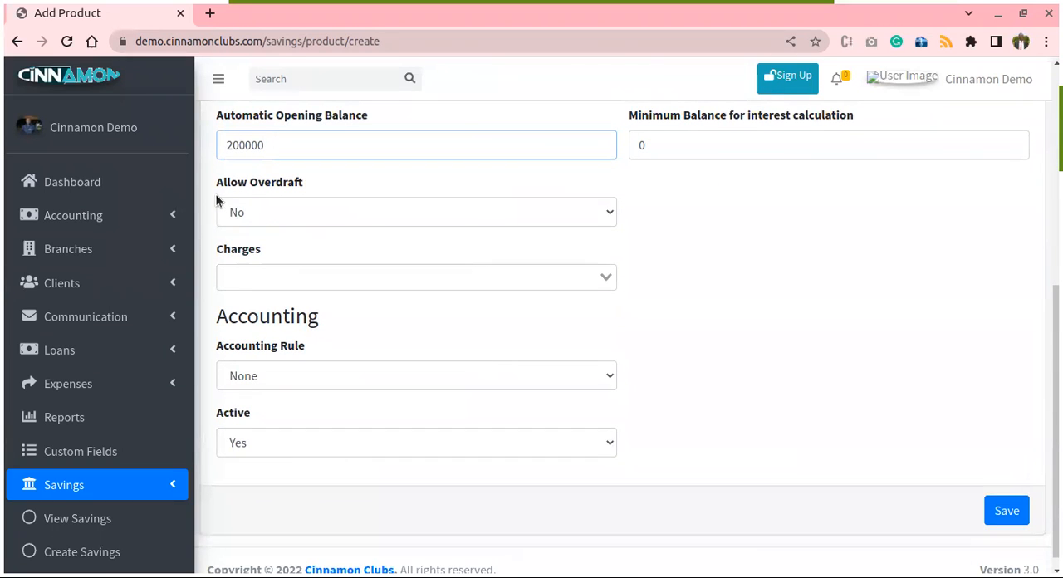
- Keep Allow Overdraft at No and assign the last listed Late Payment Charge to the savings product
left_click(361, 212)
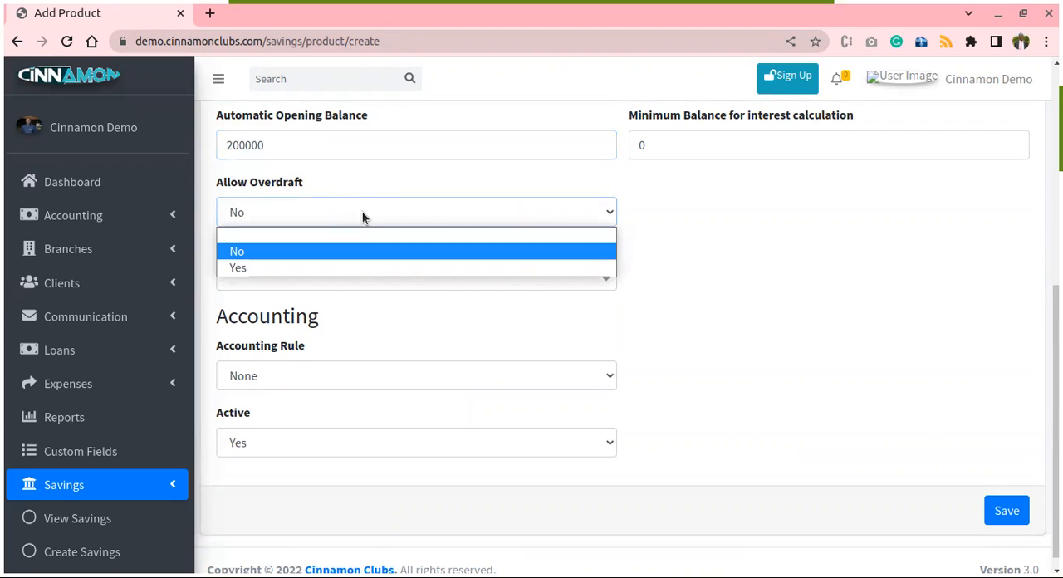
left_click(687, 219)
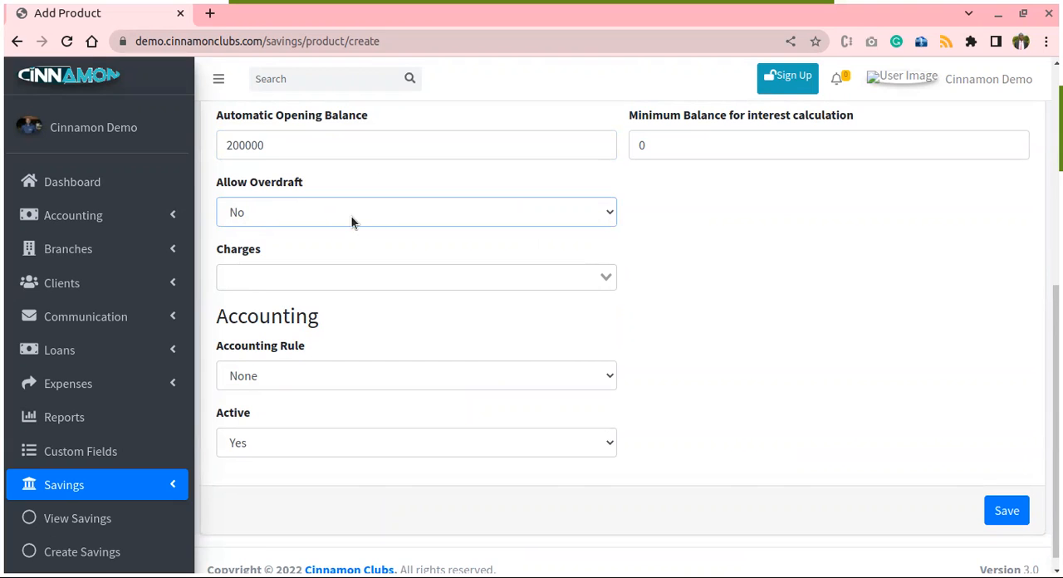
scroll(660, 240, "down", 1)
left_click(283, 264)
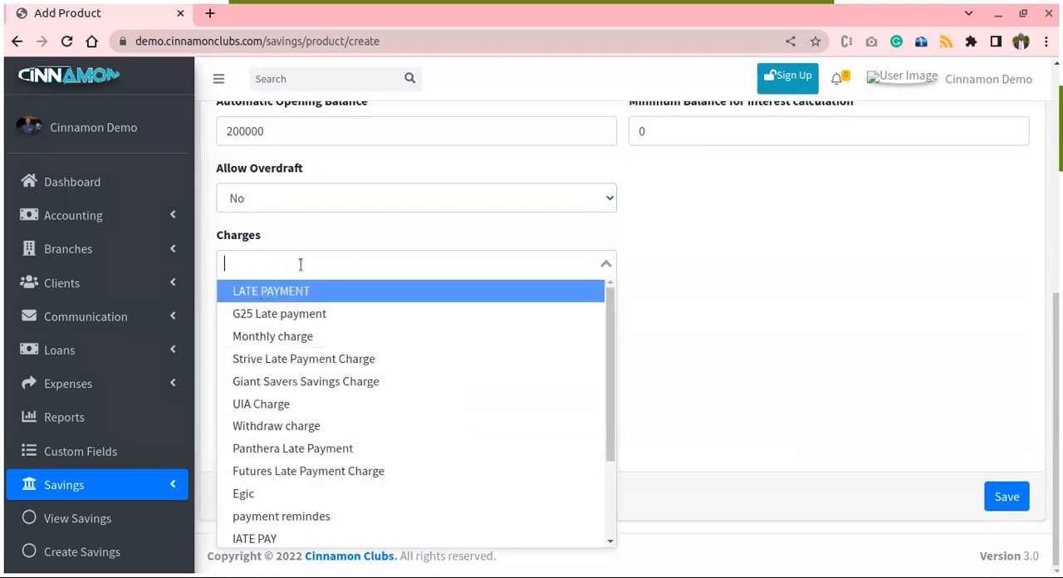
scroll(491, 355, "down", 2)
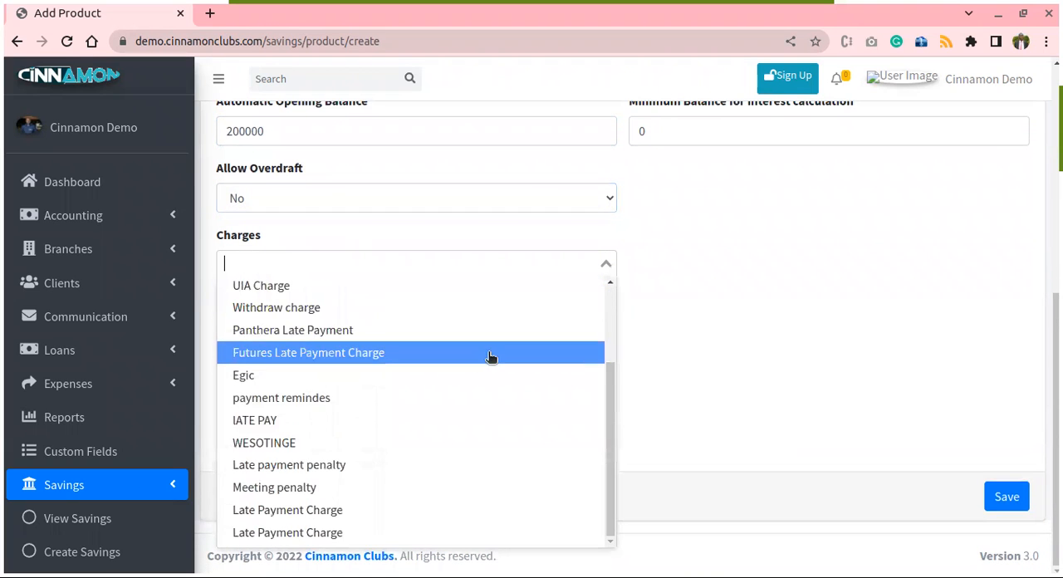
left_click(320, 535)
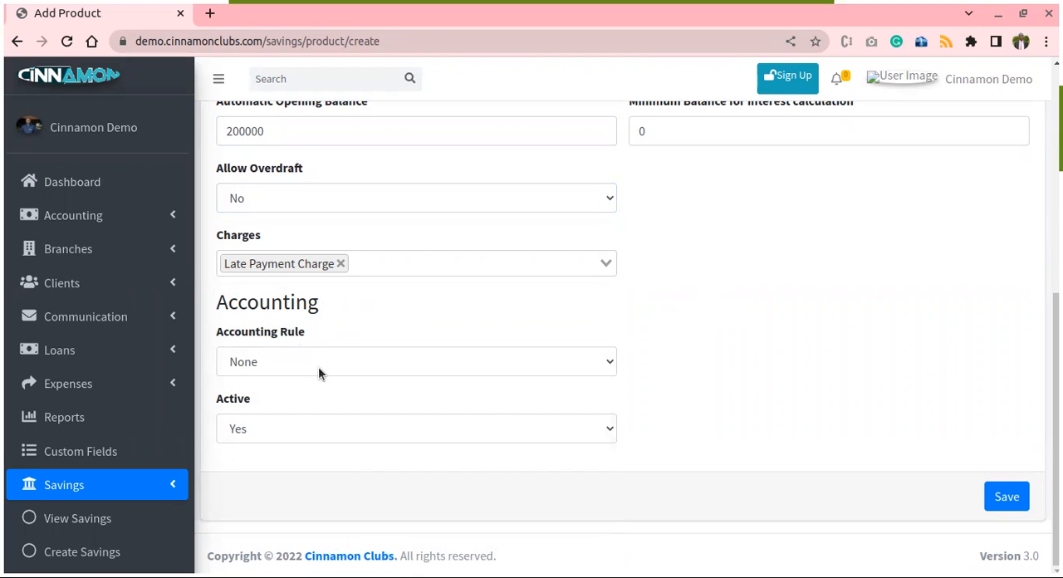
- Set the Monthly Collection product's interest to 0 and save the product
left_click(167, 216)
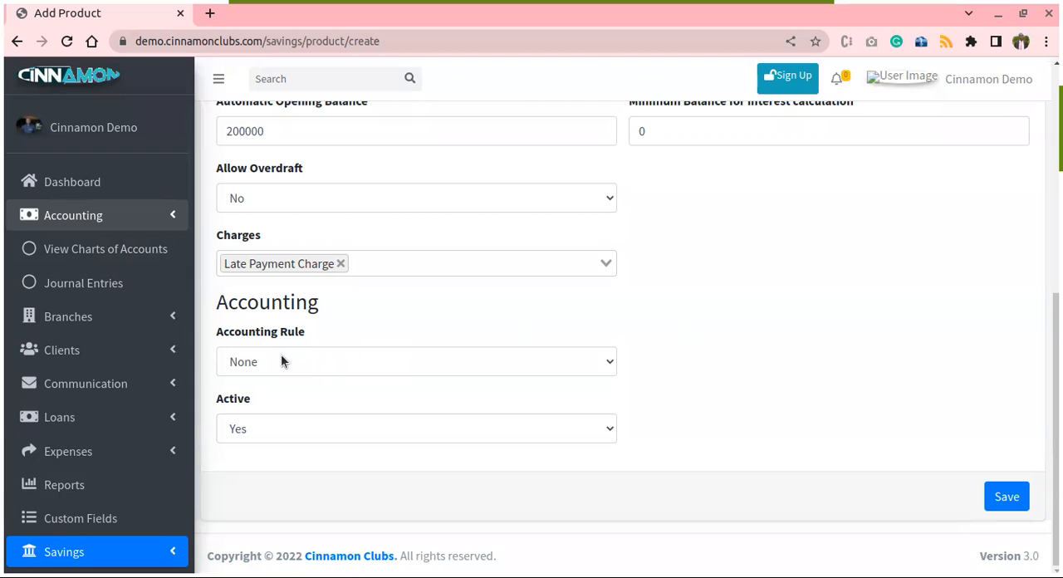
scroll(648, 316, "up", 3)
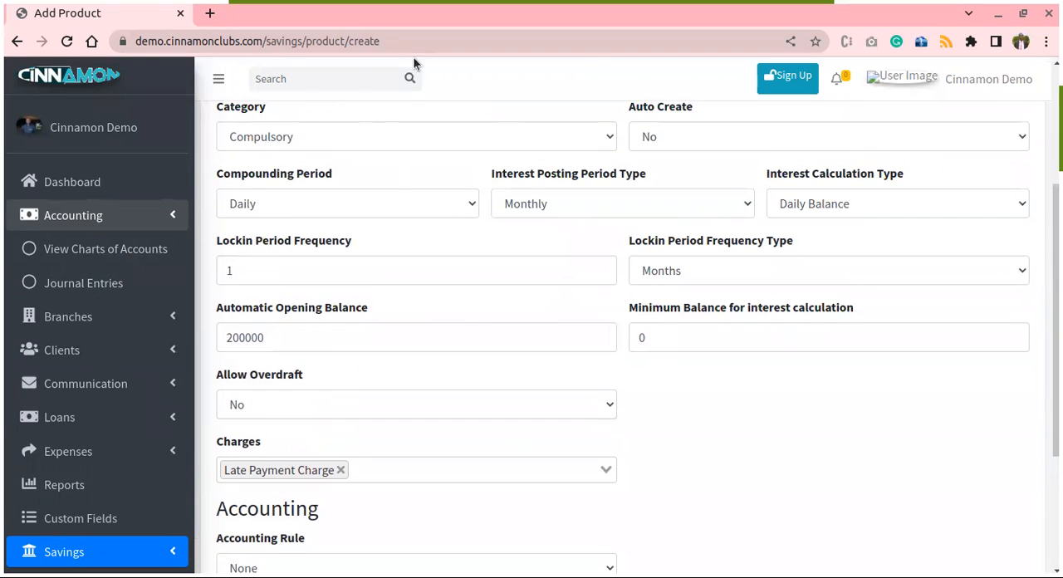
scroll(371, 215, "down", 3)
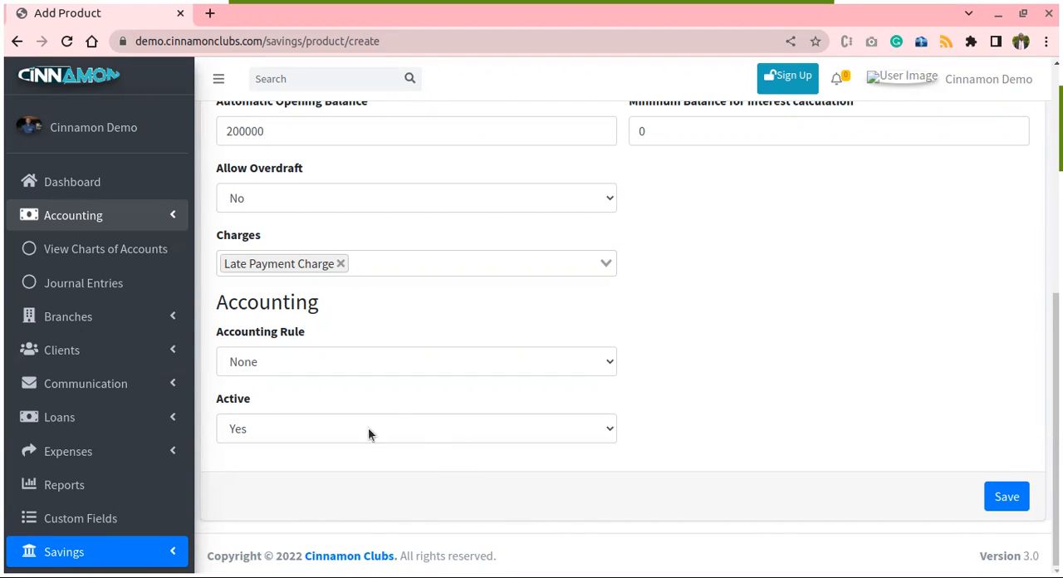
left_click(999, 497)
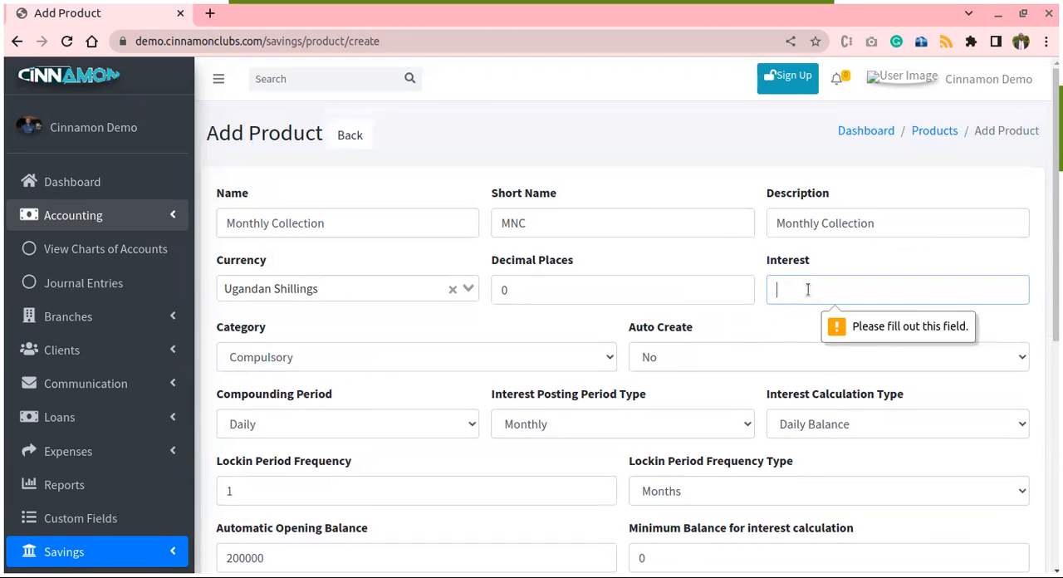
type("0")
scroll(649, 344, "down", 4)
scroll(730, 345, "down", 2)
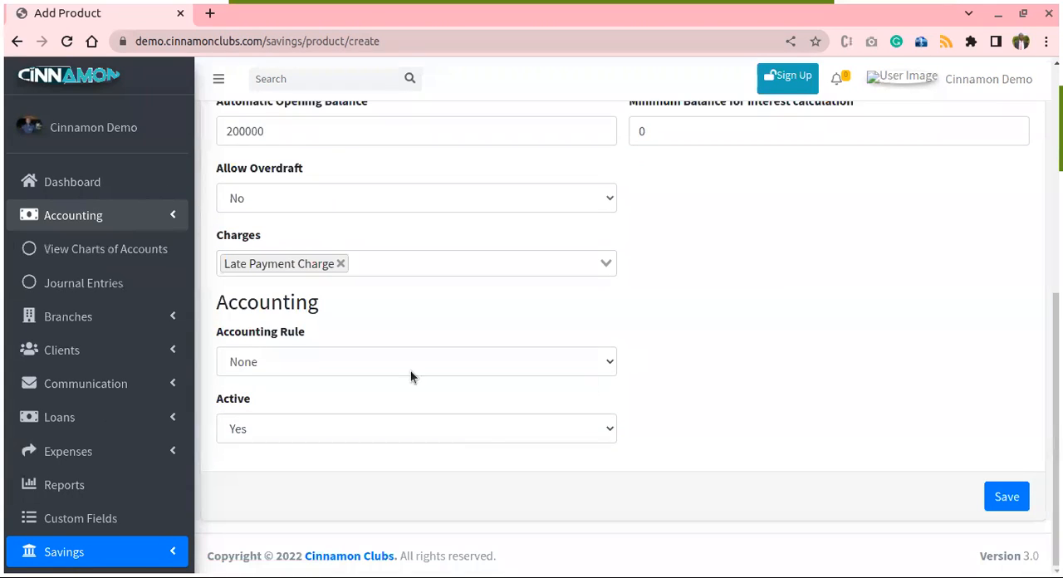
left_click(995, 485)
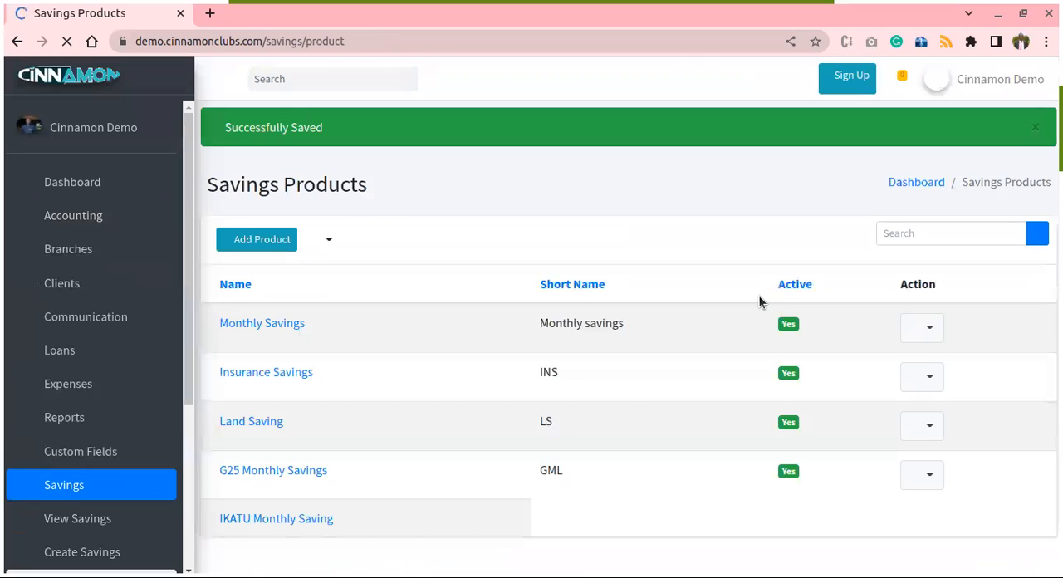
- Start a new savings account and select the newly registered client, the last entry in the client list
scroll(710, 285, "down", 8)
scroll(701, 299, "down", 3)
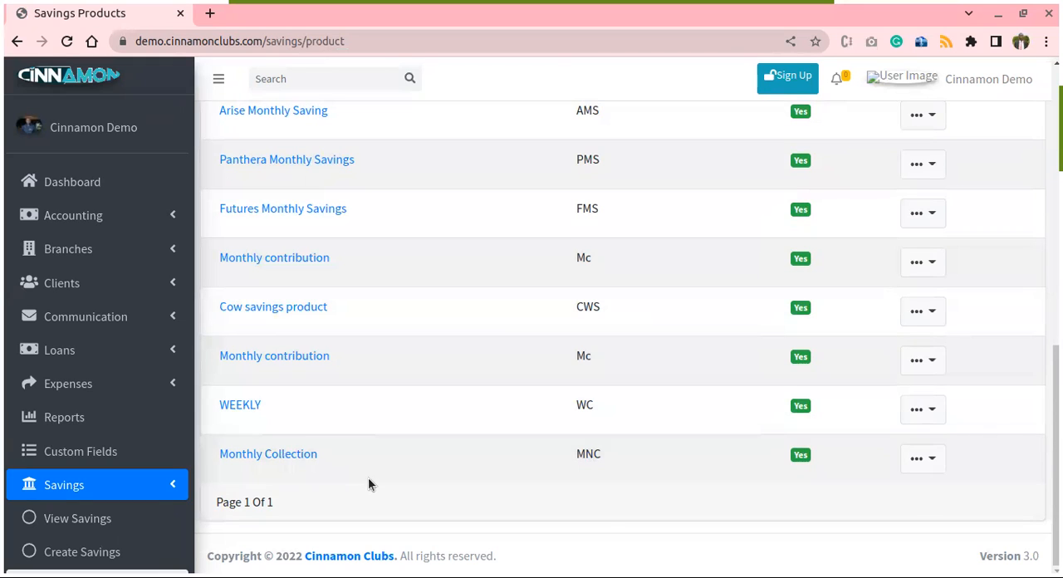
scroll(118, 493, "down", 2)
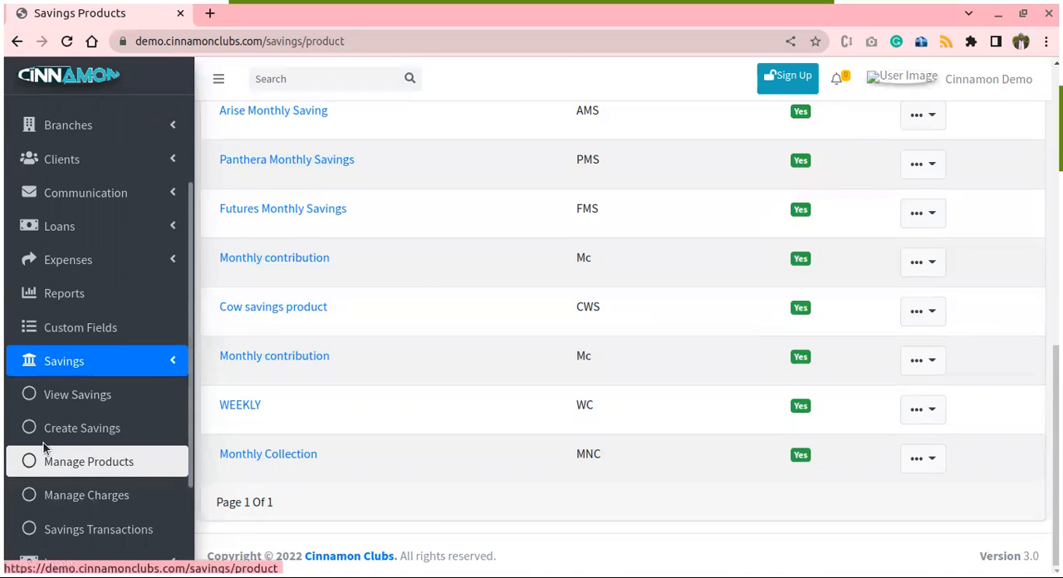
left_click(83, 431)
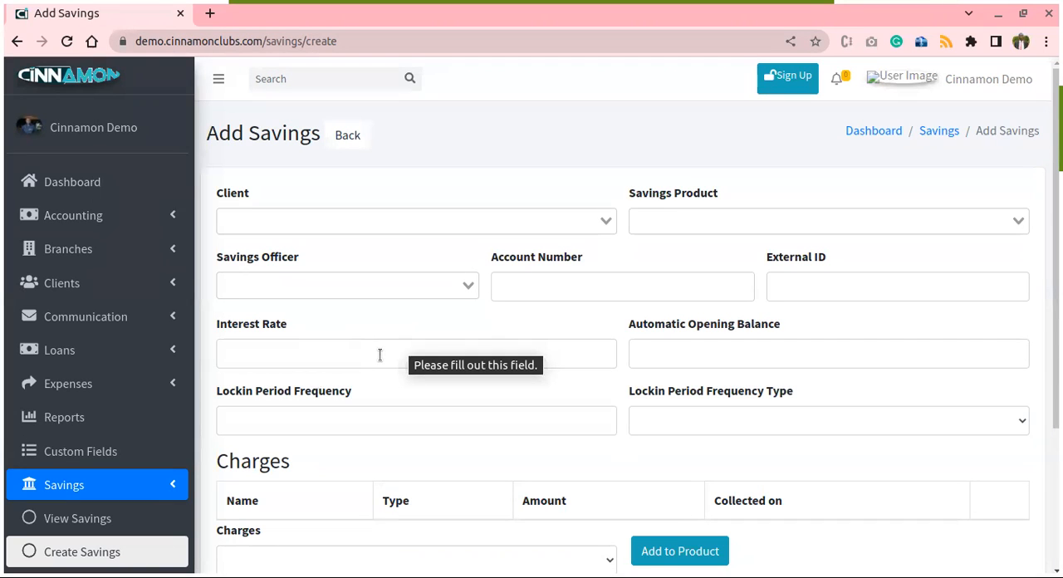
left_click(351, 226)
scroll(405, 324, "down", 1)
scroll(404, 324, "down", 15)
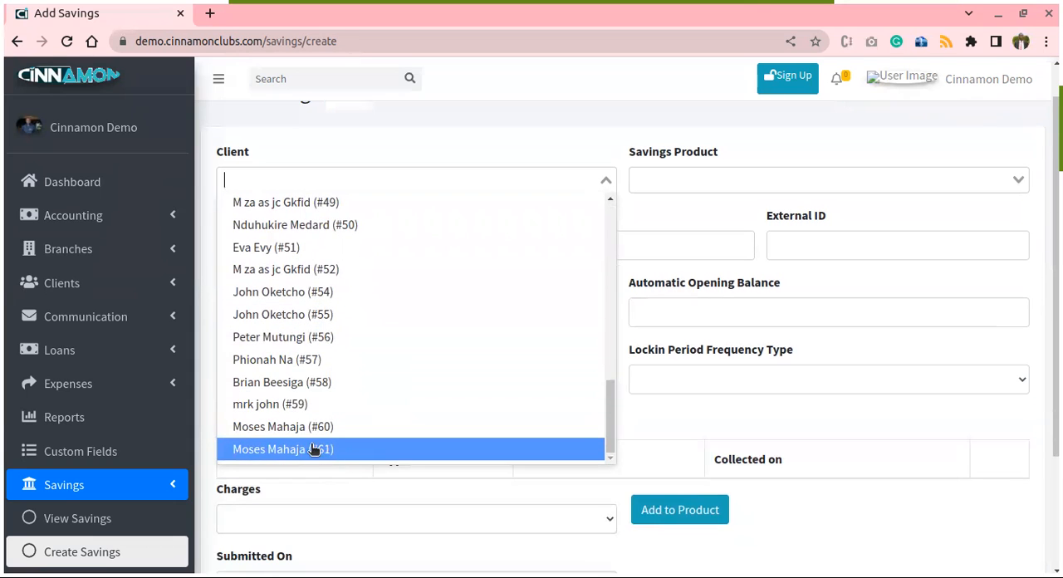
left_click(275, 449)
- Choose Monthly Collection as the savings product for the client's account
left_click(738, 183)
scroll(765, 376, "down", 3)
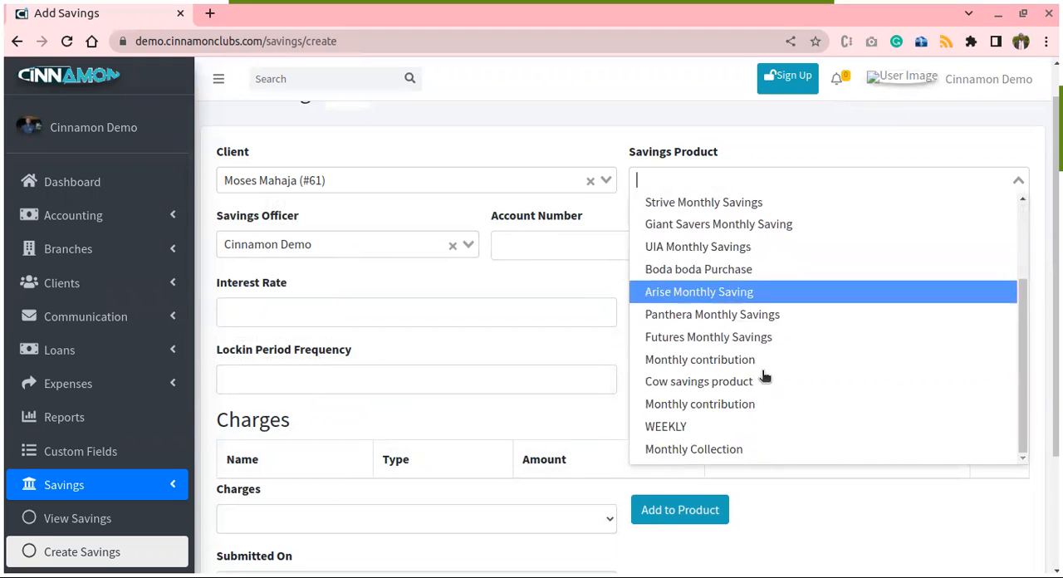
scroll(748, 399, "down", 3)
left_click(705, 367)
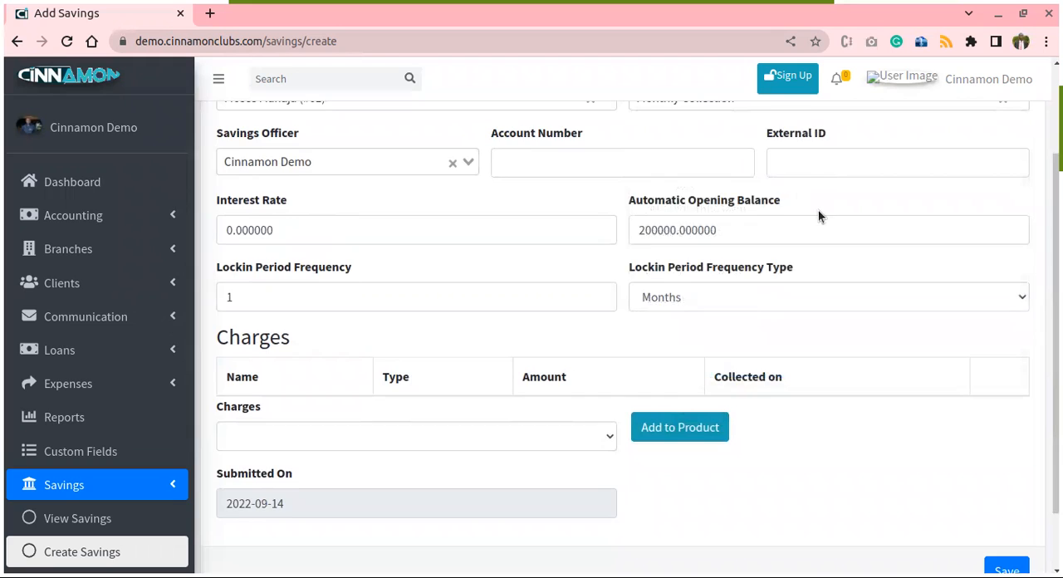
scroll(818, 216, "up", 3)
scroll(729, 230, "down", 1)
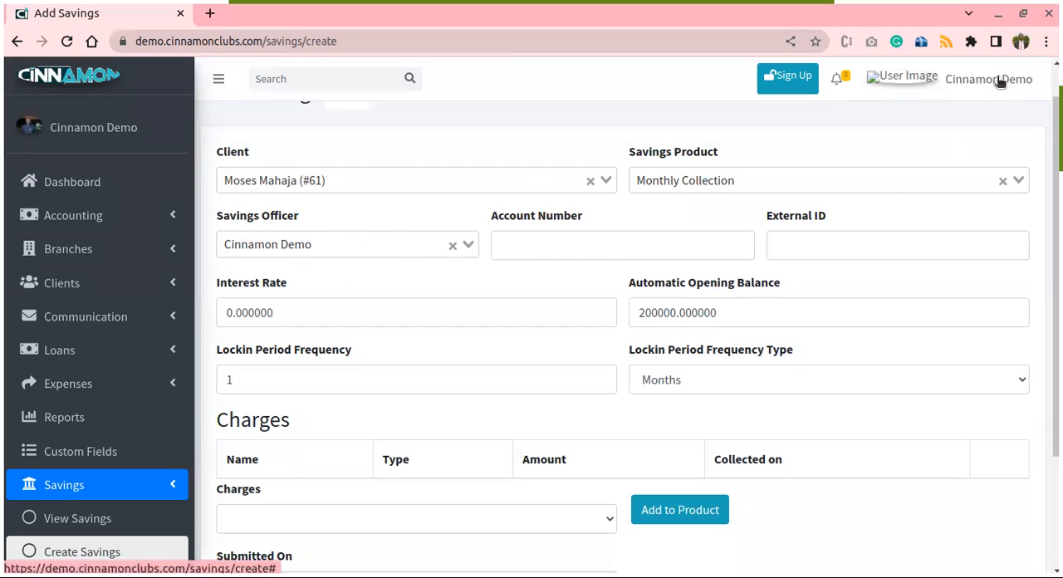
- Leave the account number and external ID empty, and select Late Payment Charge as the savings account's charge
left_click(598, 241)
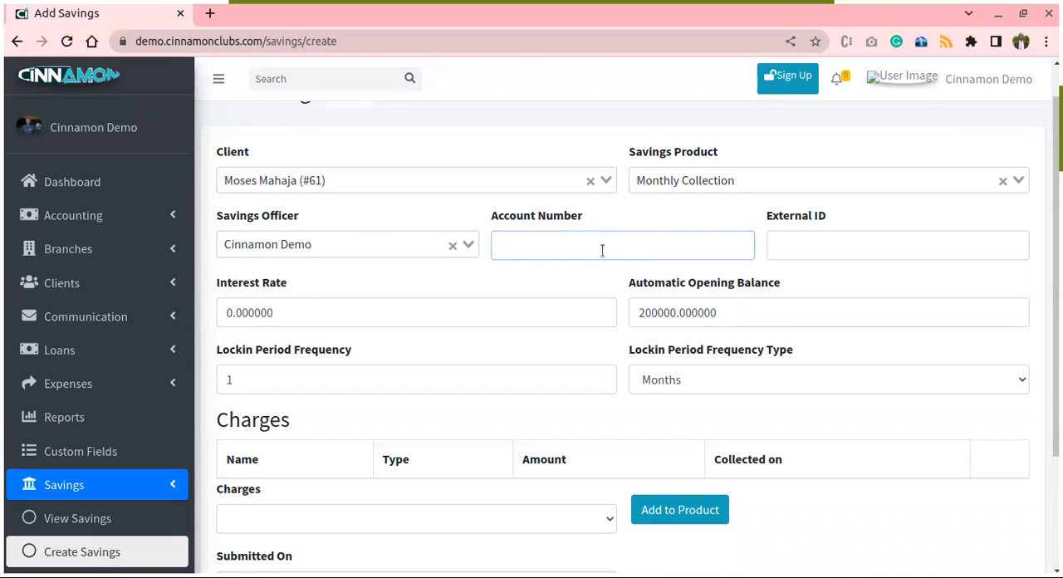
left_click(877, 245)
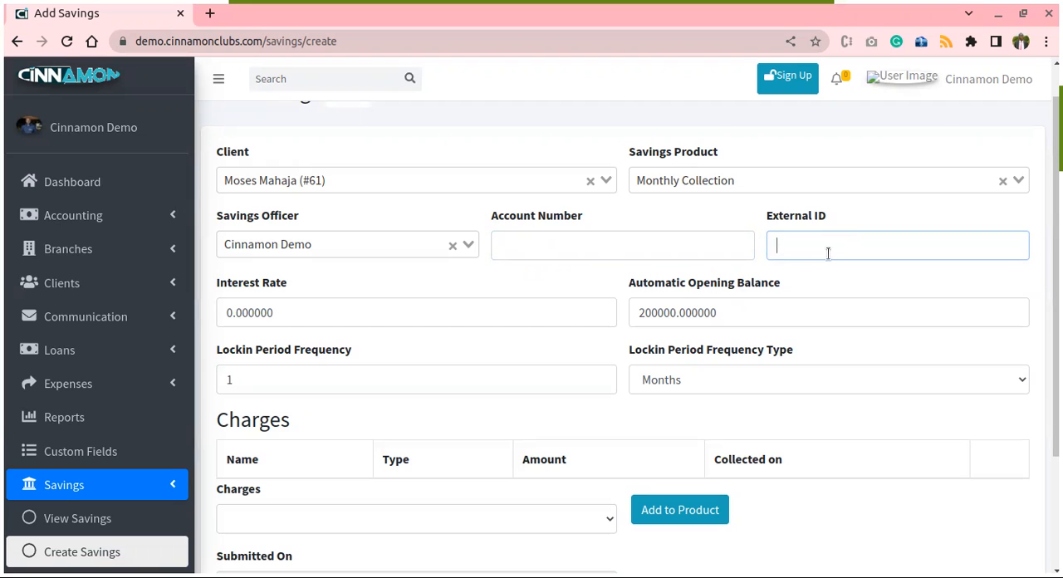
scroll(831, 247, "down", 1)
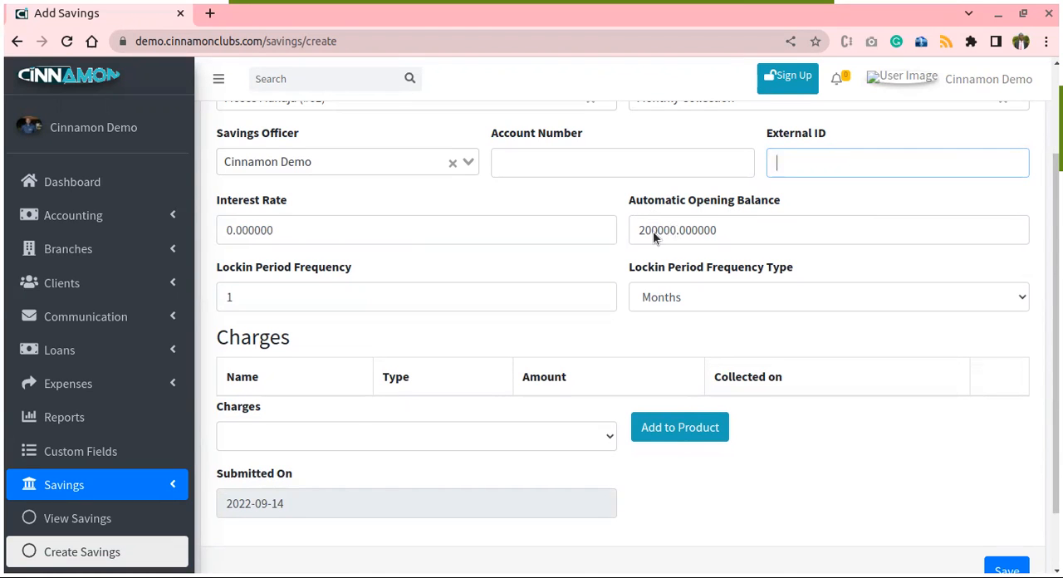
scroll(653, 231, "down", 1)
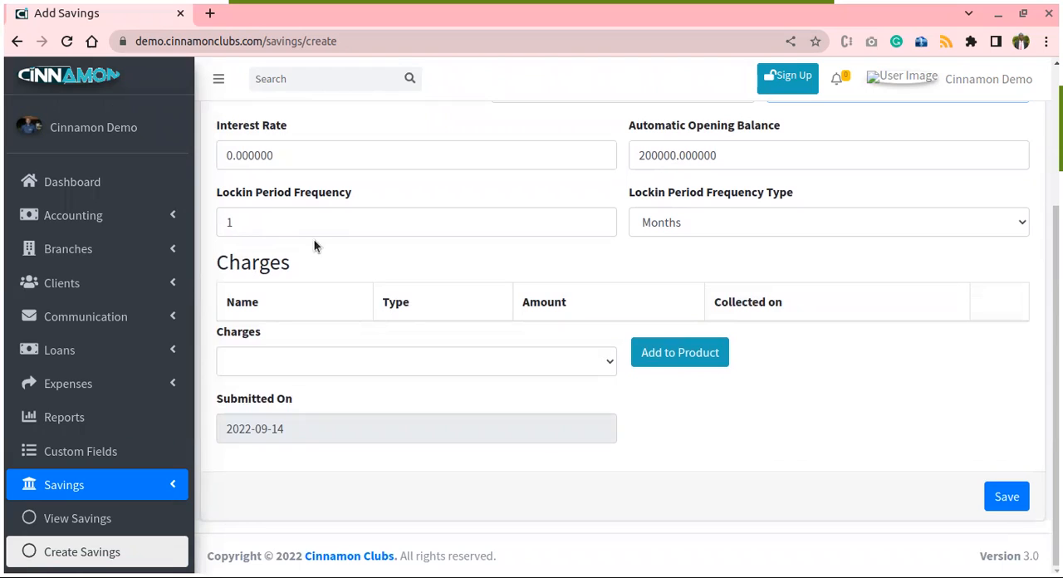
left_click(358, 363)
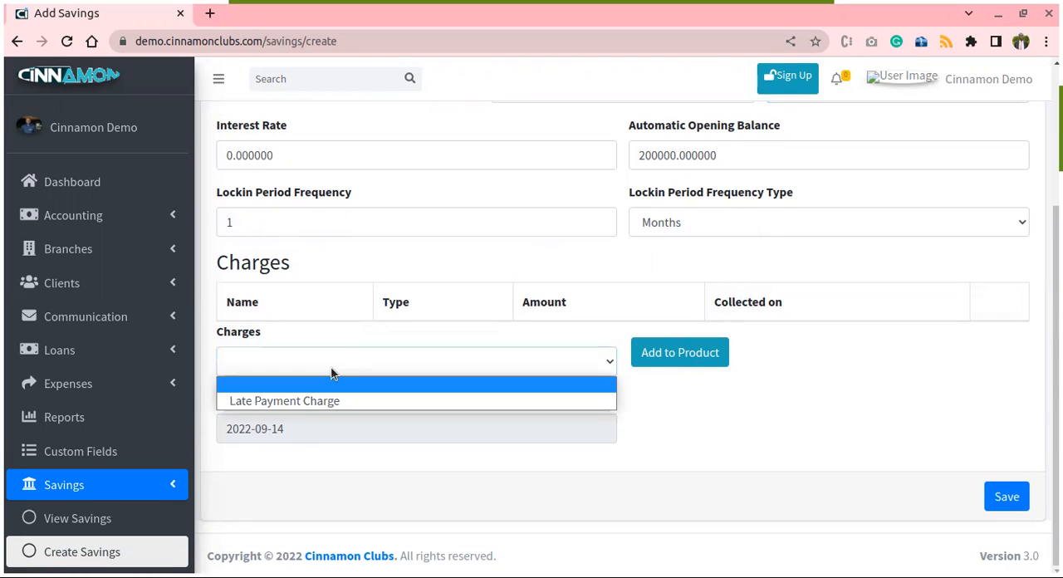
left_click(295, 401)
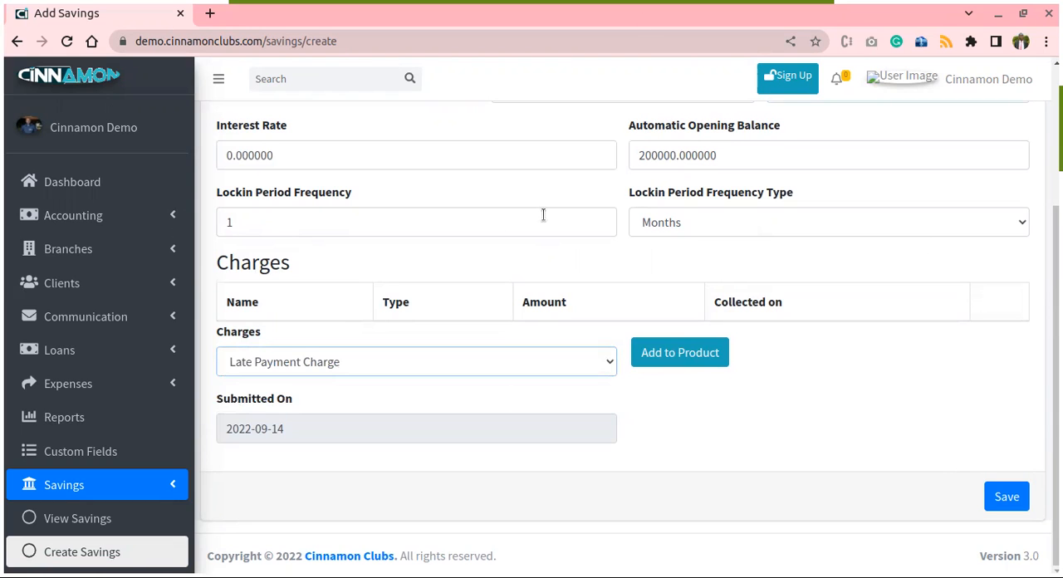
- Check the entries for the new savings account and save it
scroll(544, 216, "up", 4)
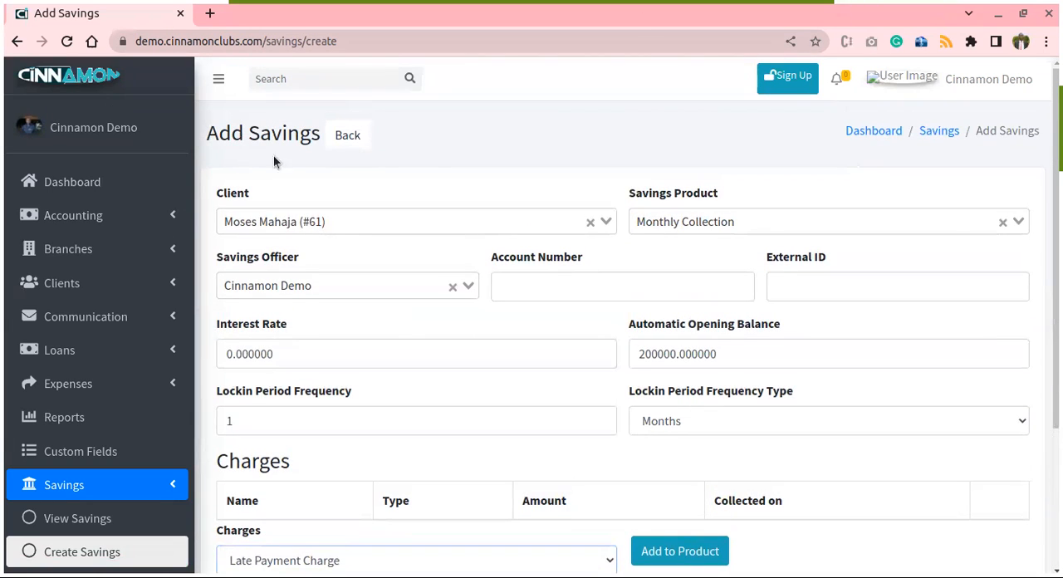
scroll(465, 237, "down", 2)
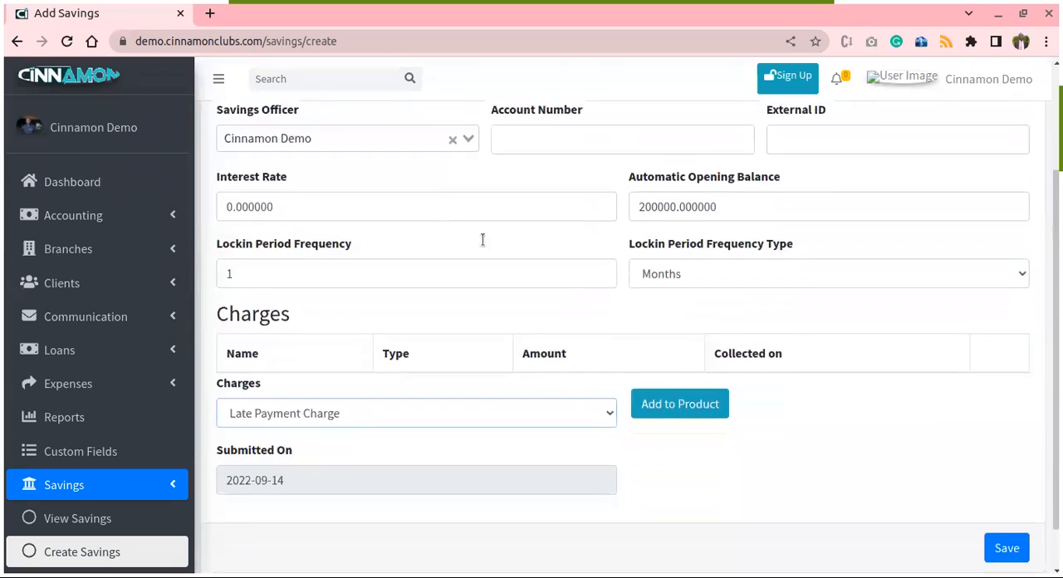
scroll(498, 233, "down", 1)
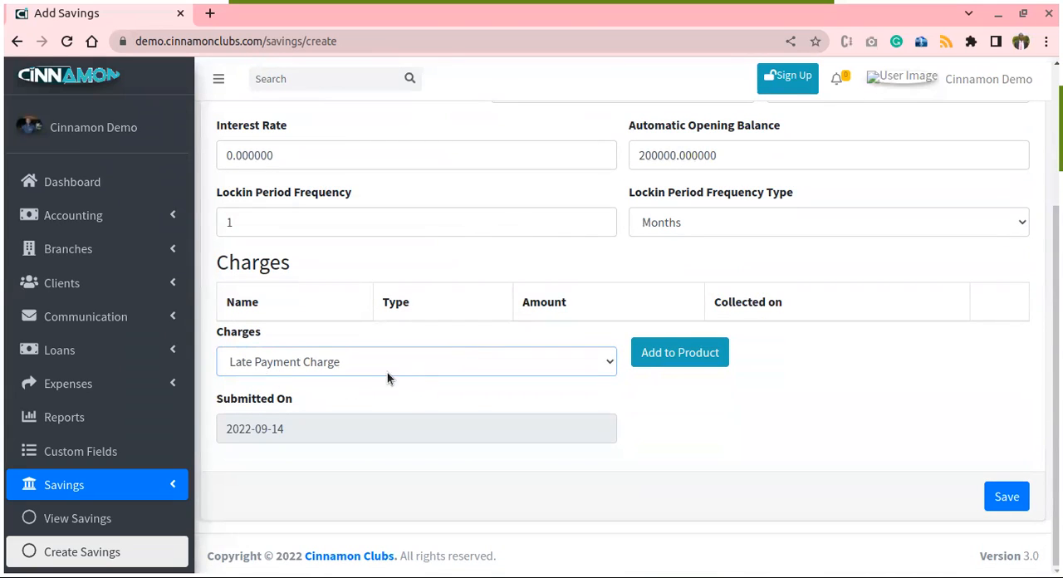
left_click(1010, 497)
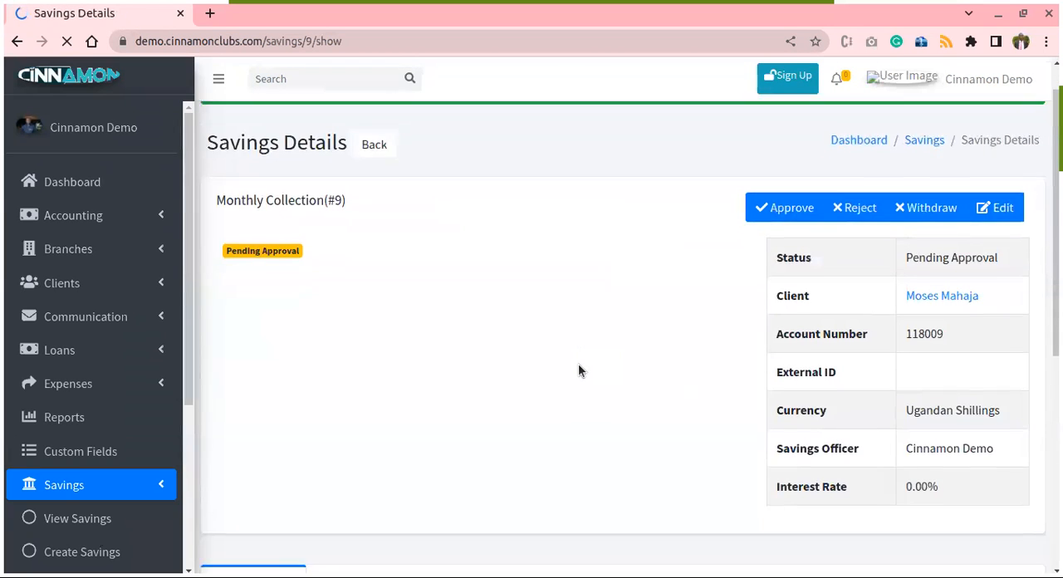
- Approve the client's Monthly Collection savings account with the note "Approved"
scroll(640, 397, "down", 5)
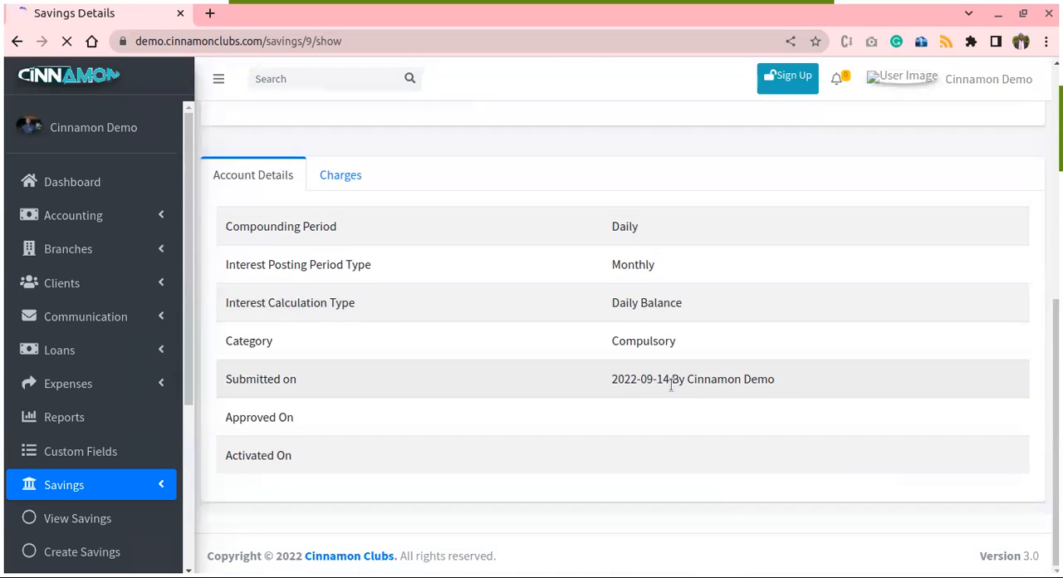
scroll(396, 436, "up", 5)
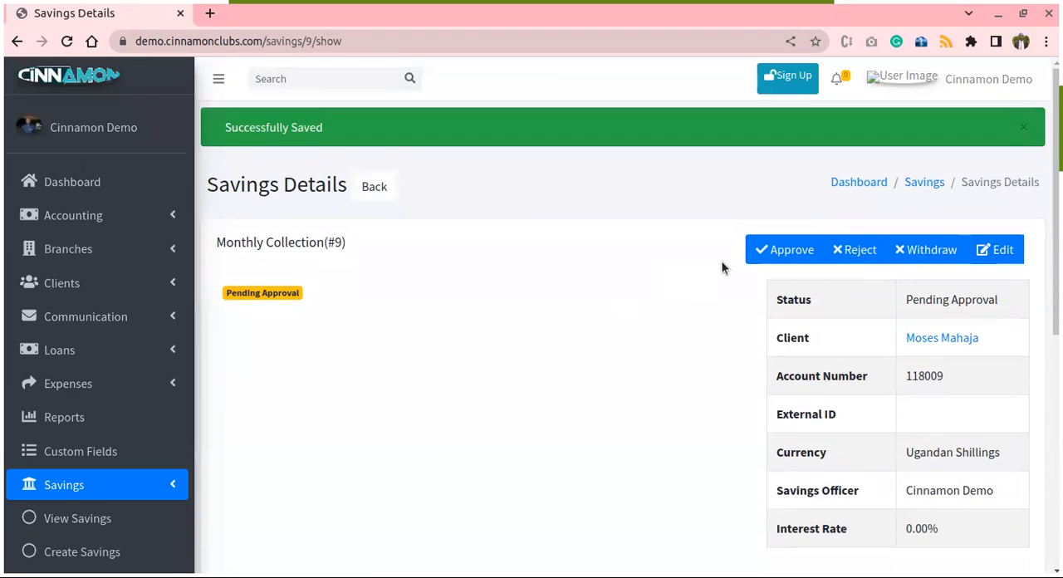
scroll(570, 295, "down", 5)
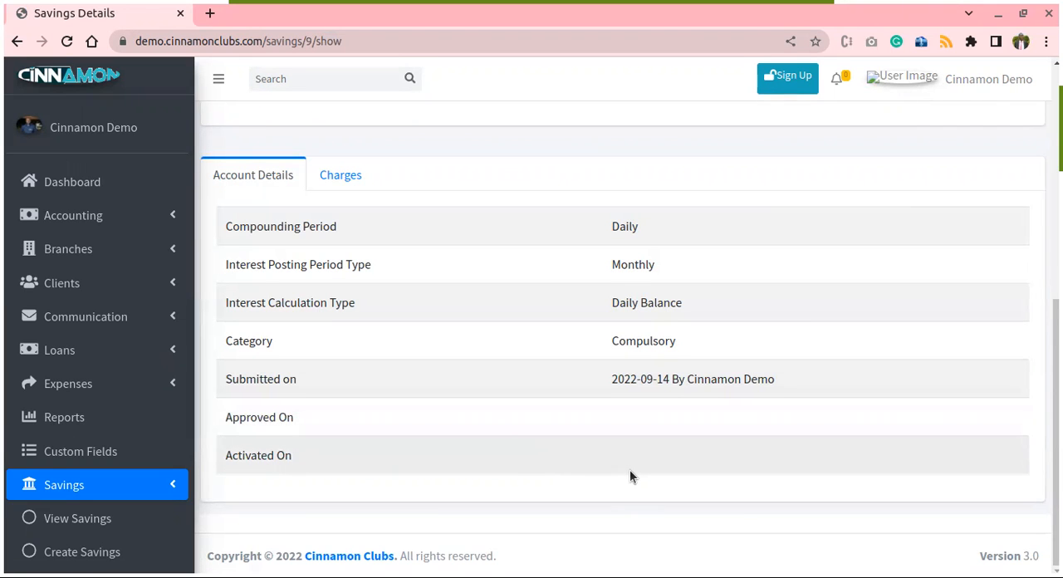
scroll(630, 469, "up", 6)
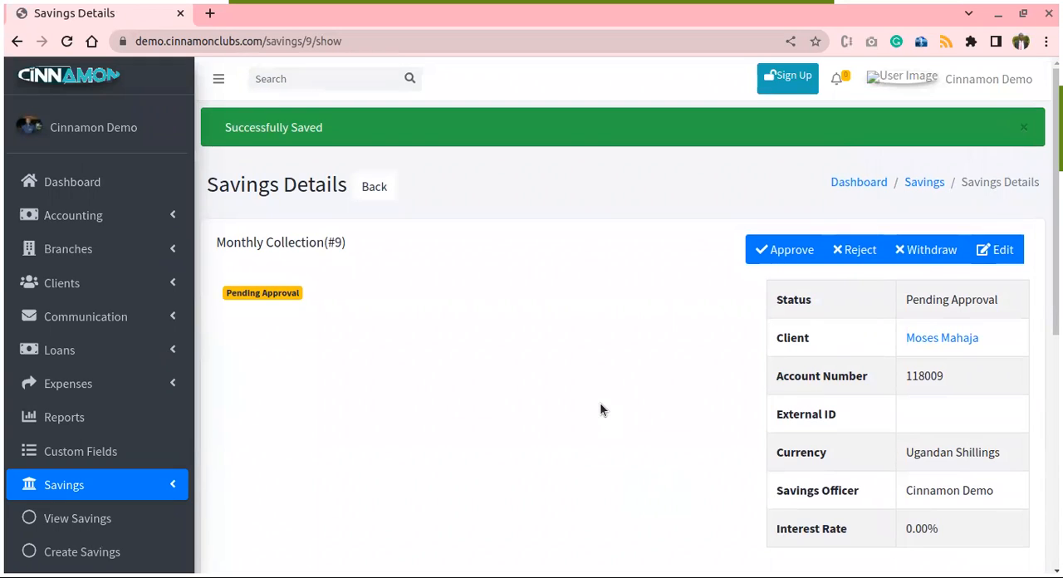
left_click(783, 251)
double_click(387, 104)
key("ctrl+c")
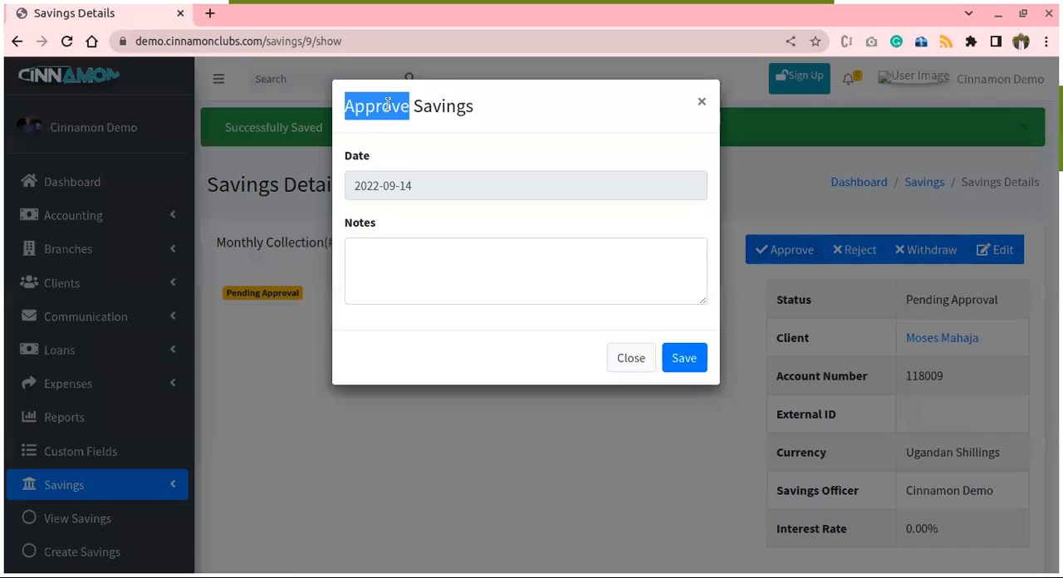
left_click(389, 282)
key("ctrl+v")
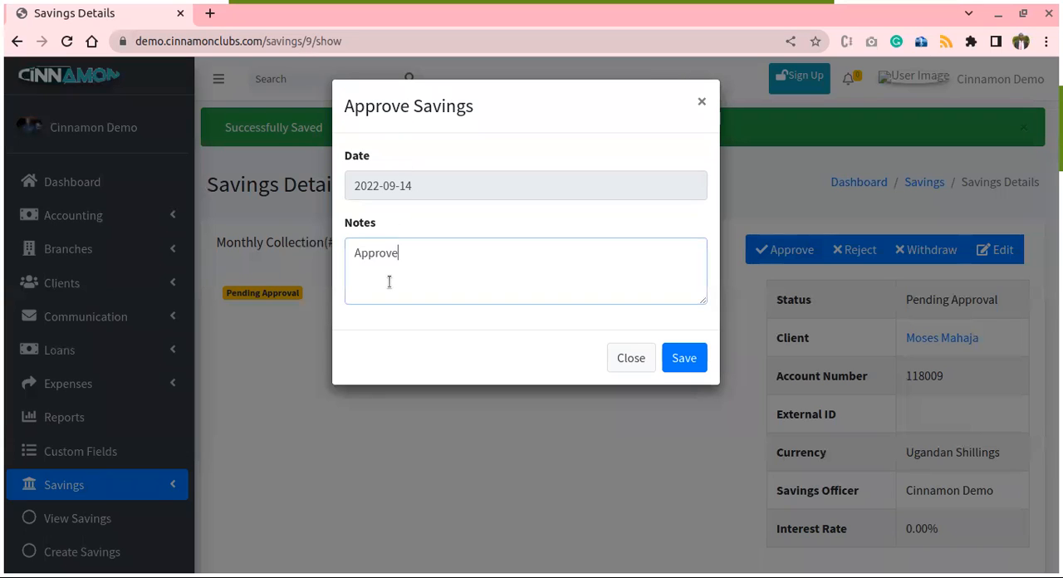
type("d")
left_click(686, 360)
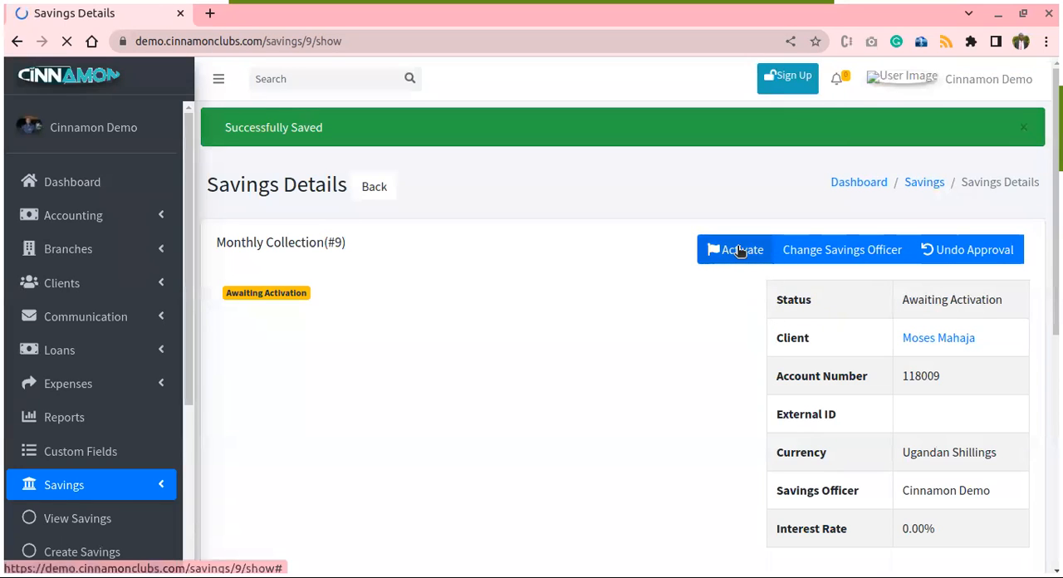
- Activate the client's Monthly Collection savings account with the note "Activated"
left_click(740, 251)
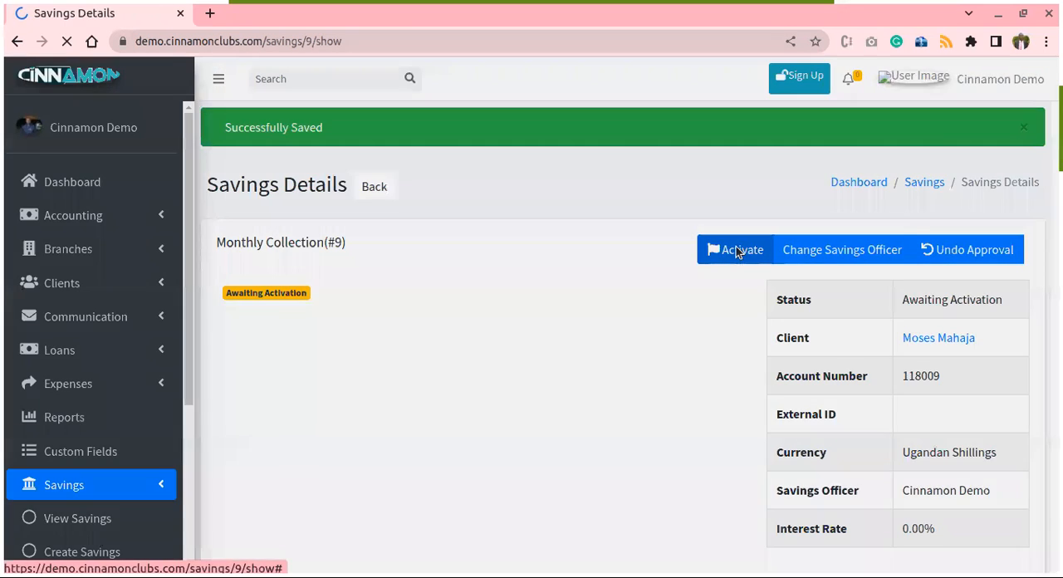
double_click(368, 108)
key("ctrl+c")
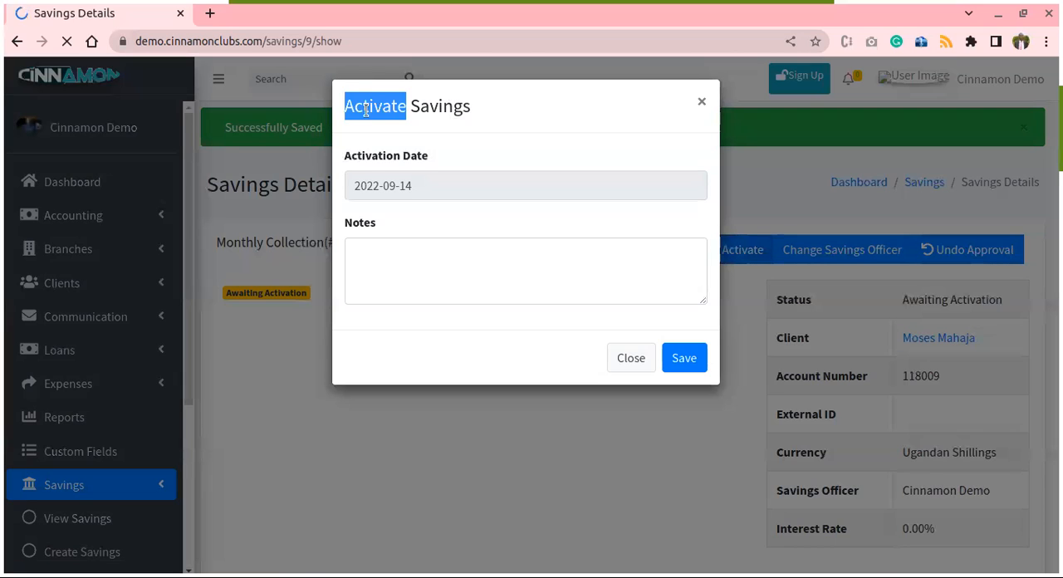
left_click(373, 263)
key("ctrl+v")
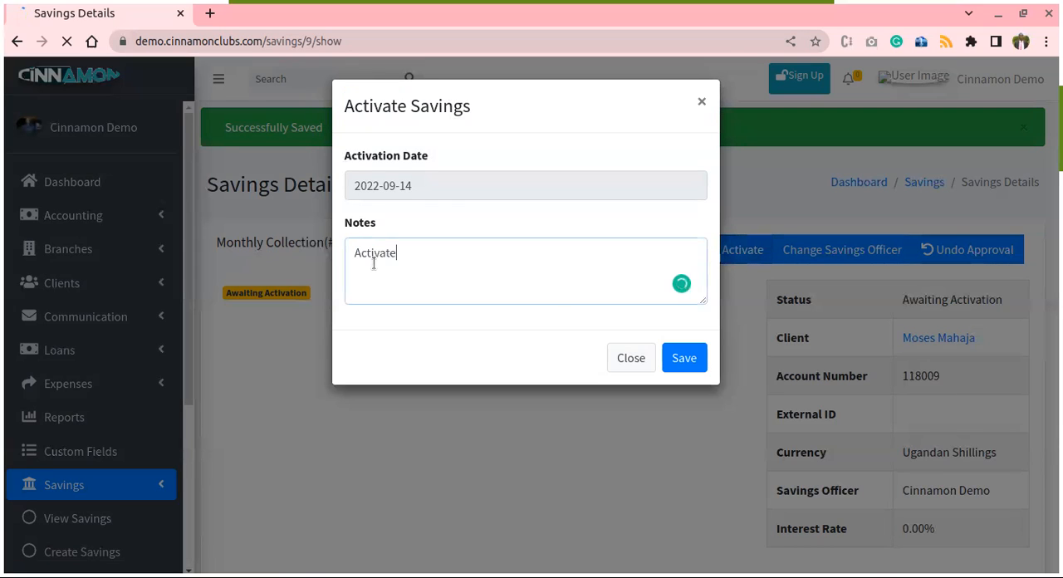
type("d")
left_click(681, 361)
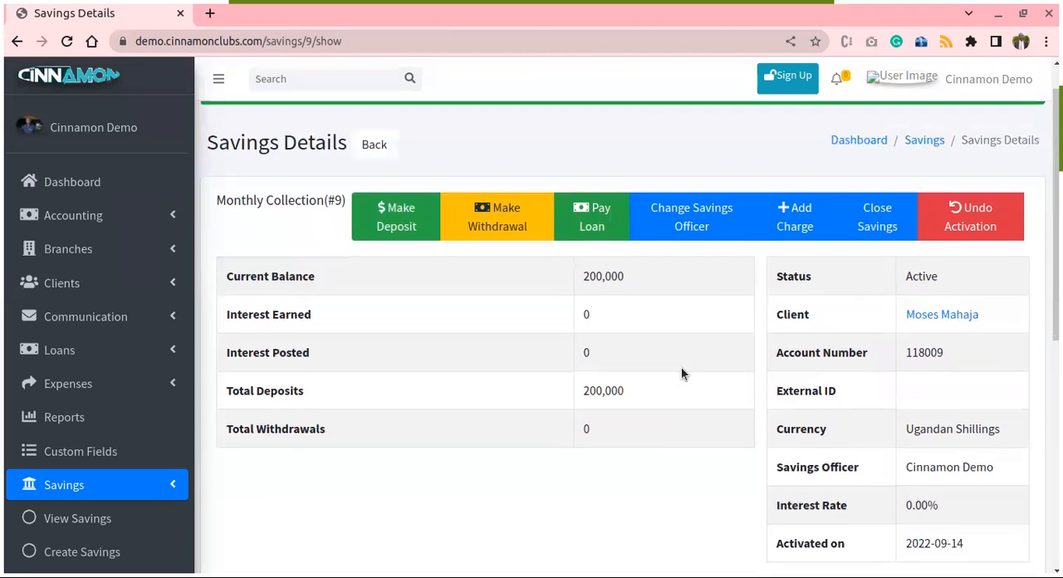
- Review the activated savings account's balances, status and account details
scroll(691, 369, "down", 3)
scroll(712, 370, "down", 1)
scroll(712, 370, "up", 5)
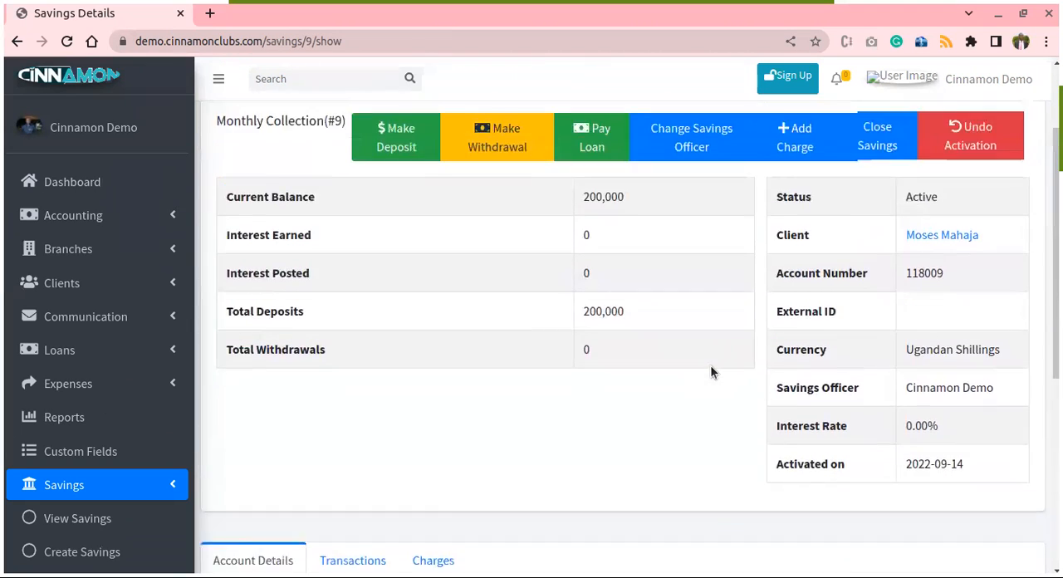
scroll(700, 461, "down", 1)
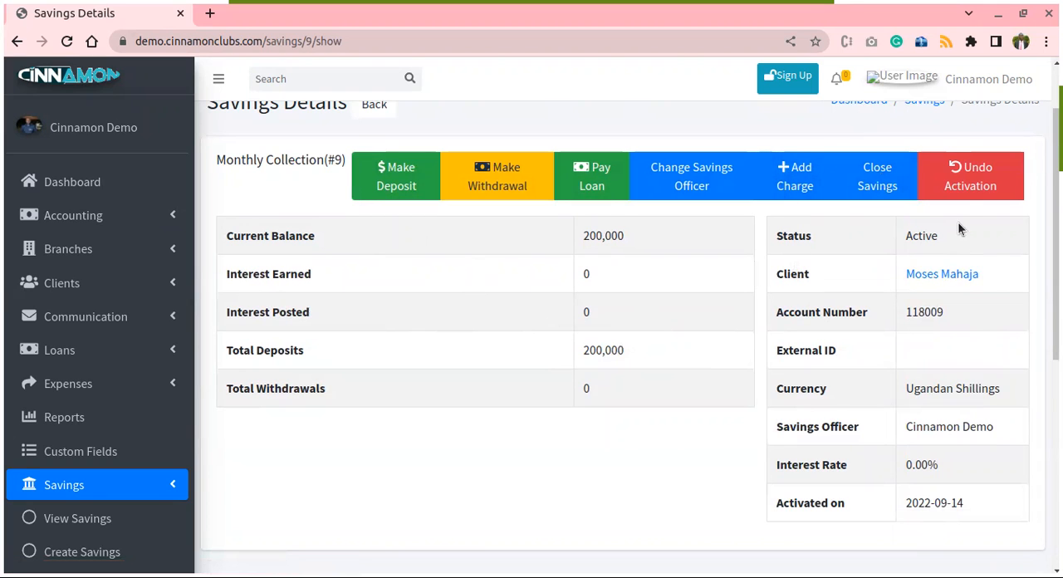
scroll(895, 273, "down", 3)
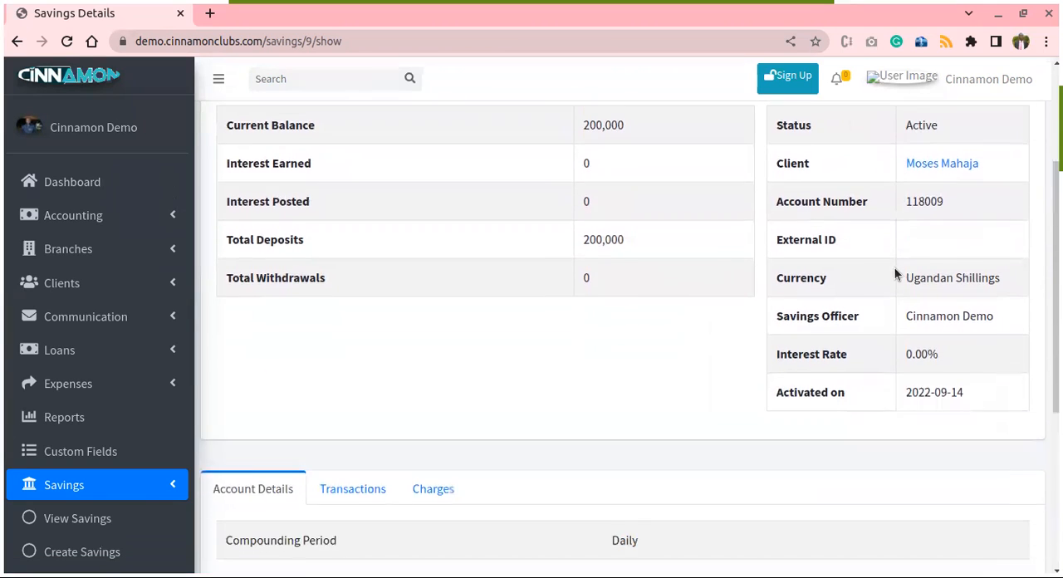
scroll(884, 261, "down", 3)
scroll(860, 268, "up", 5)
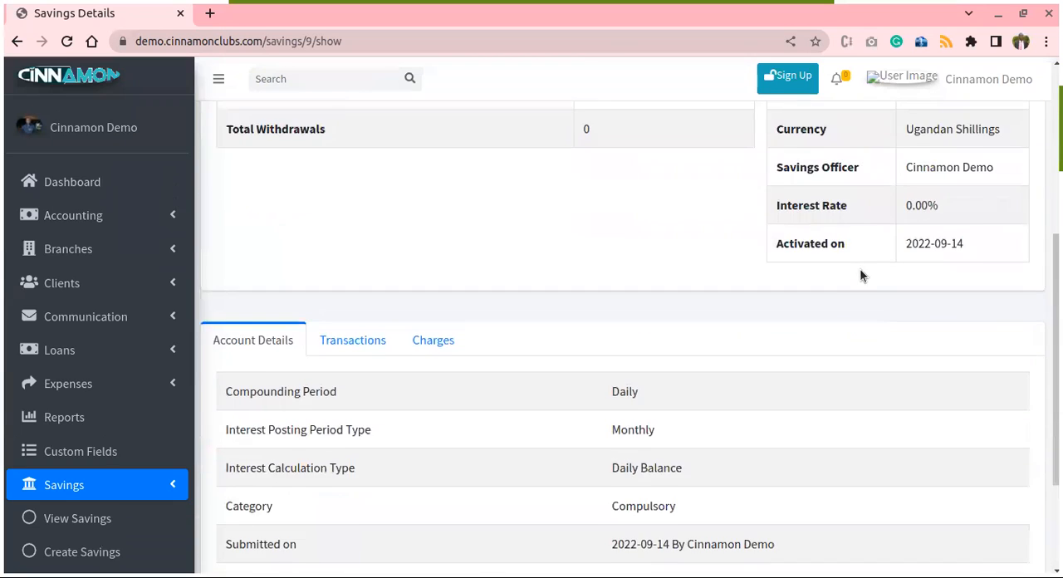
scroll(771, 253, "up", 1)
- Start a new deposit into the client's savings account and set its amount to 500000
left_click(396, 268)
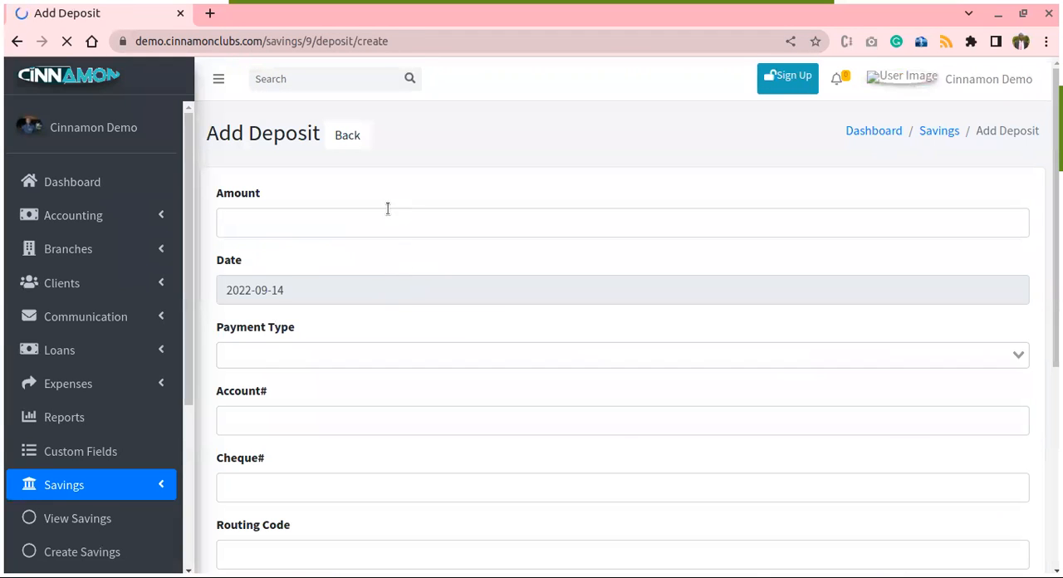
left_click(379, 217)
type("2")
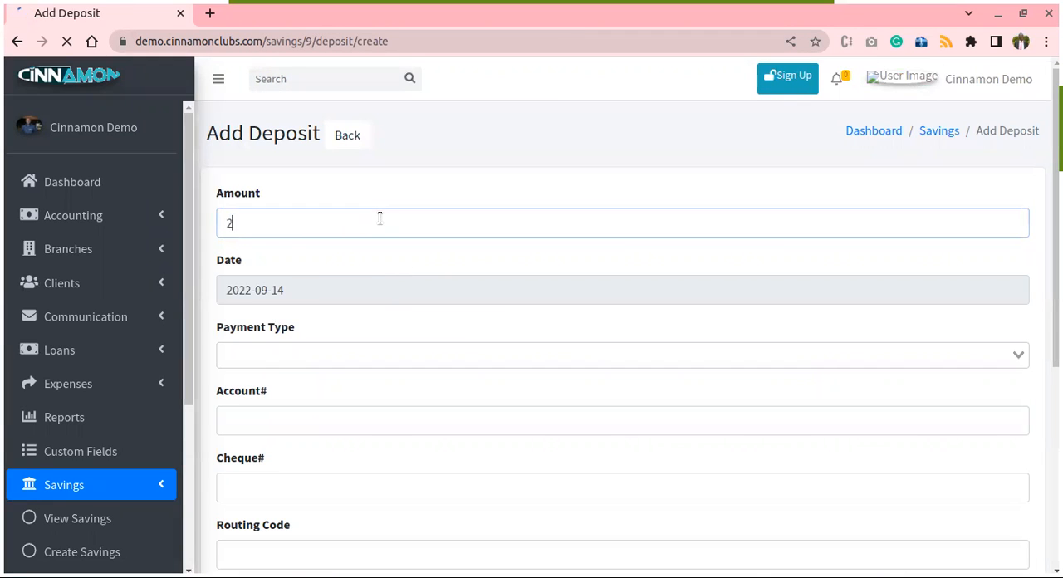
type("00000")
key("BackSpace")
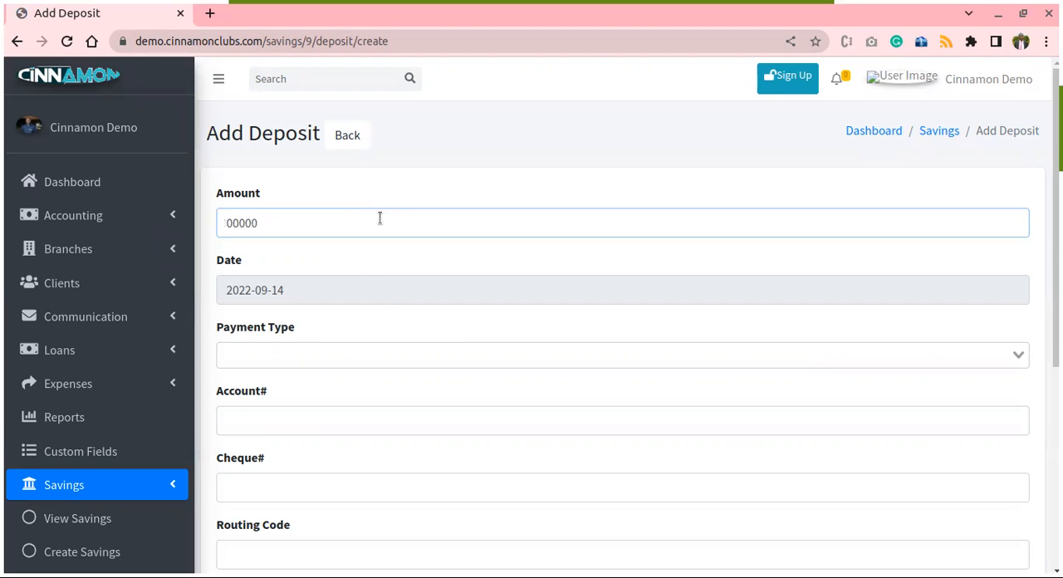
type("5")
- Set the deposit's payment type to Cash, leave the remaining payment details and description empty, and save the deposit
scroll(415, 250, "down", 1)
left_click(416, 271)
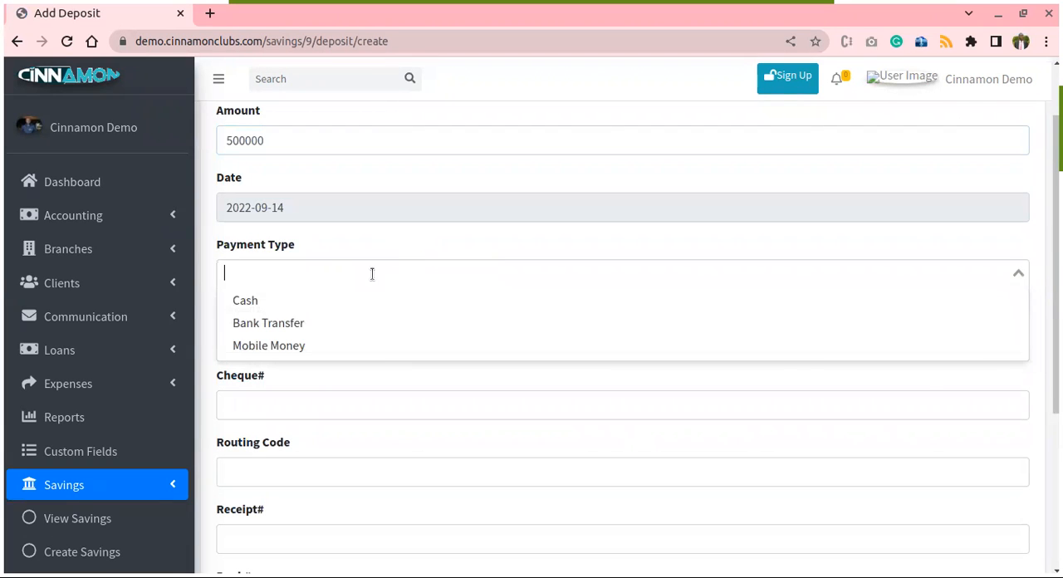
left_click(275, 303)
scroll(613, 309, "down", 3)
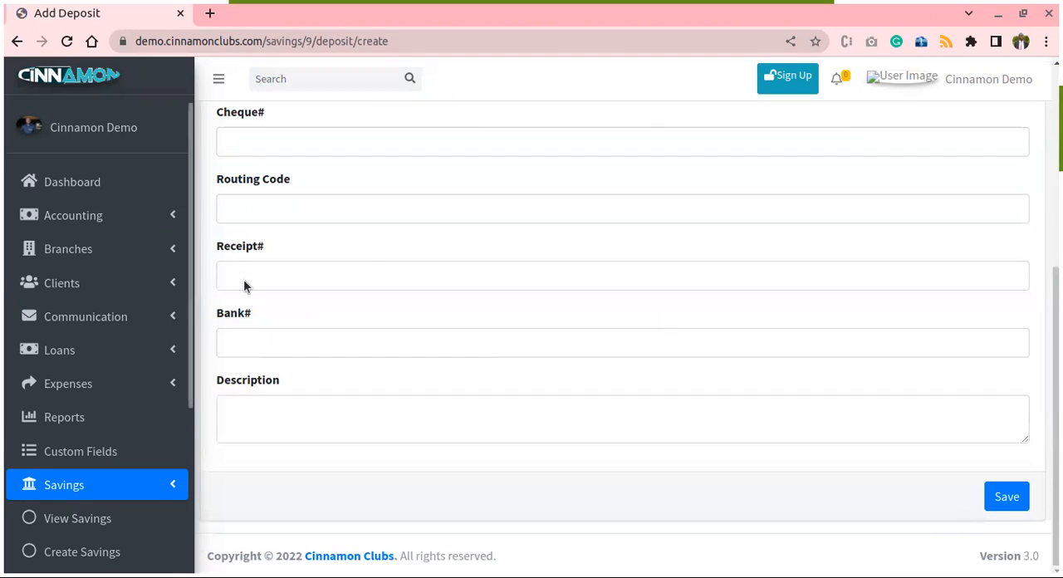
scroll(288, 294, "up", 2)
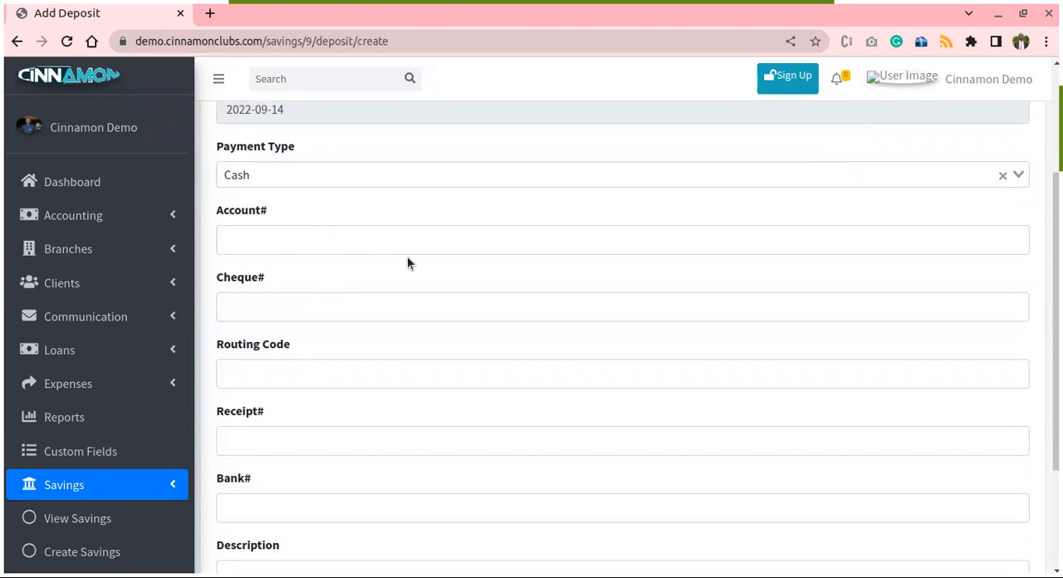
scroll(308, 257, "down", 1)
scroll(308, 257, "down", 3)
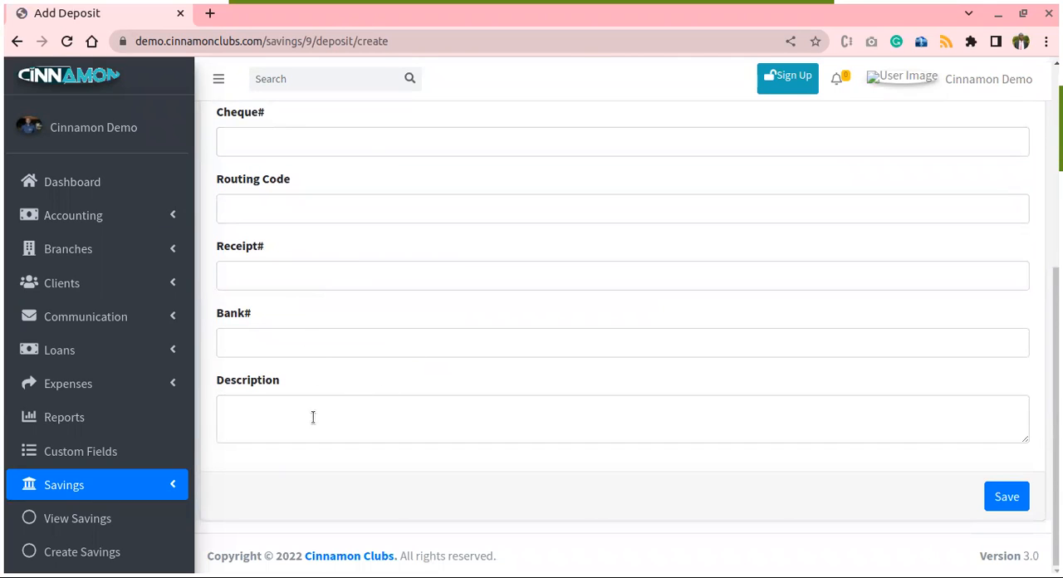
left_click(1007, 494)
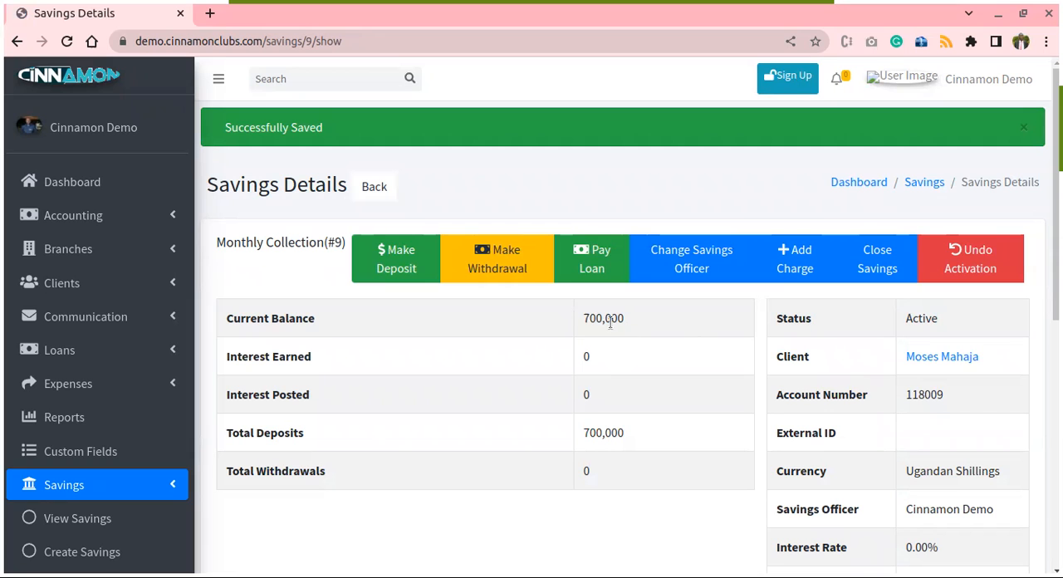
- Examine the savings account's transactions and compare the recorded deposits with its current balance
scroll(634, 326, "down", 5)
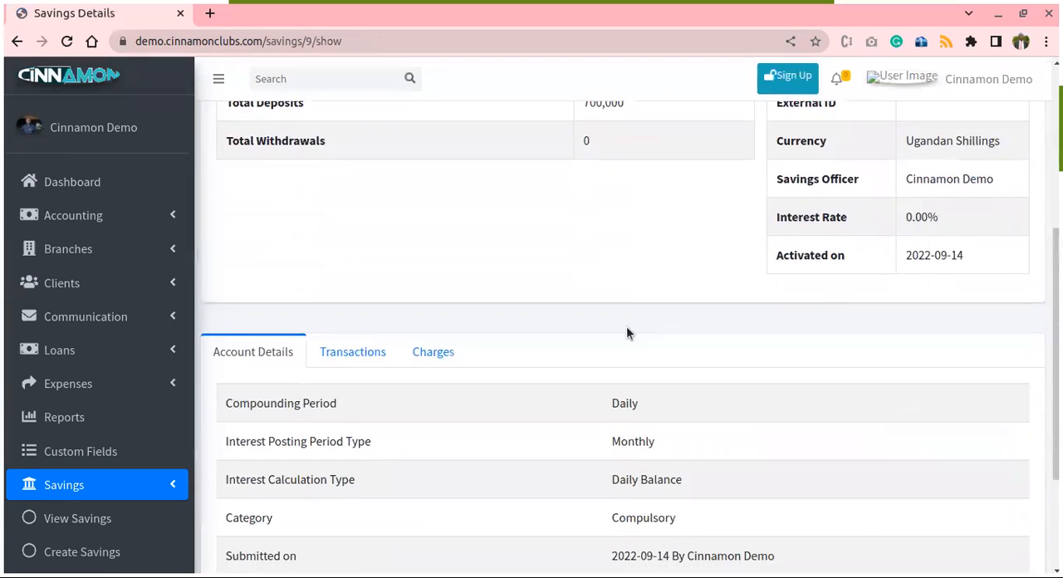
left_click(356, 231)
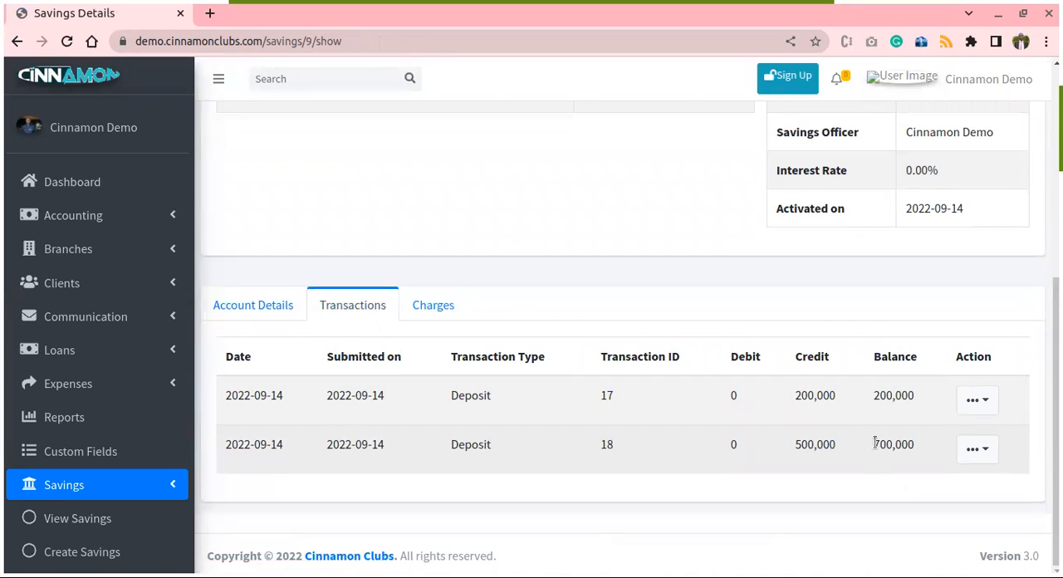
scroll(873, 457, "up", 1)
scroll(906, 461, "down", 1)
scroll(838, 444, "up", 5)
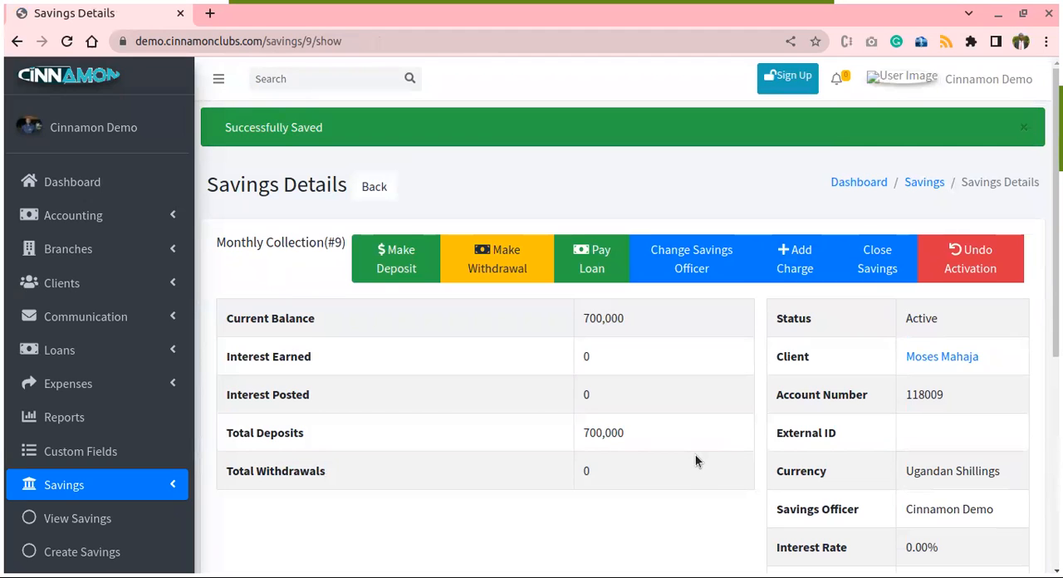
scroll(696, 452, "down", 5)
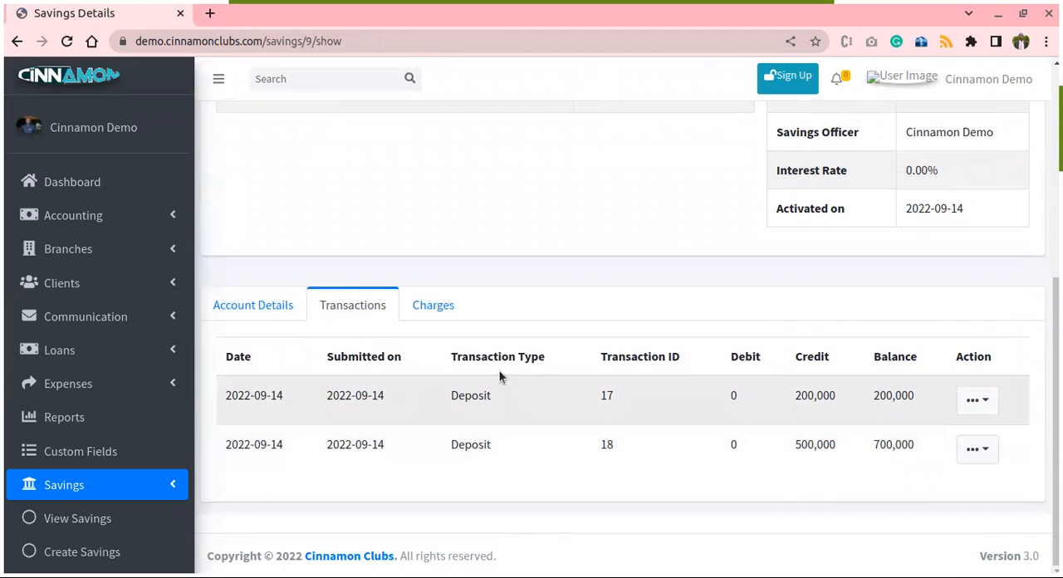
scroll(540, 394, "up", 3)
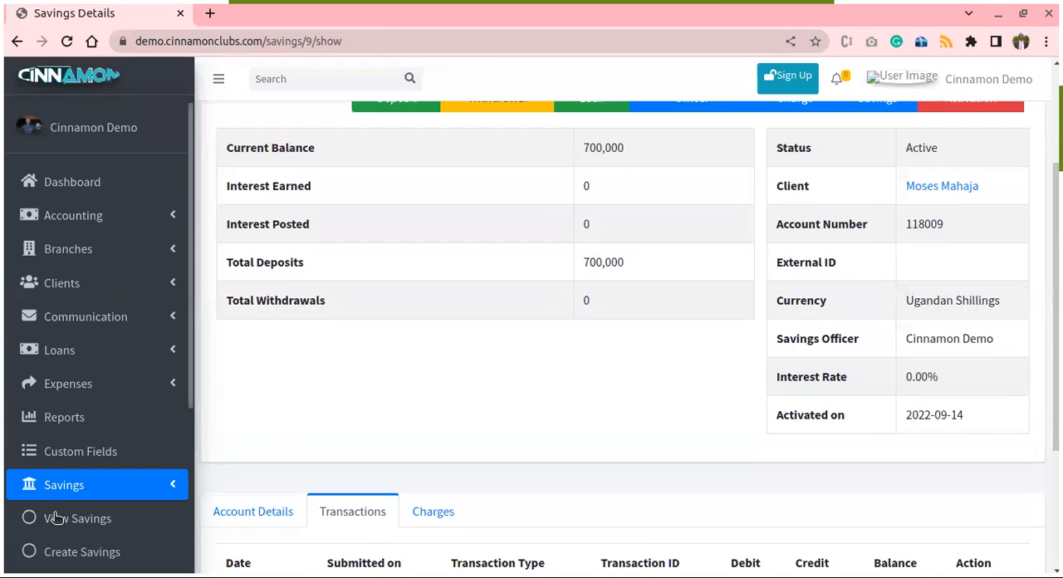
- Open the list of all savings accounts and look through its entries
left_click(54, 517)
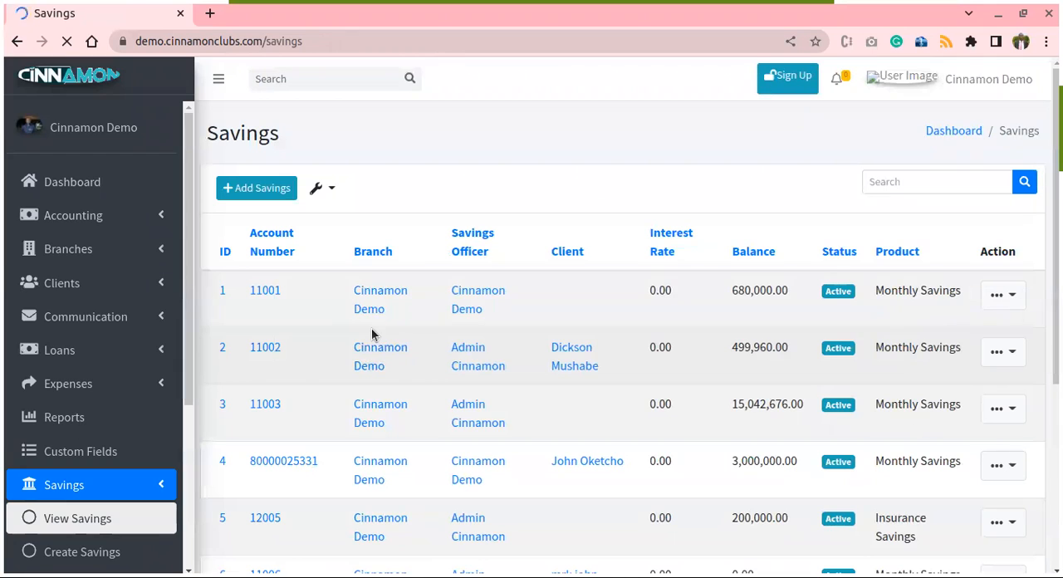
scroll(274, 358, "down", 2)
scroll(83, 498, "down", 3)
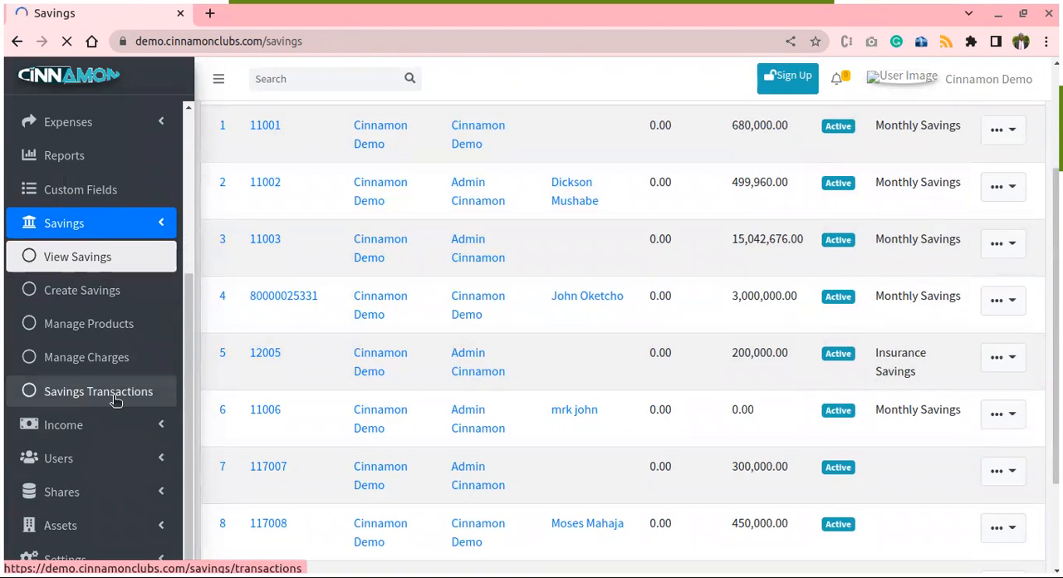
- Open the savings transactions of all clients and examine their types, debits, credits, balances and payment types
left_click(116, 400)
scroll(545, 455, "down", 1)
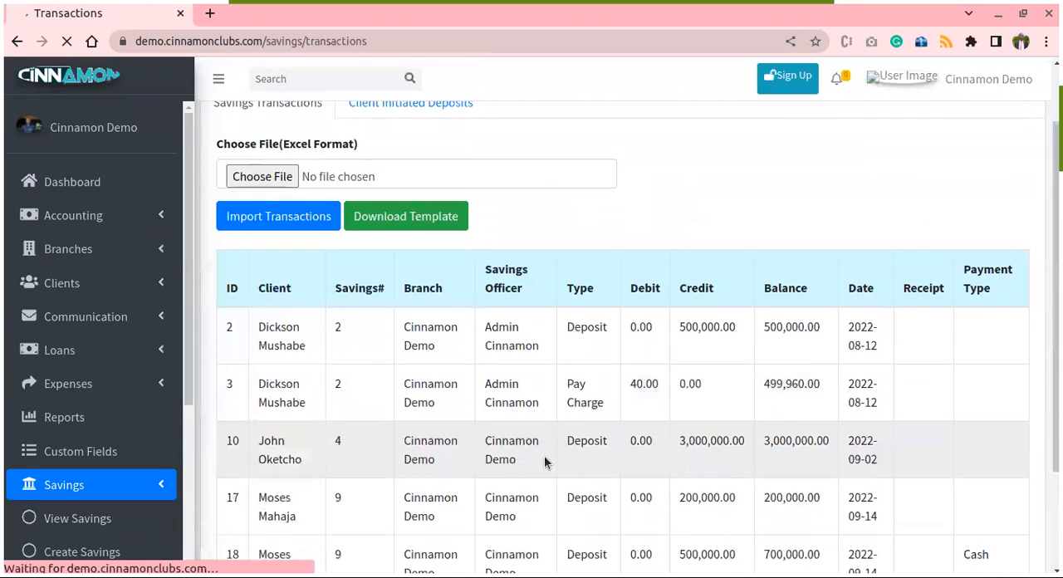
scroll(544, 455, "down", 2)
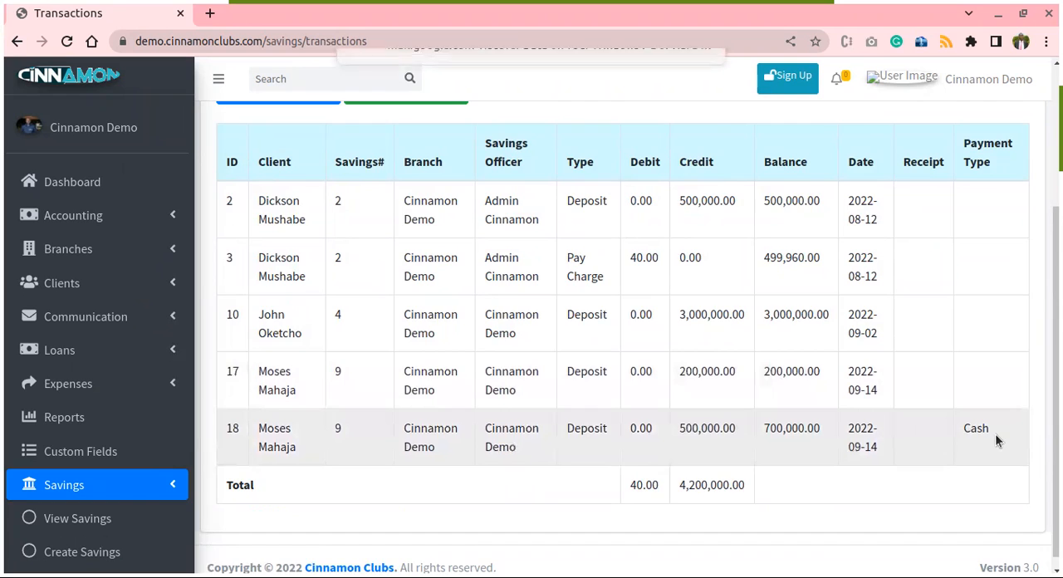
scroll(995, 434, "up", 2)
scroll(852, 471, "up", 1)
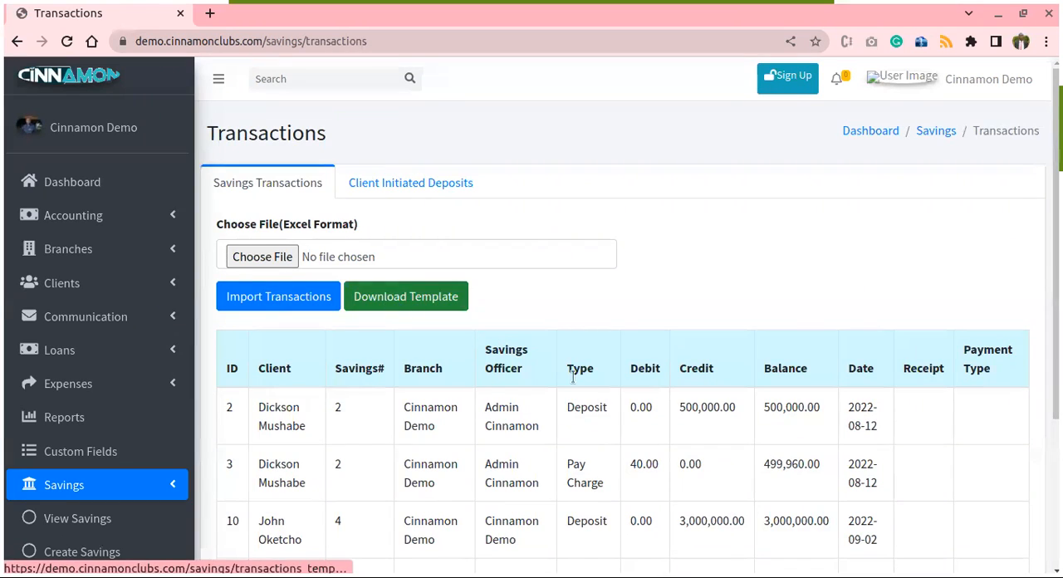
scroll(623, 412, "down", 3)
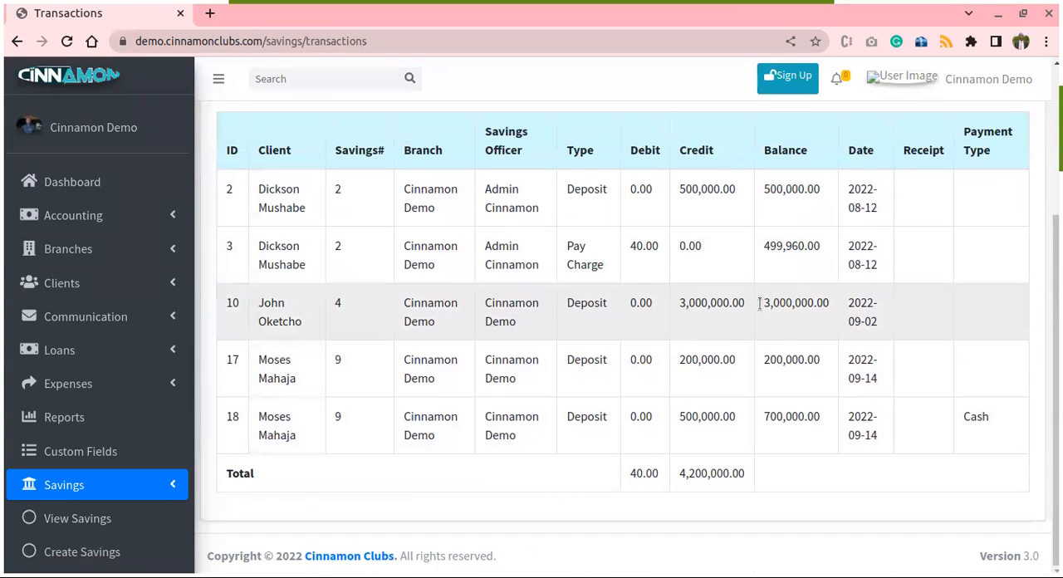
scroll(706, 386, "up", 1)
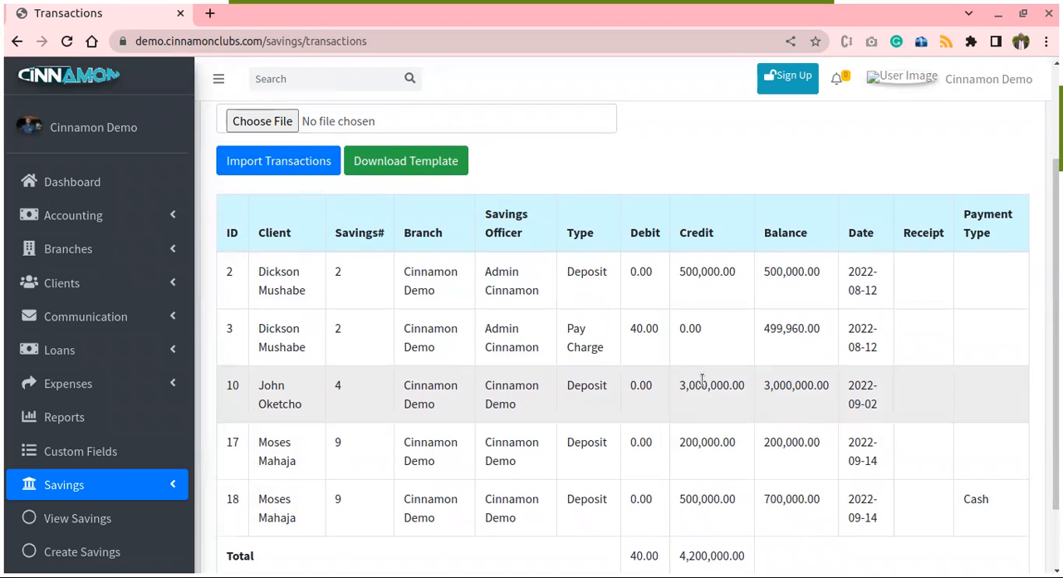
- Download the template used for importing savings transactions from an Excel file
left_click(397, 162)
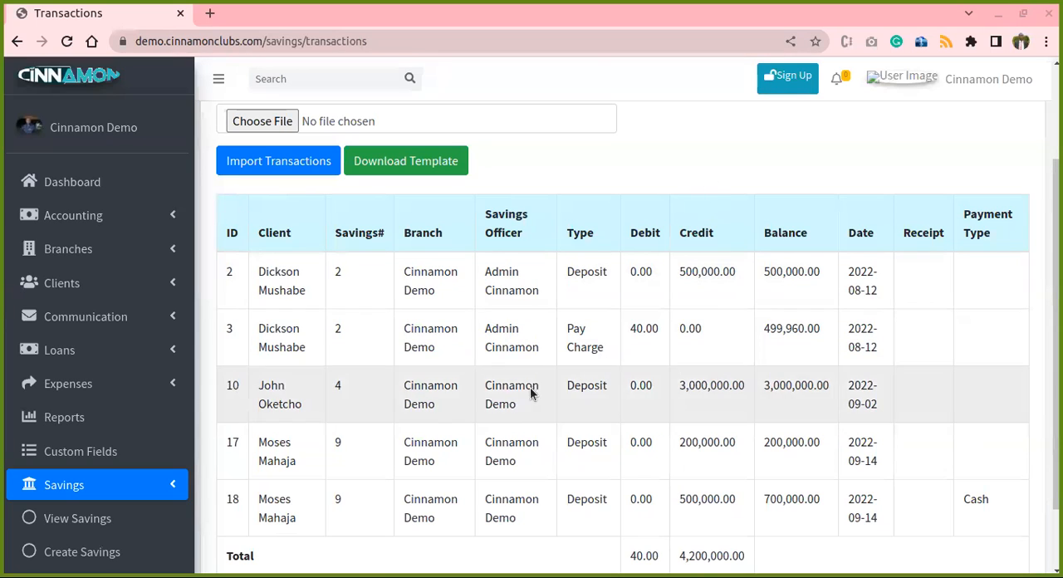
scroll(473, 418, "down", 2)
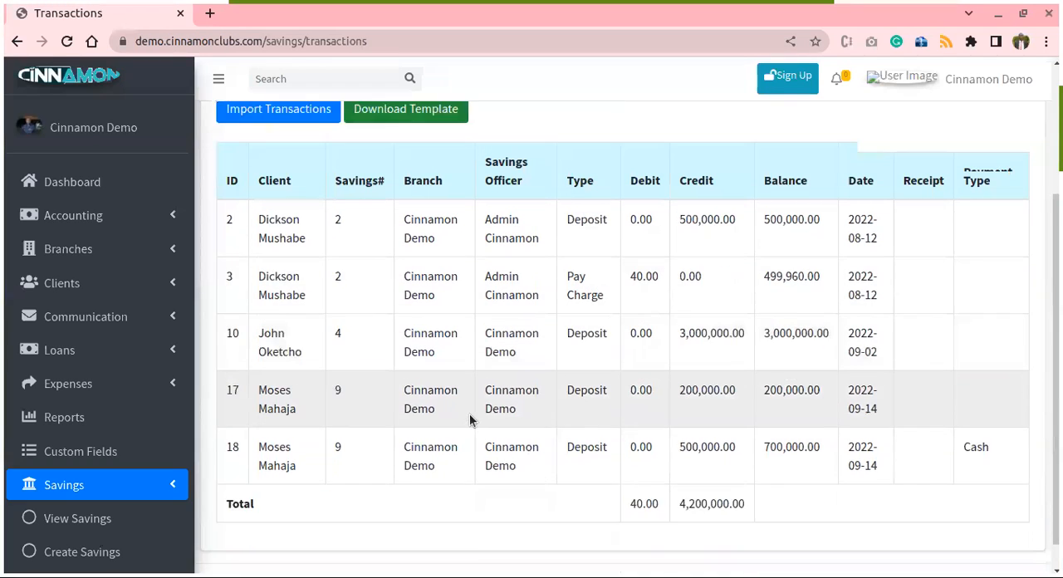
scroll(468, 413, "up", 4)
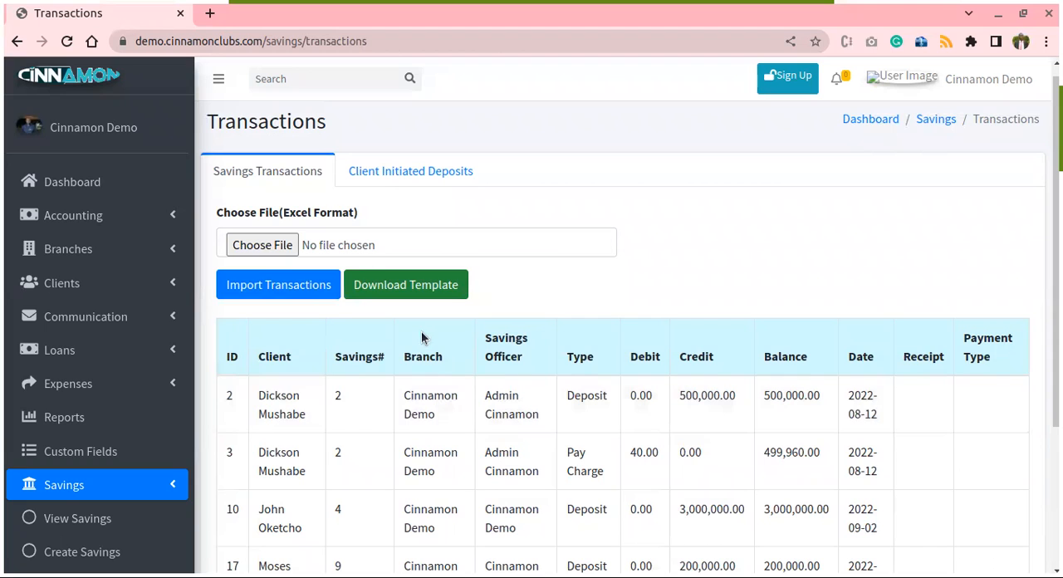
scroll(422, 403, "down", 2)
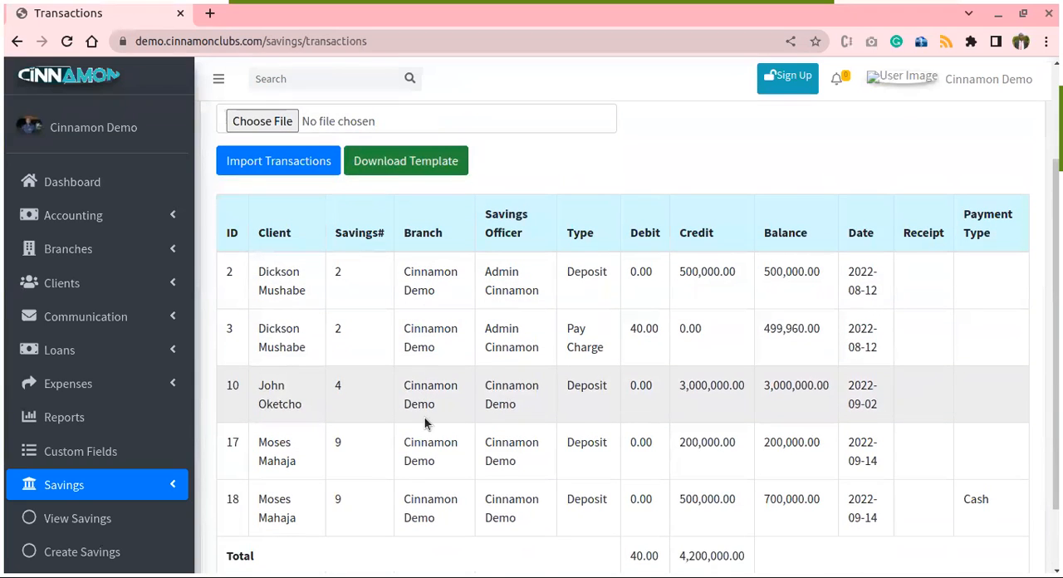
scroll(436, 403, "up", 3)
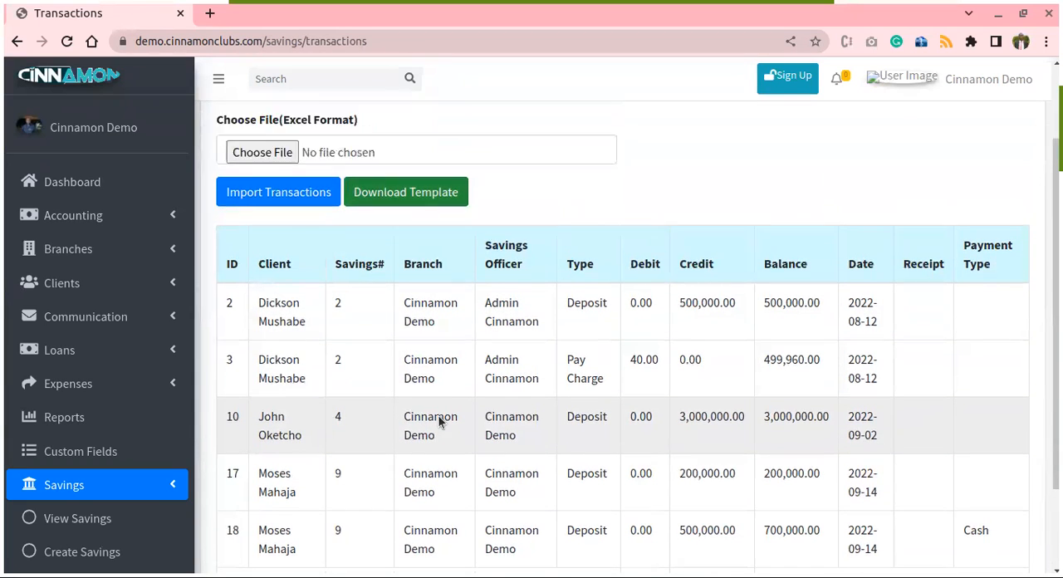